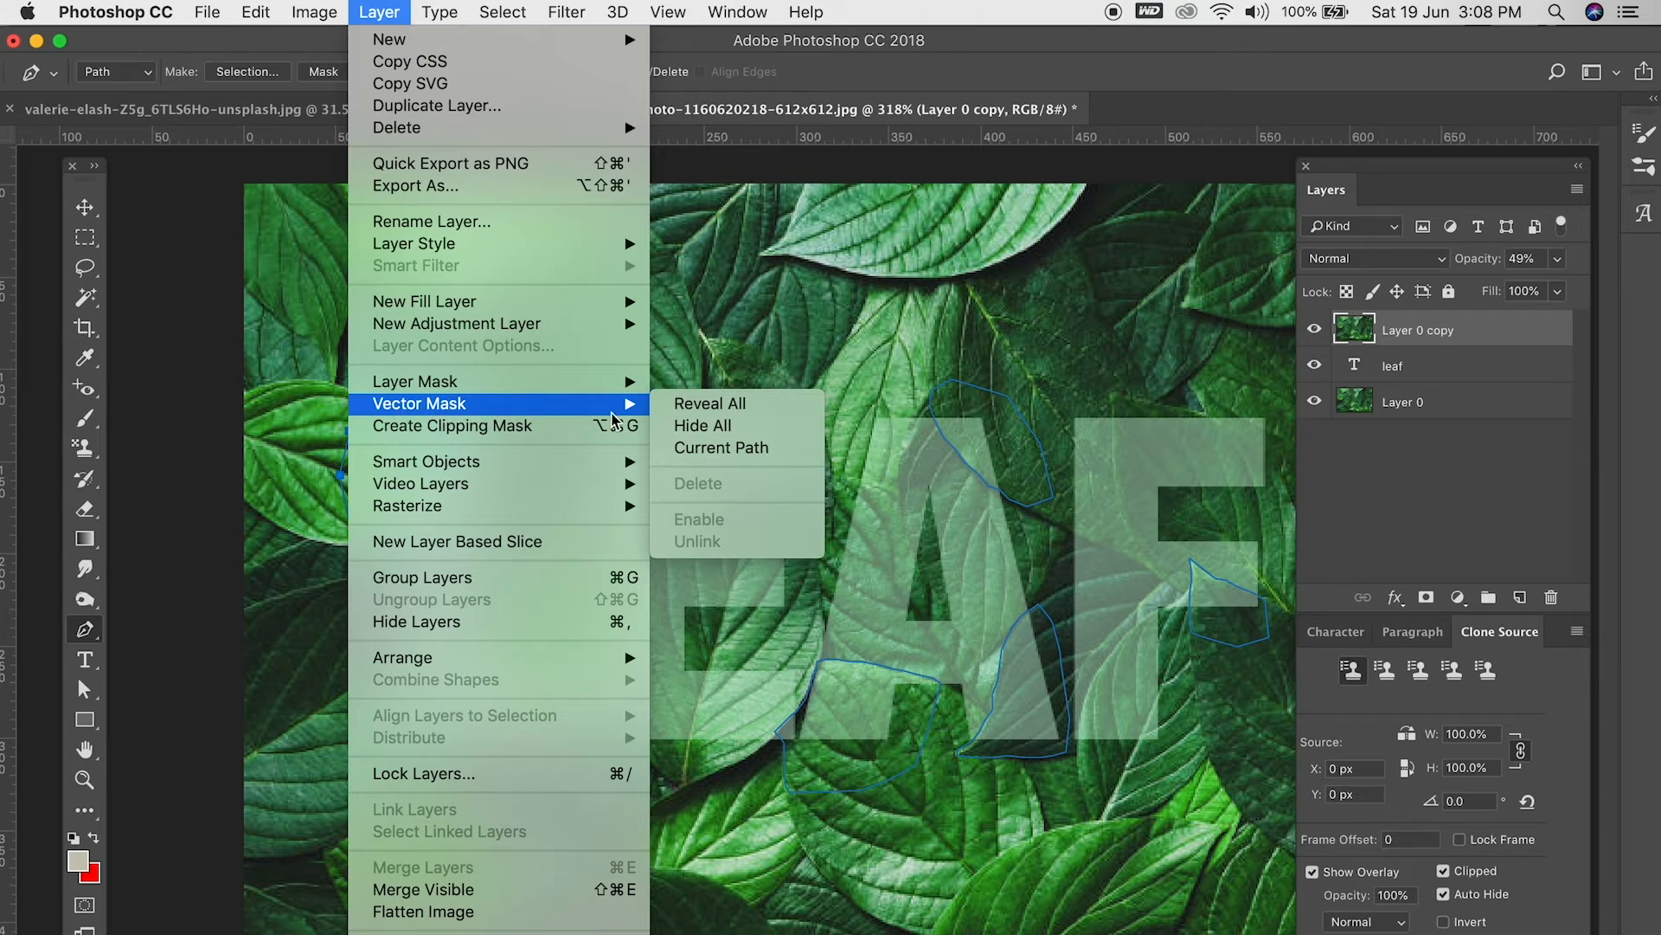
- Create a vector mask on Layer 0 copy from the current leaf paths and switch to the Move tool
click(731, 447)
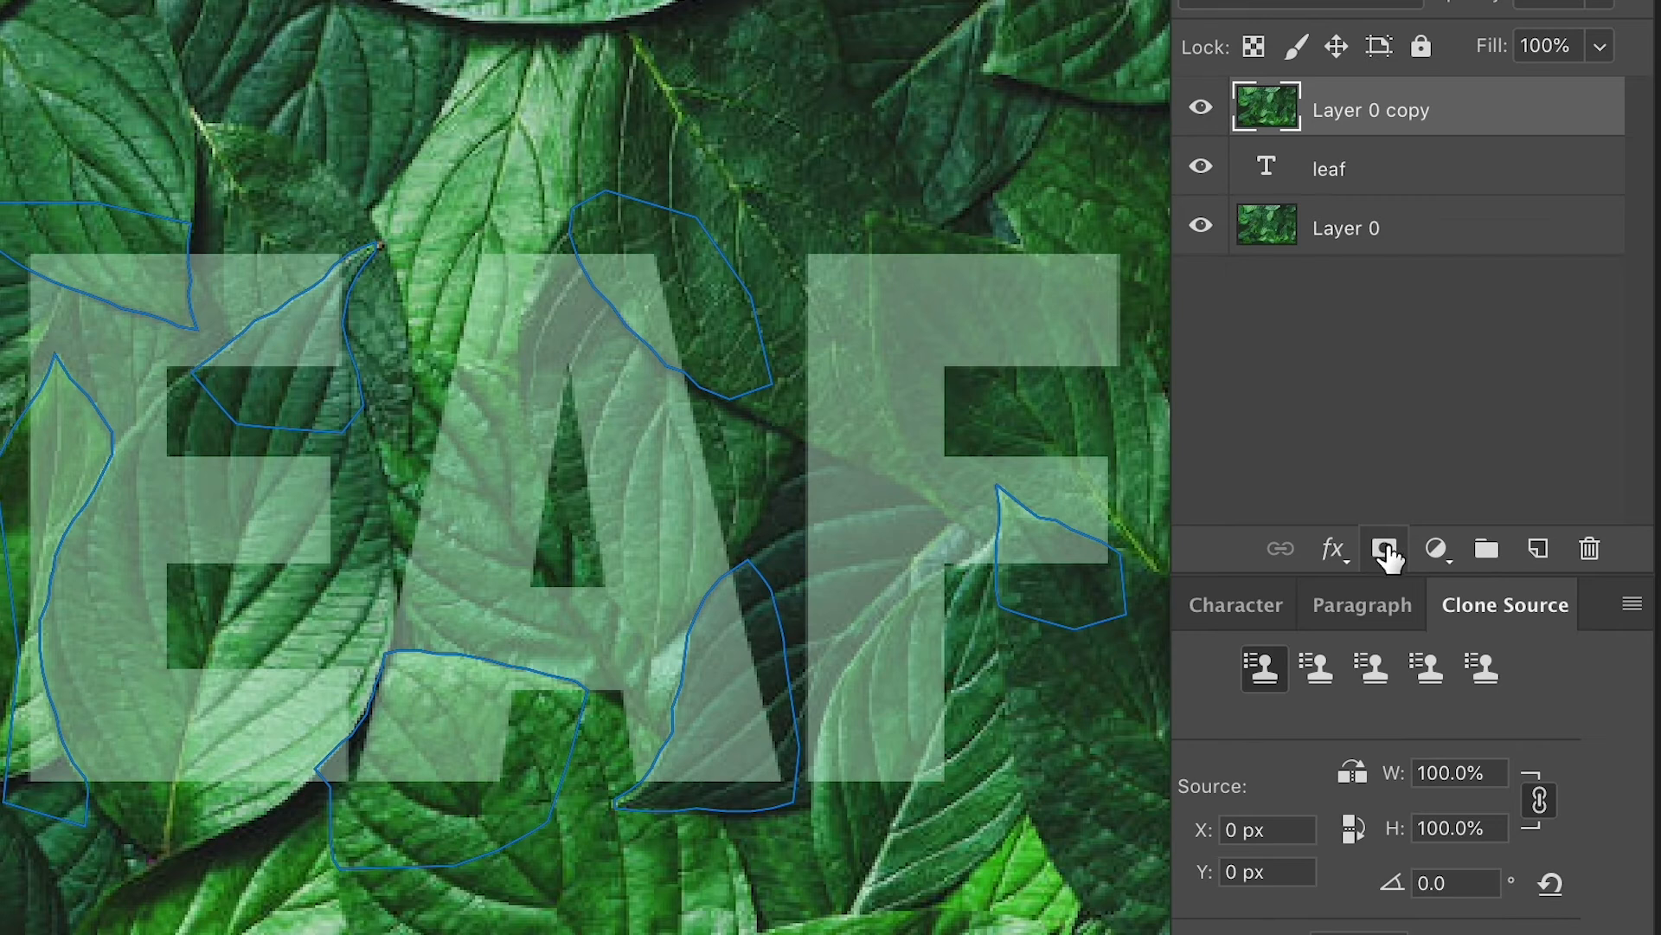
click(1384, 551)
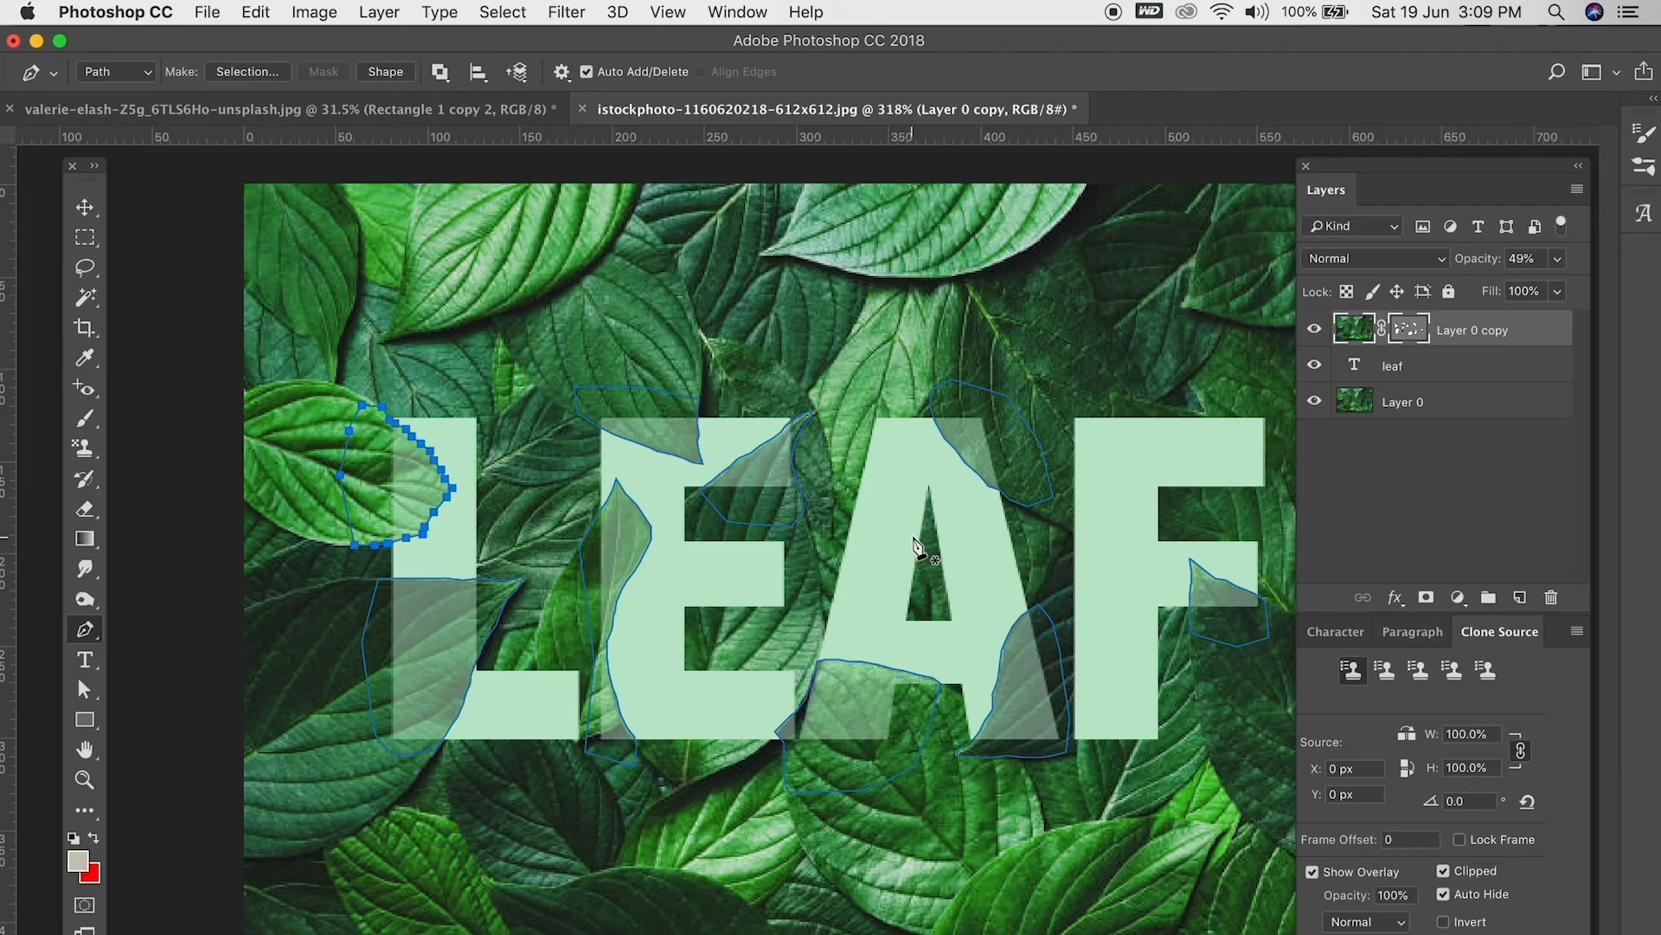
click(84, 207)
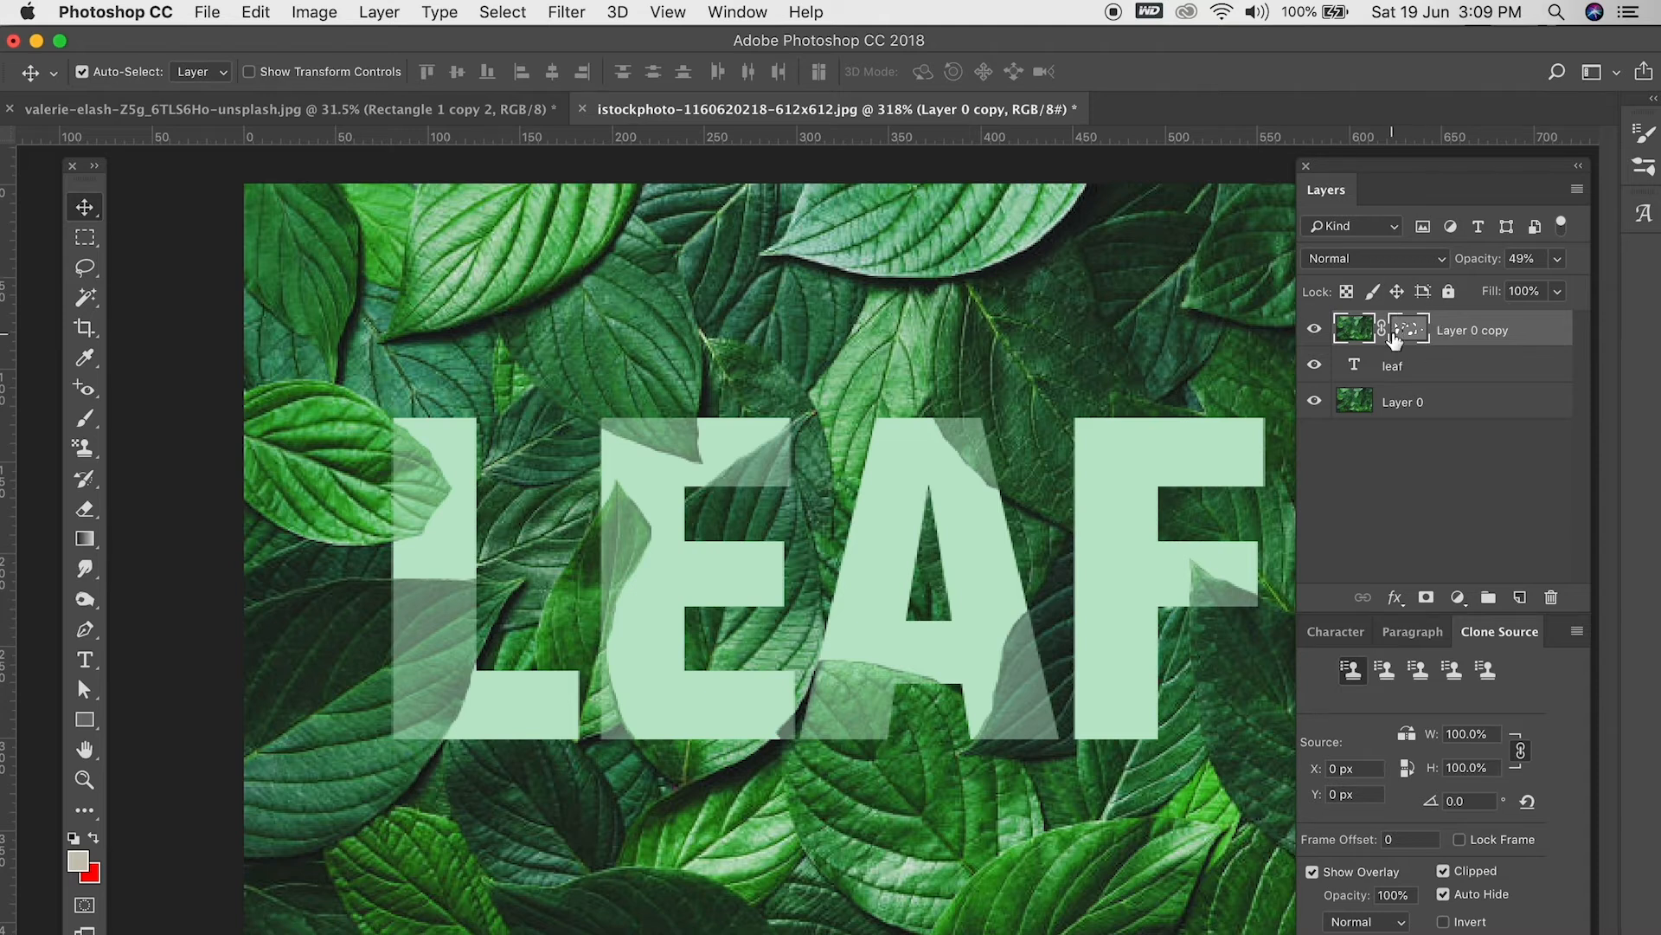
- Set the layer thumbnails to the largest size
click(1577, 189)
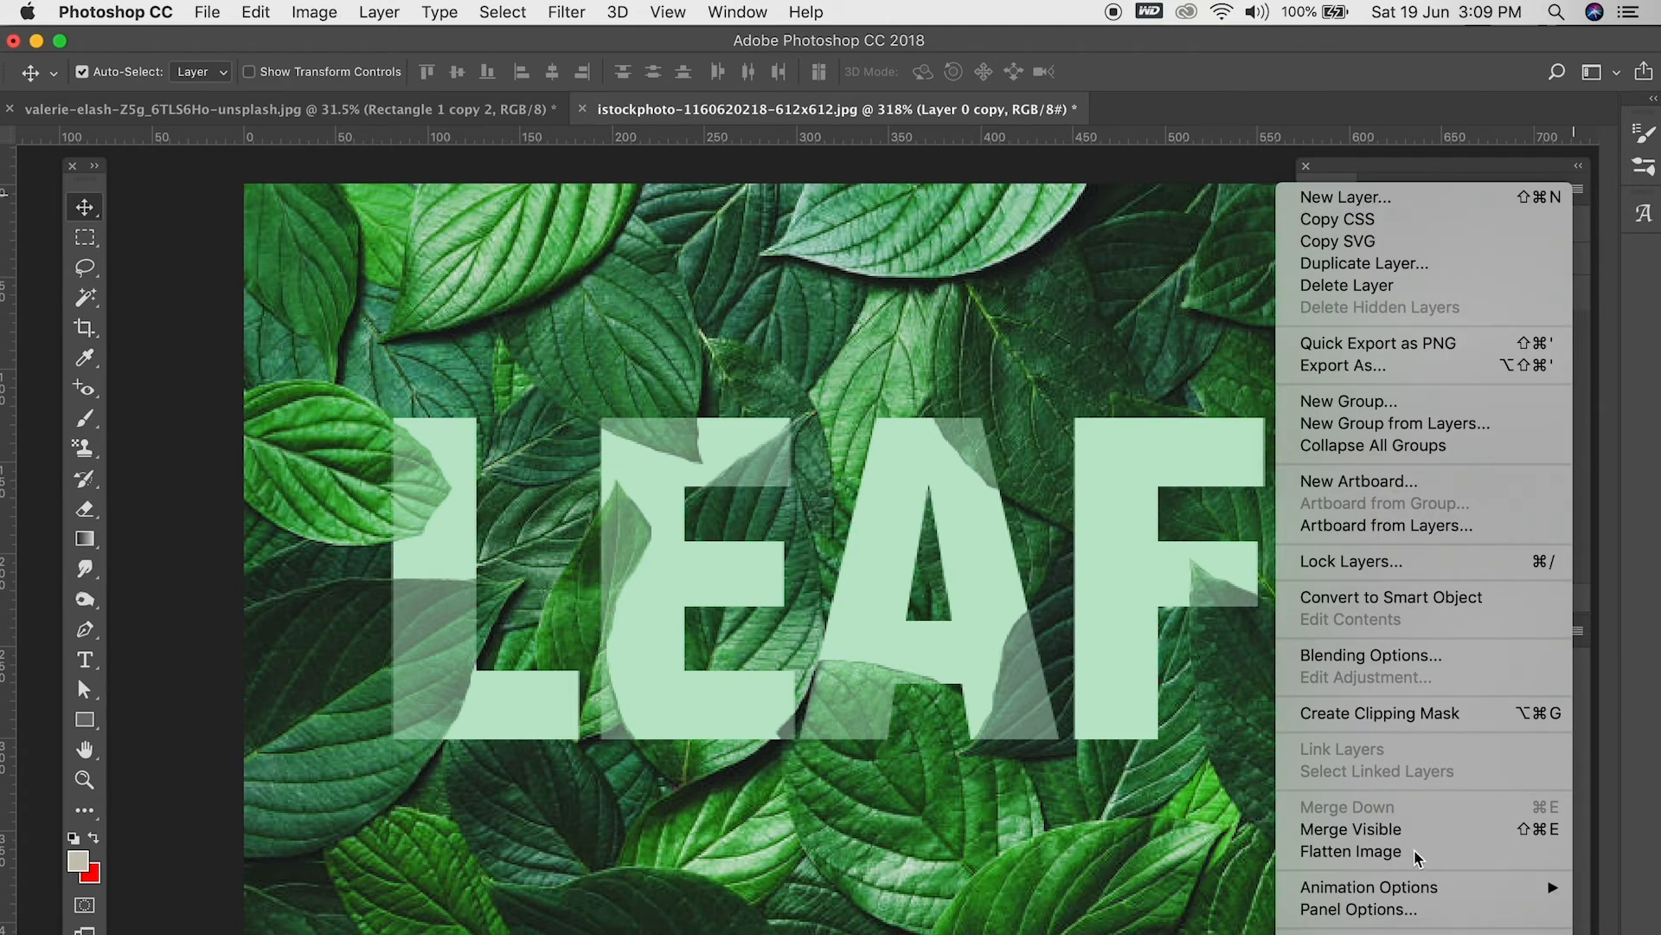
click(1381, 907)
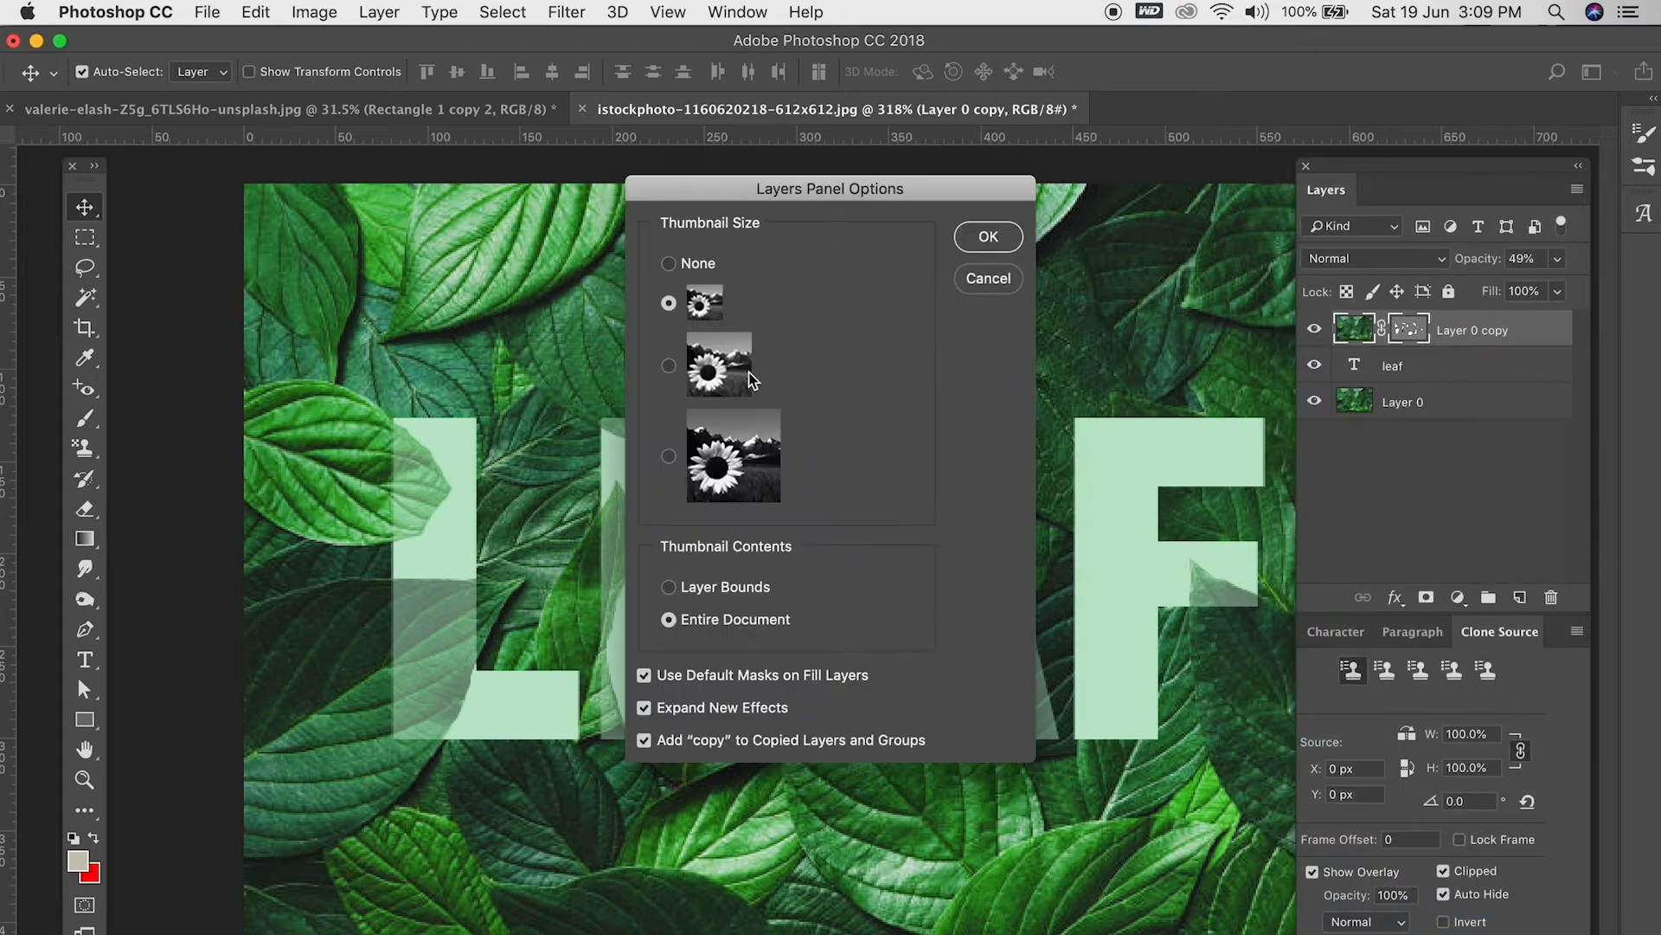
click(670, 457)
click(988, 237)
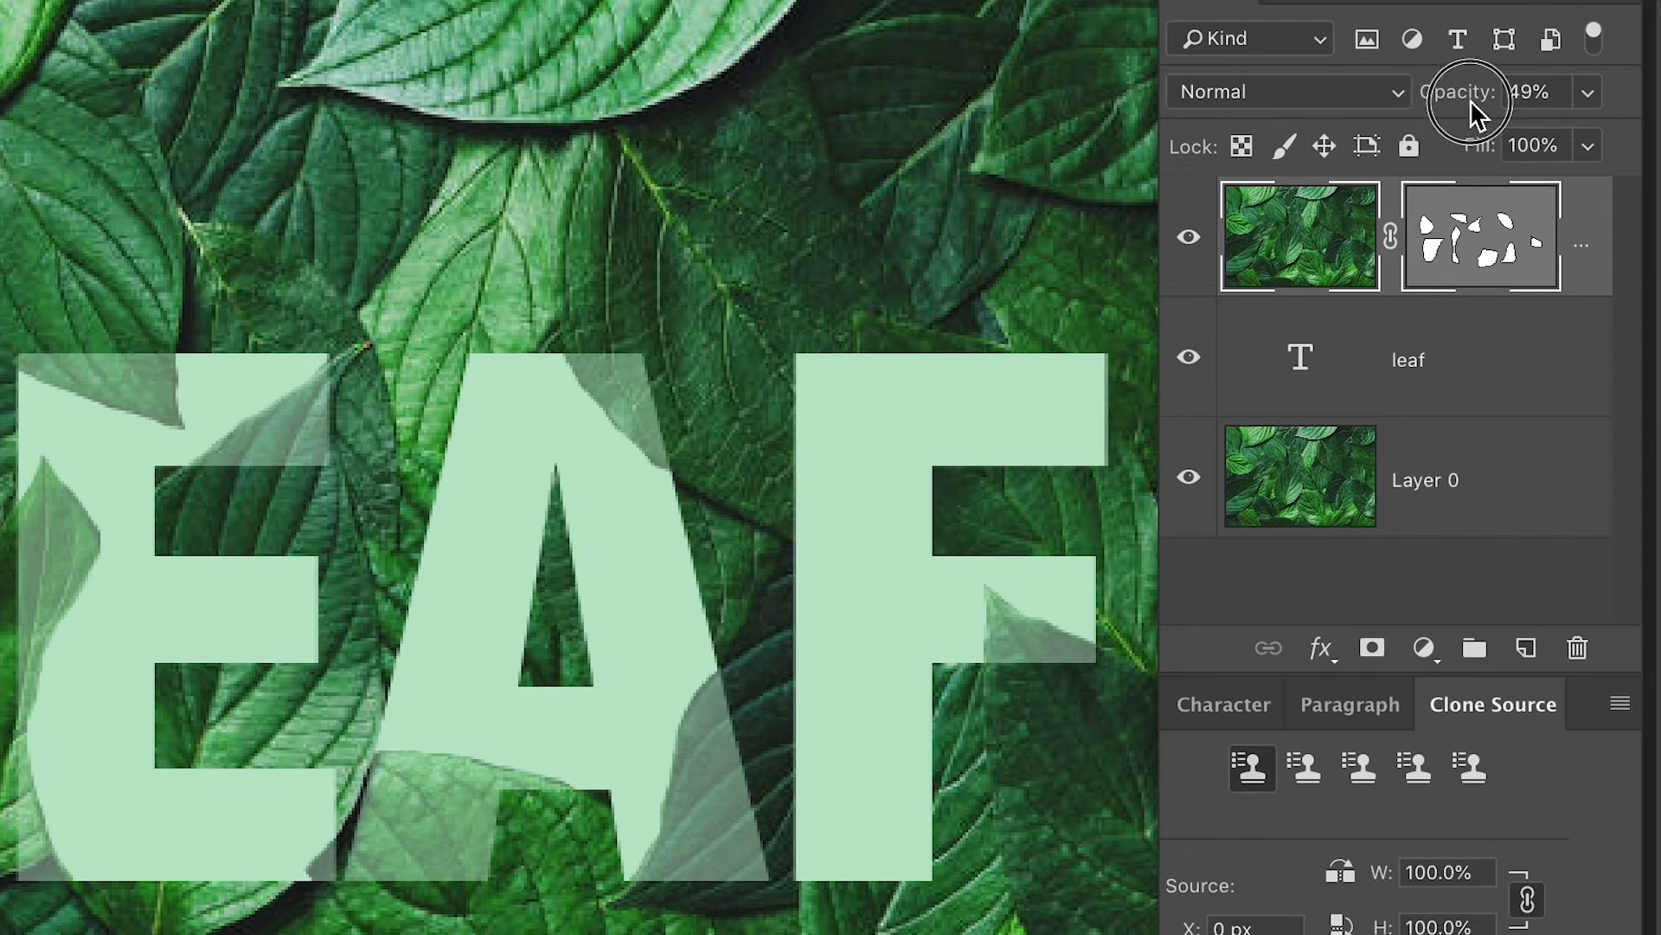
- Raise the opacity of Layer 0 copy to 100%
drag(1471, 101, 1579, 101)
scroll(601, 505, down, 4)
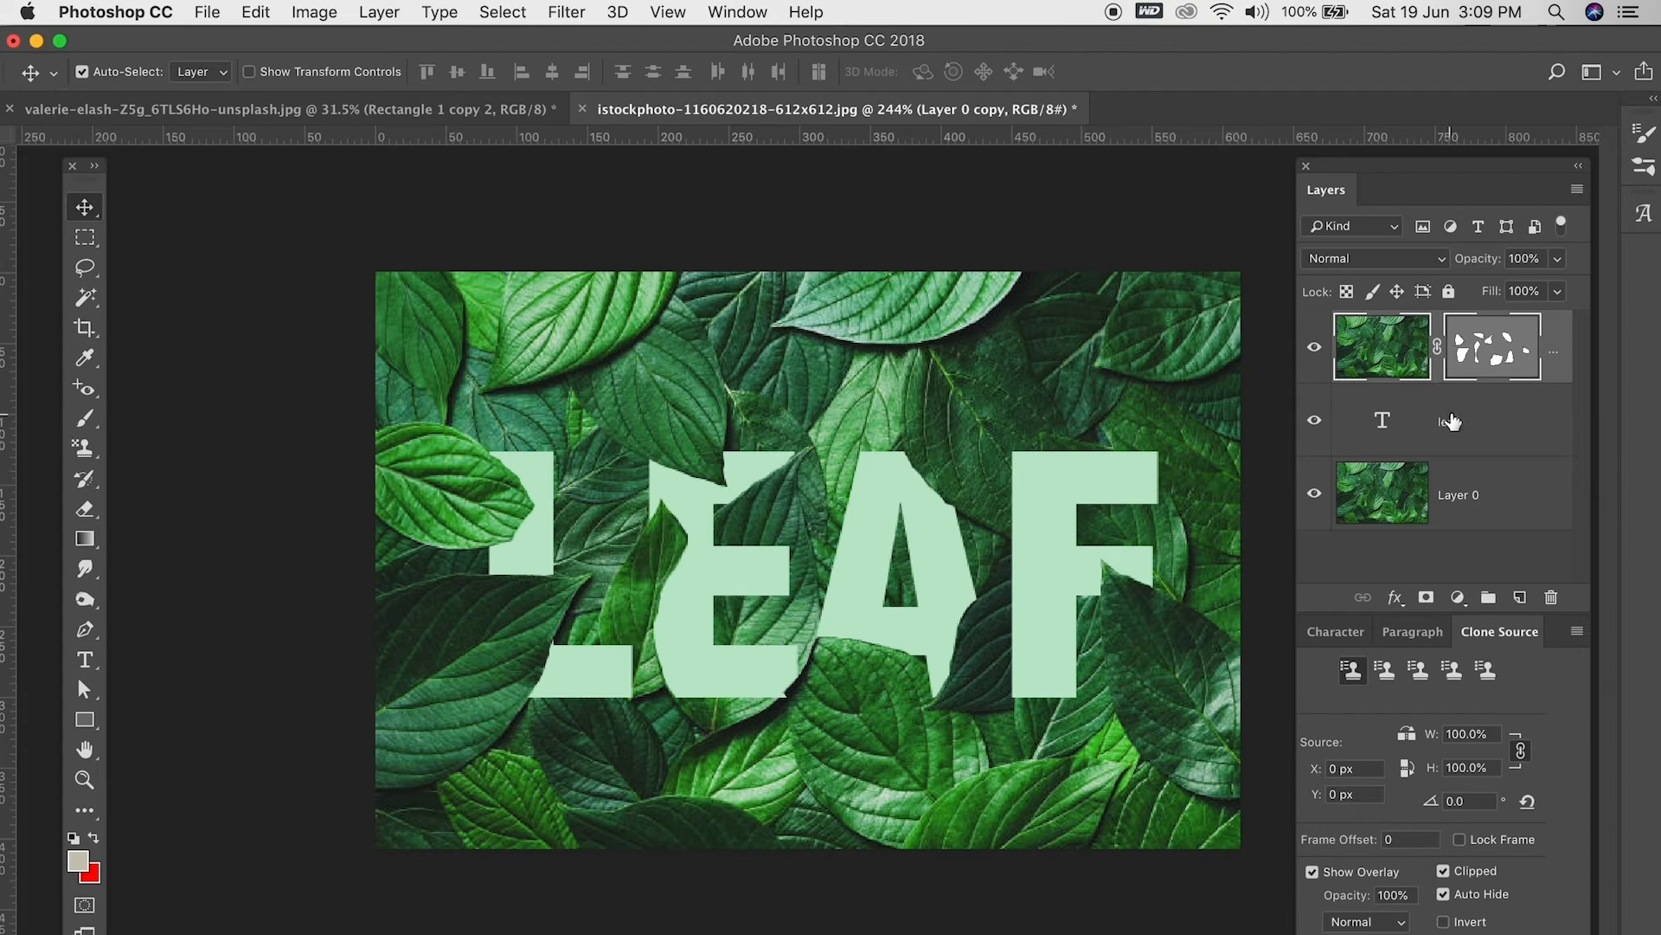
- Apply a Drop Shadow layer style to the leaf text layer
click(1533, 419)
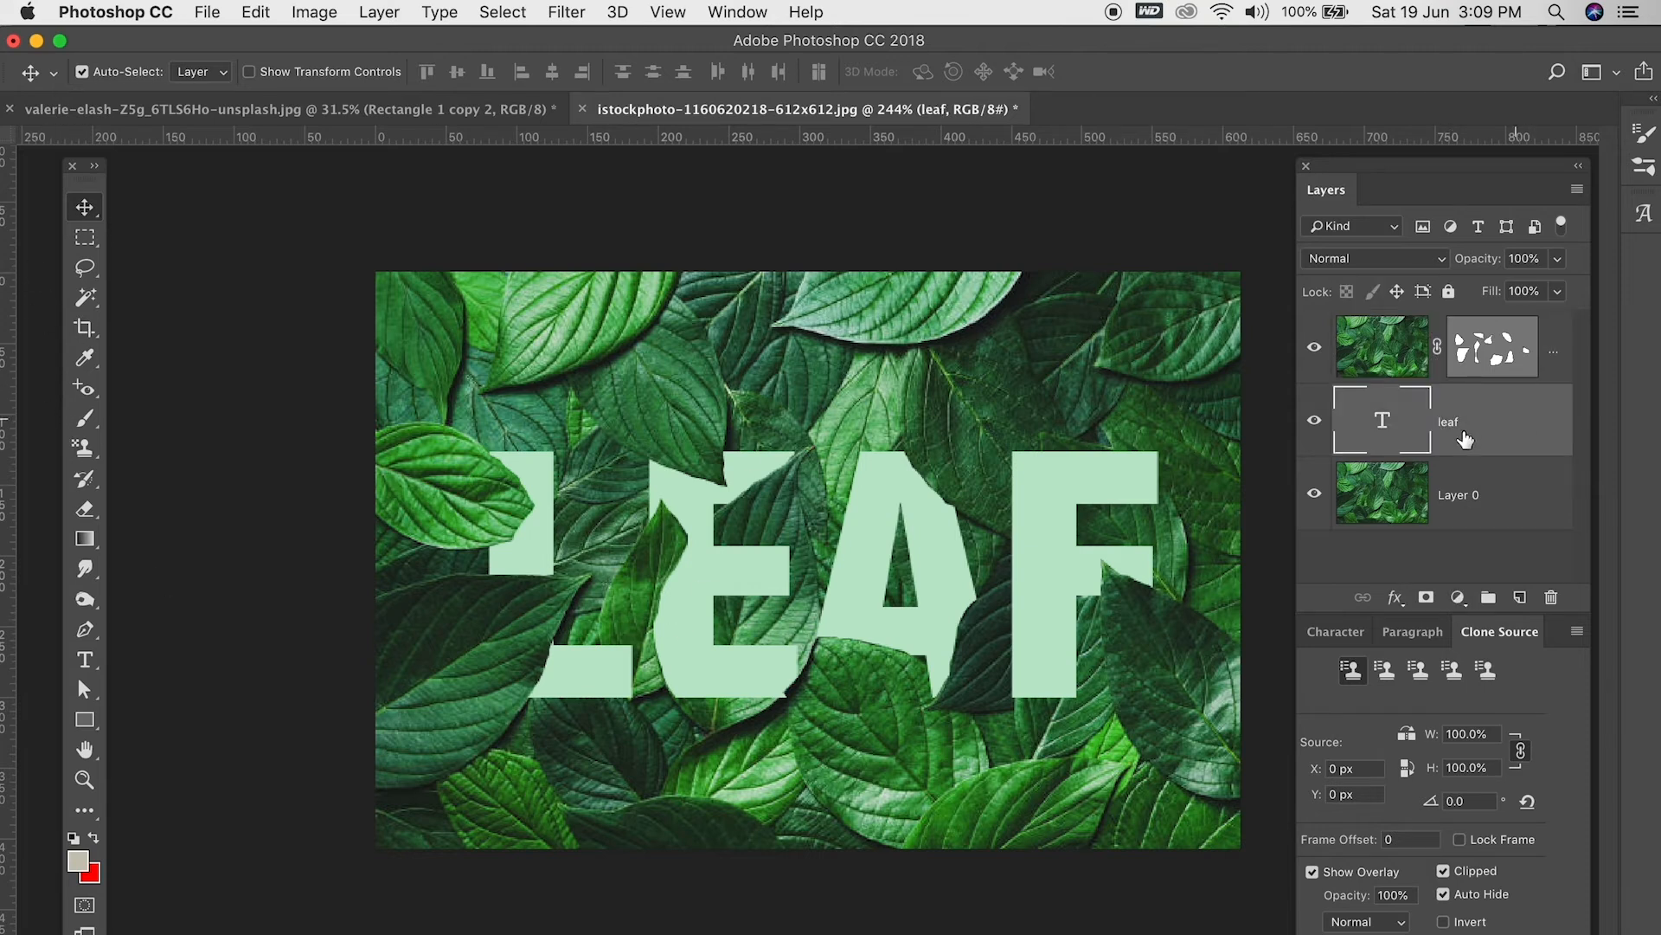
double_click(1511, 424)
drag(874, 471, 1068, 193)
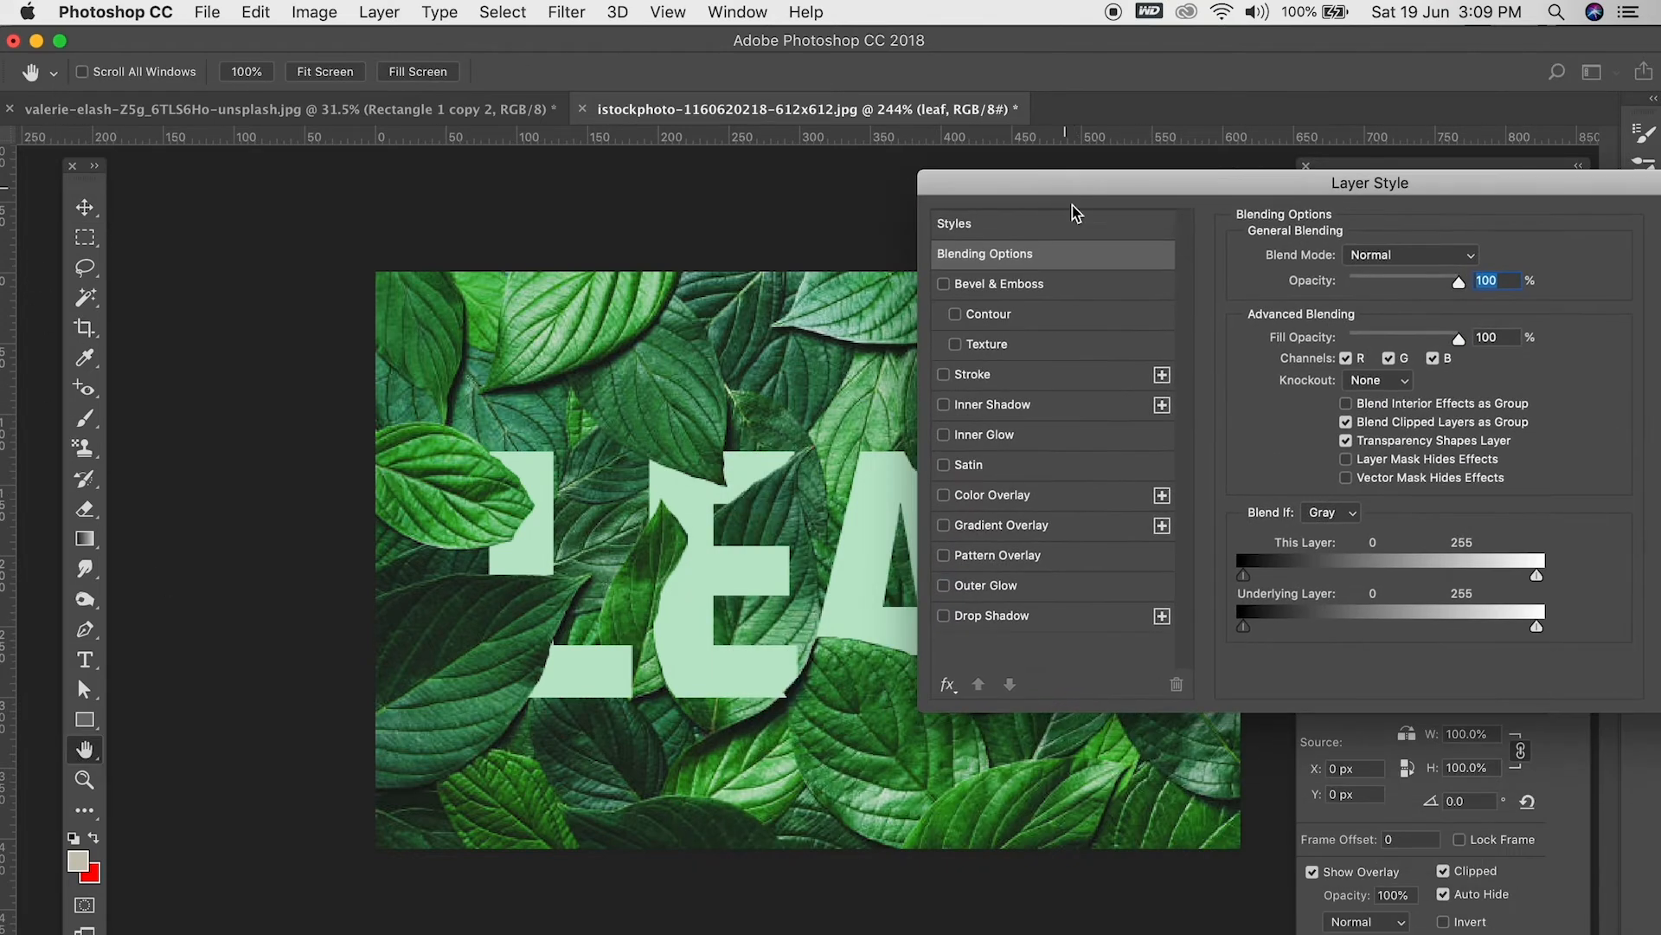
click(995, 615)
drag(1557, 183, 1374, 193)
click(1584, 237)
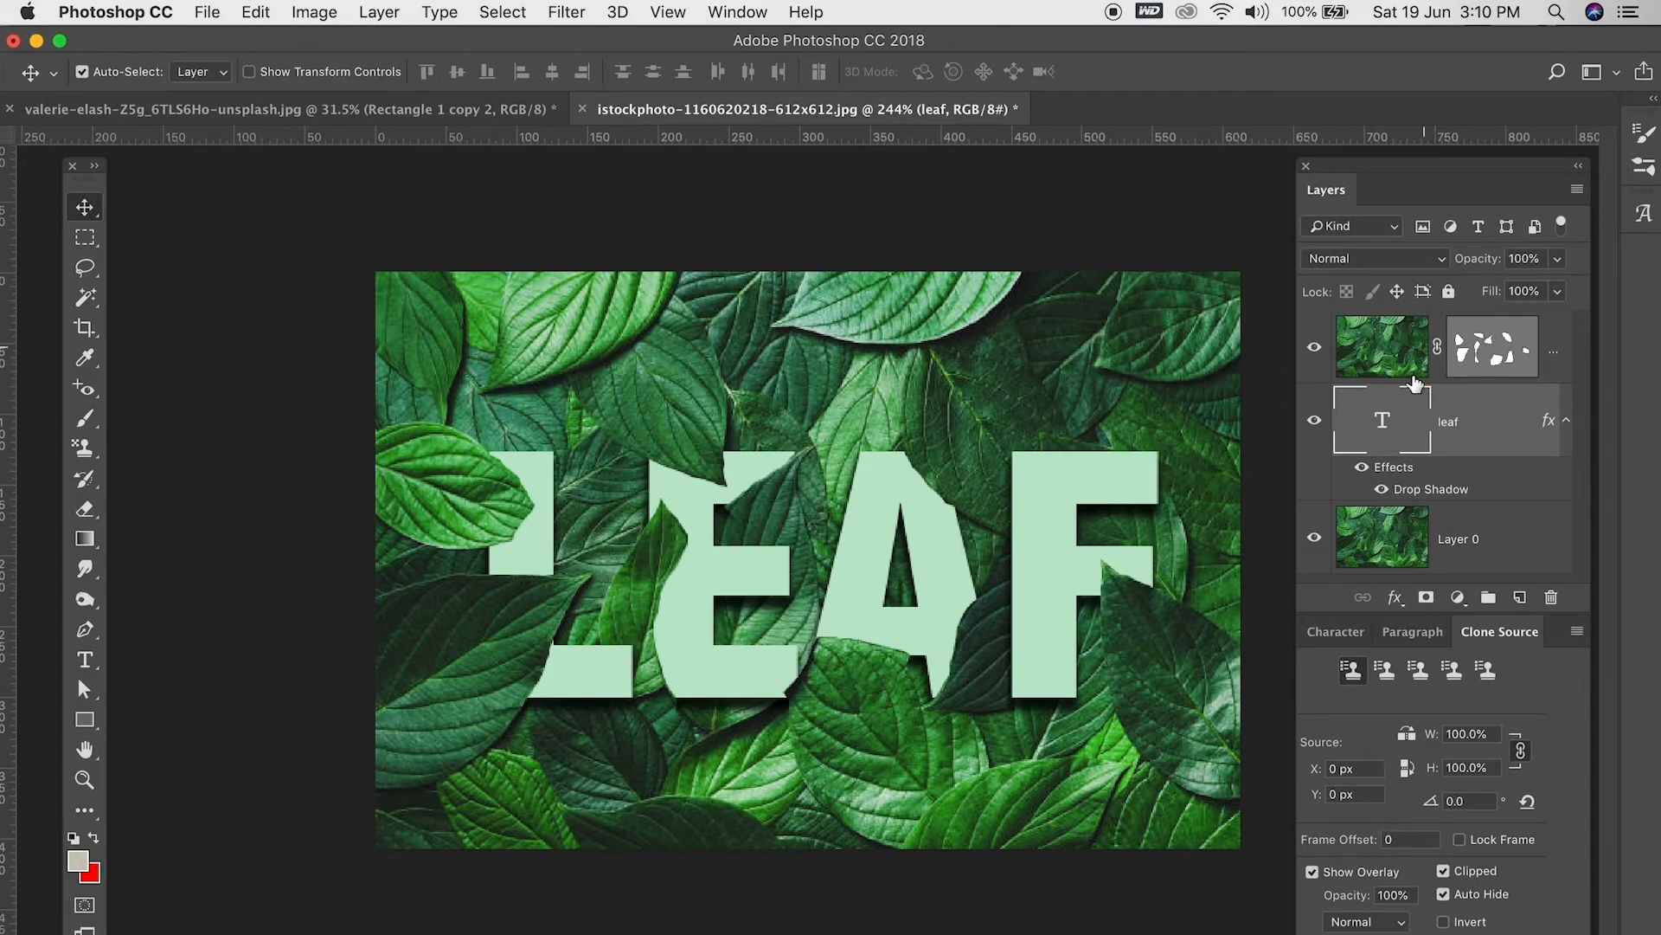
- Unlink the vector mask from the Layer 0 copy image and try moving the image independently of the mask
click(1485, 349)
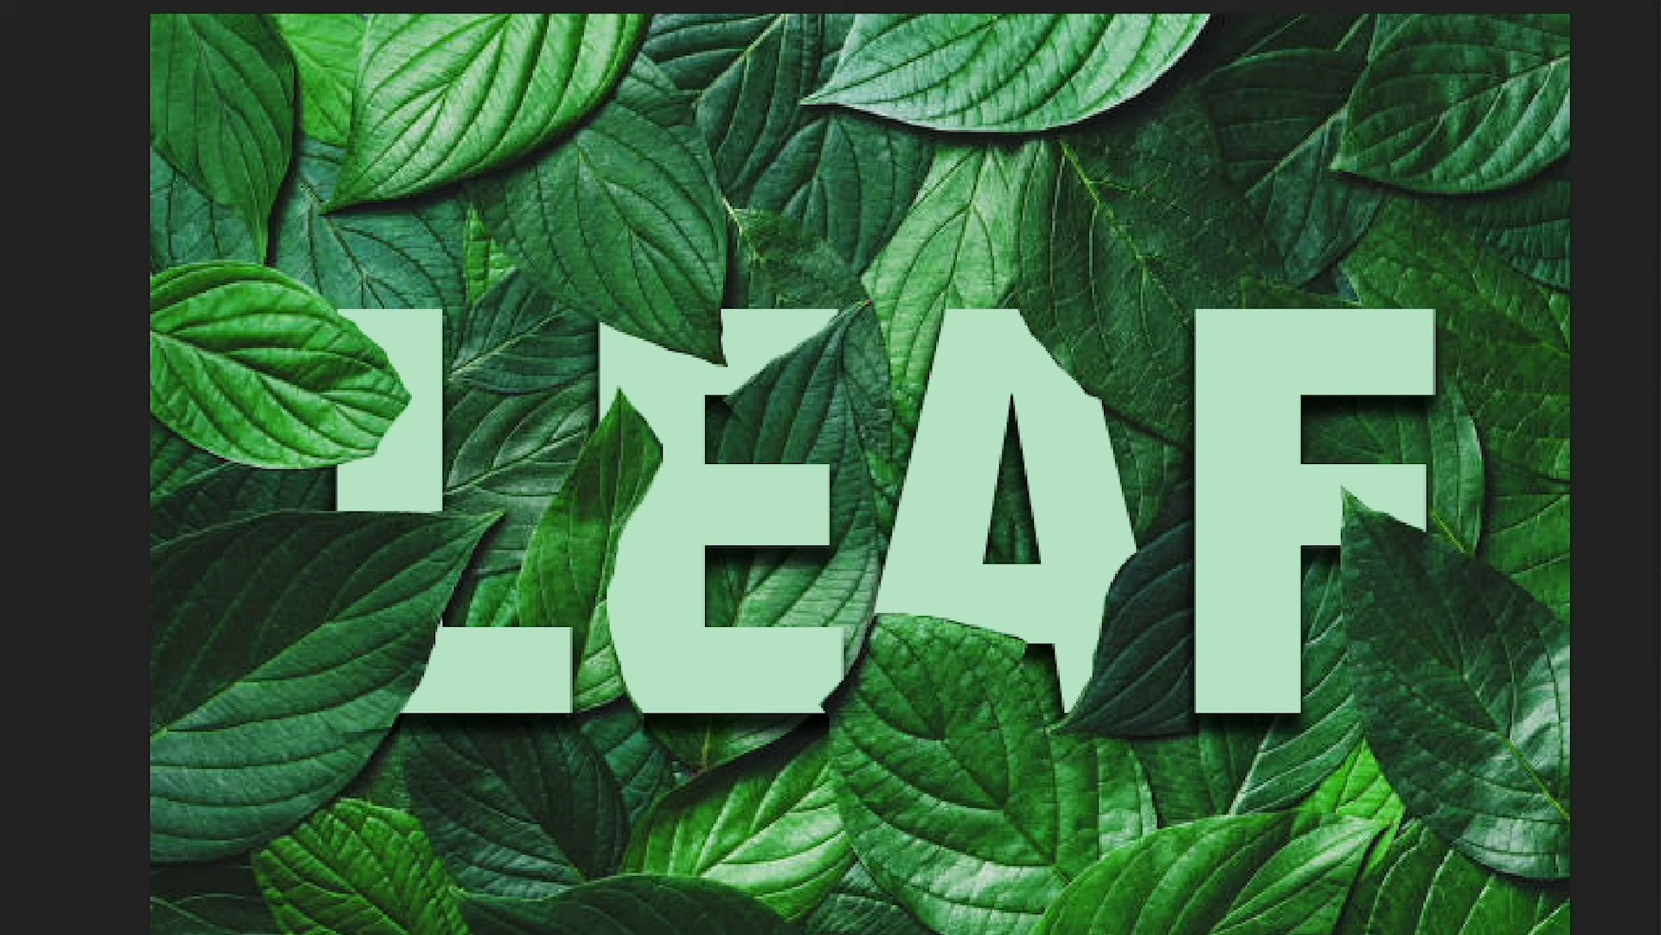
drag(1316, 508, 1255, 545)
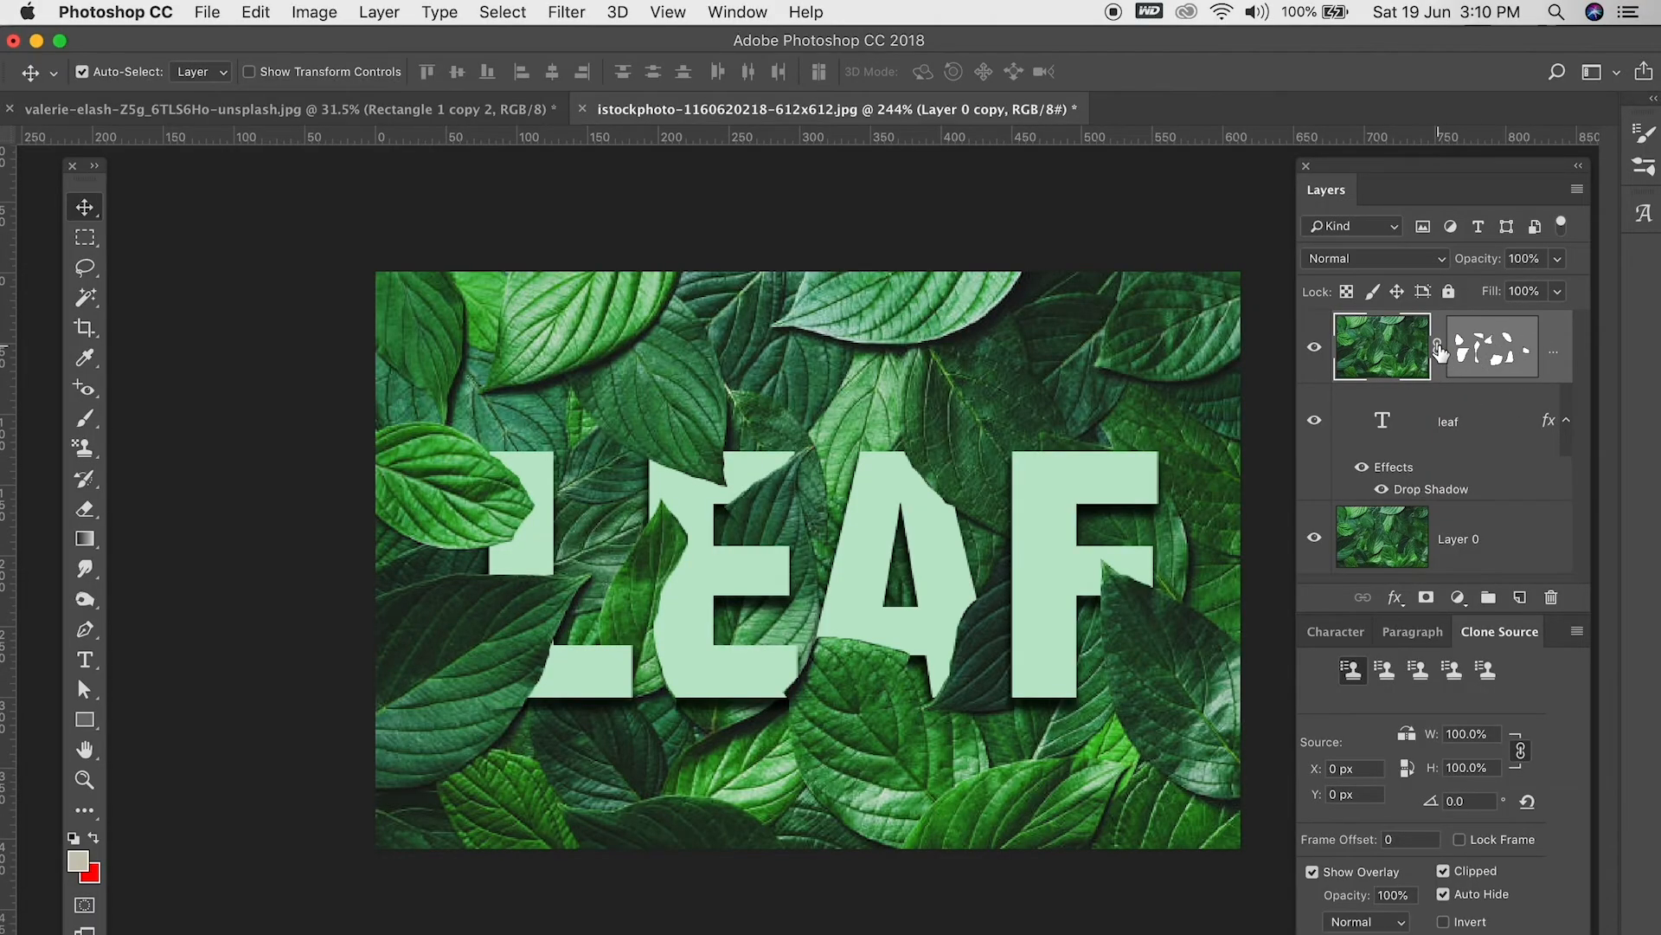
click(1437, 347)
drag(1134, 614, 980, 442)
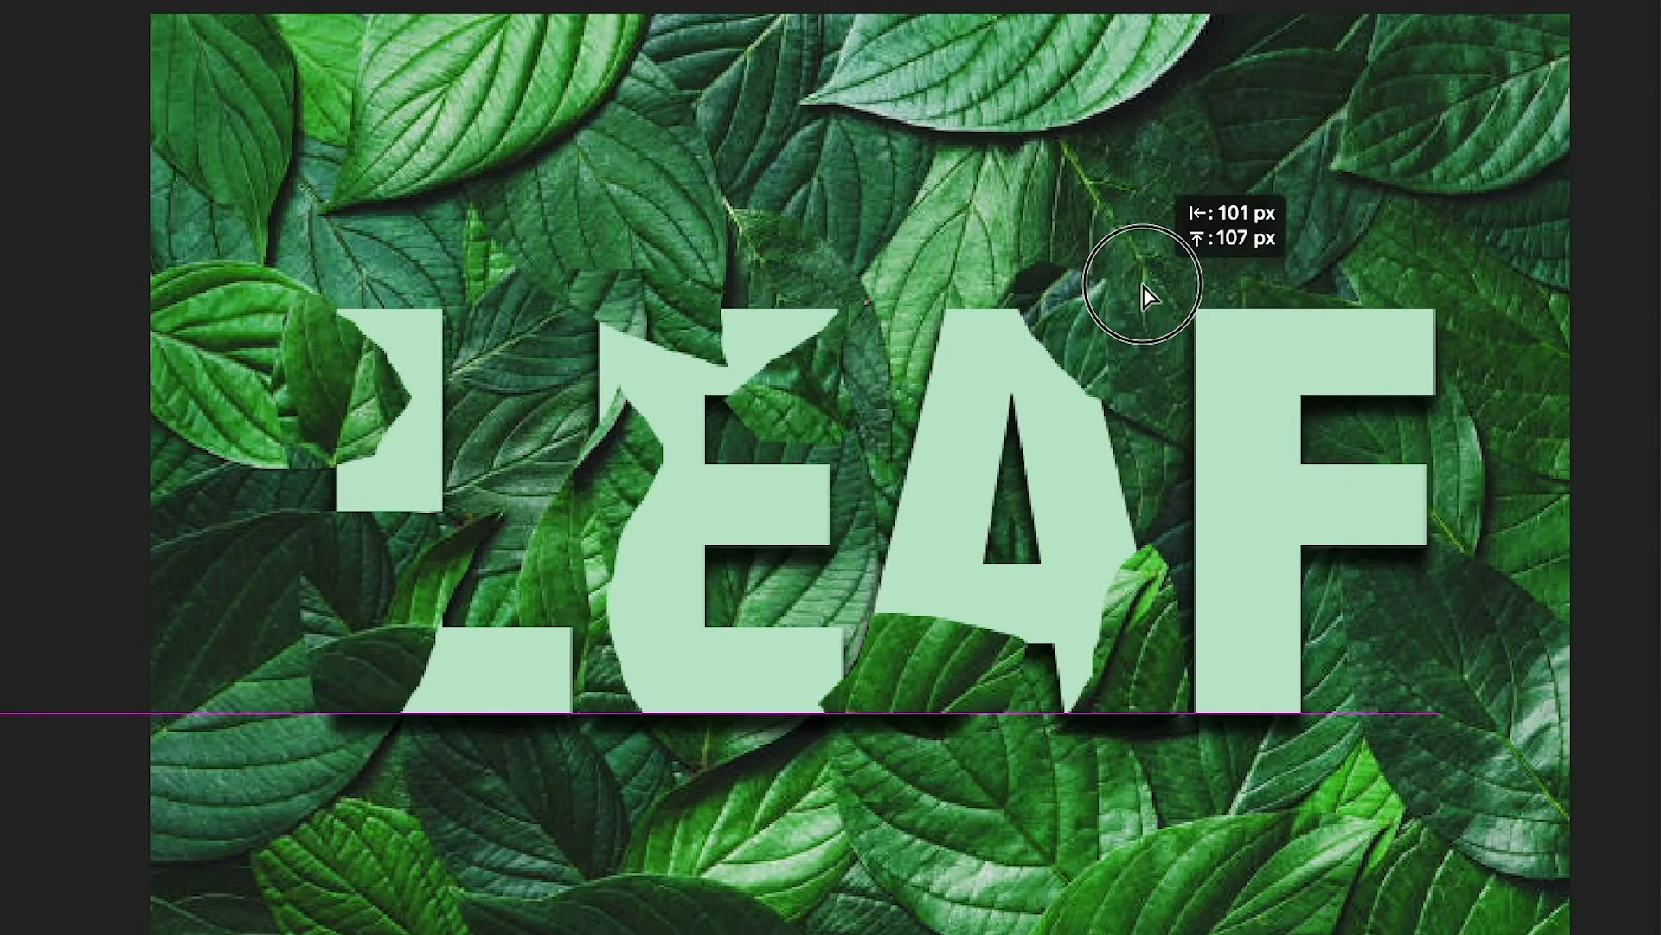
drag(1144, 288, 1236, 475)
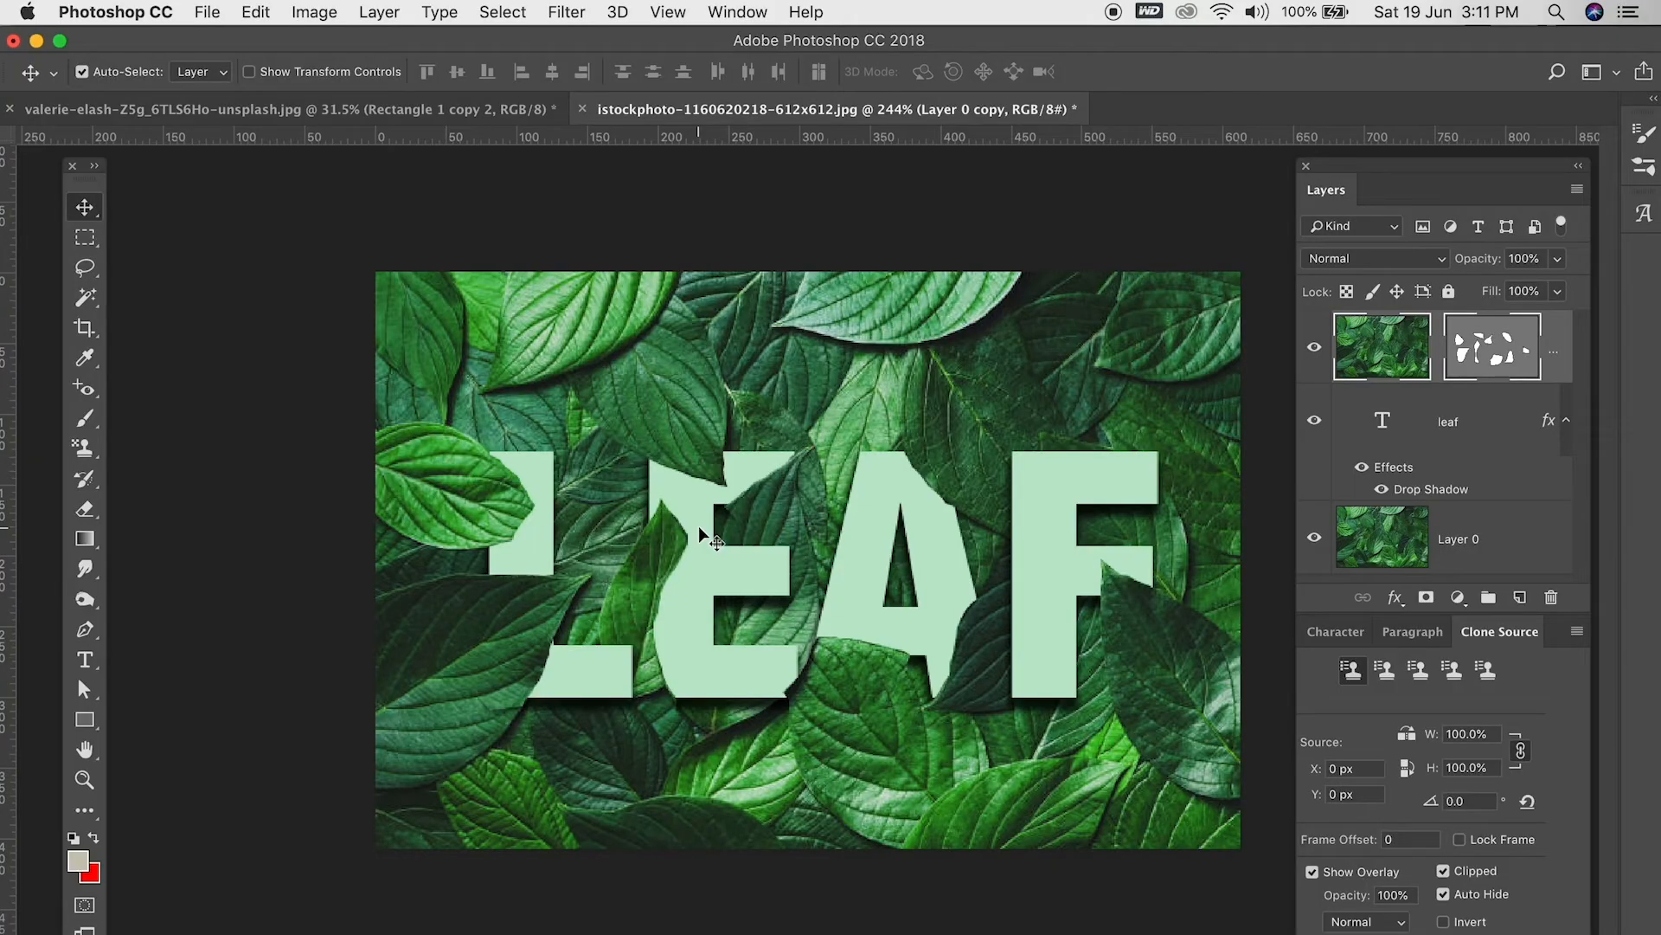
- Try shifting the leaf path over the upper part of the letter A with the Path Selection tool and undo the move
click(96, 632)
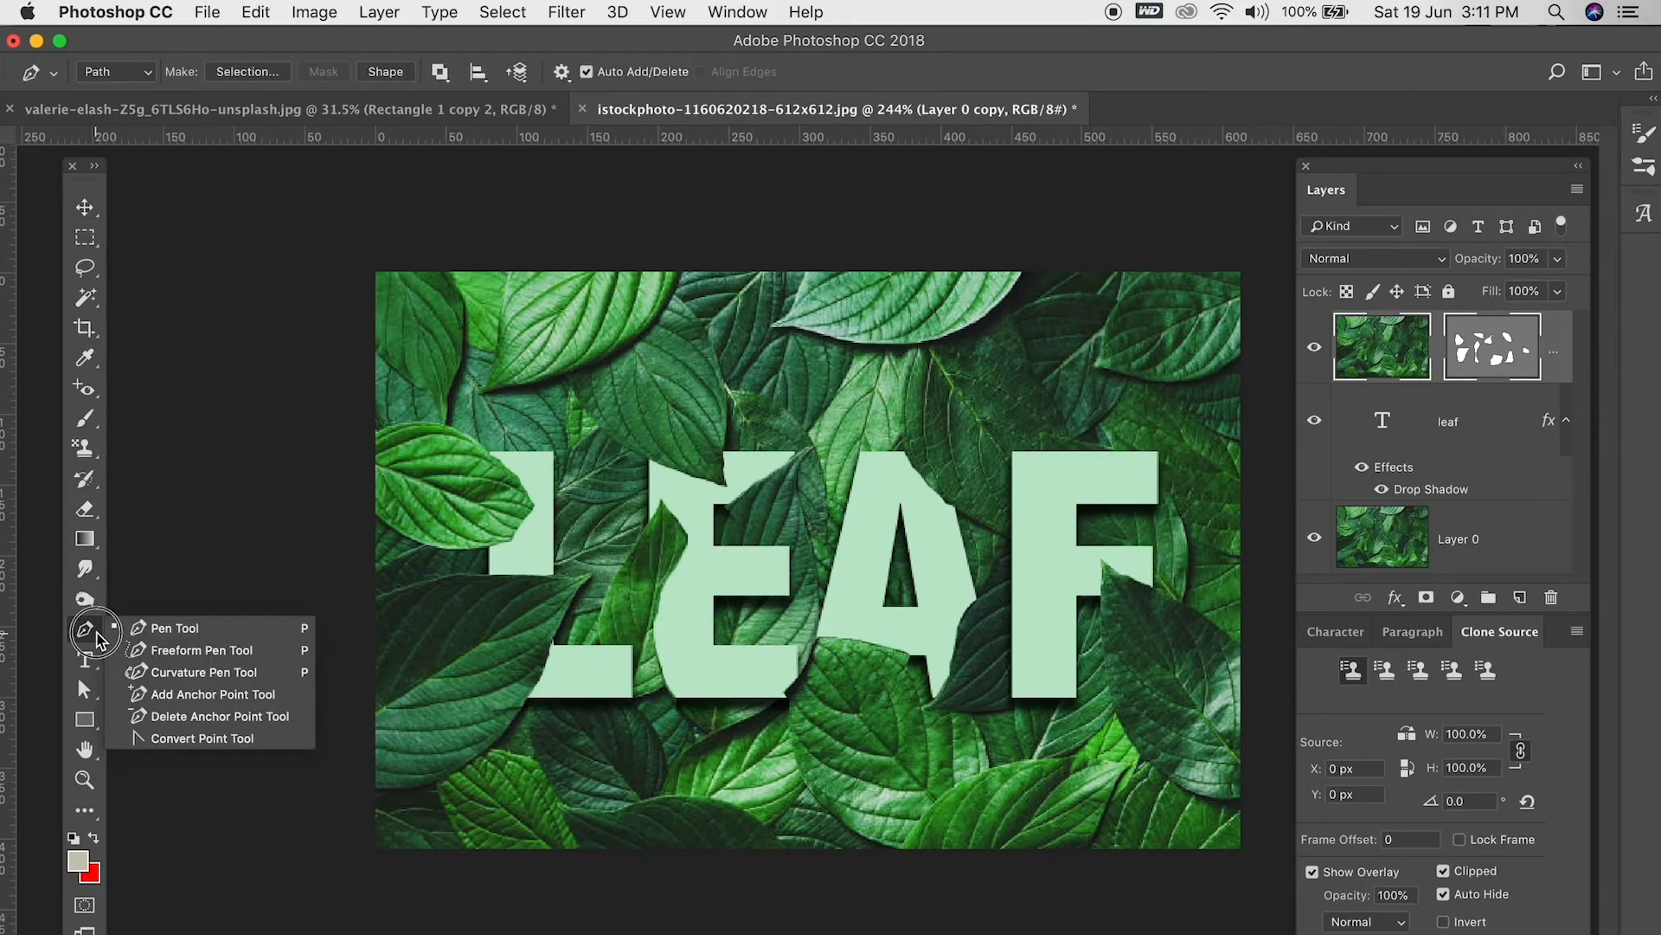
click(88, 699)
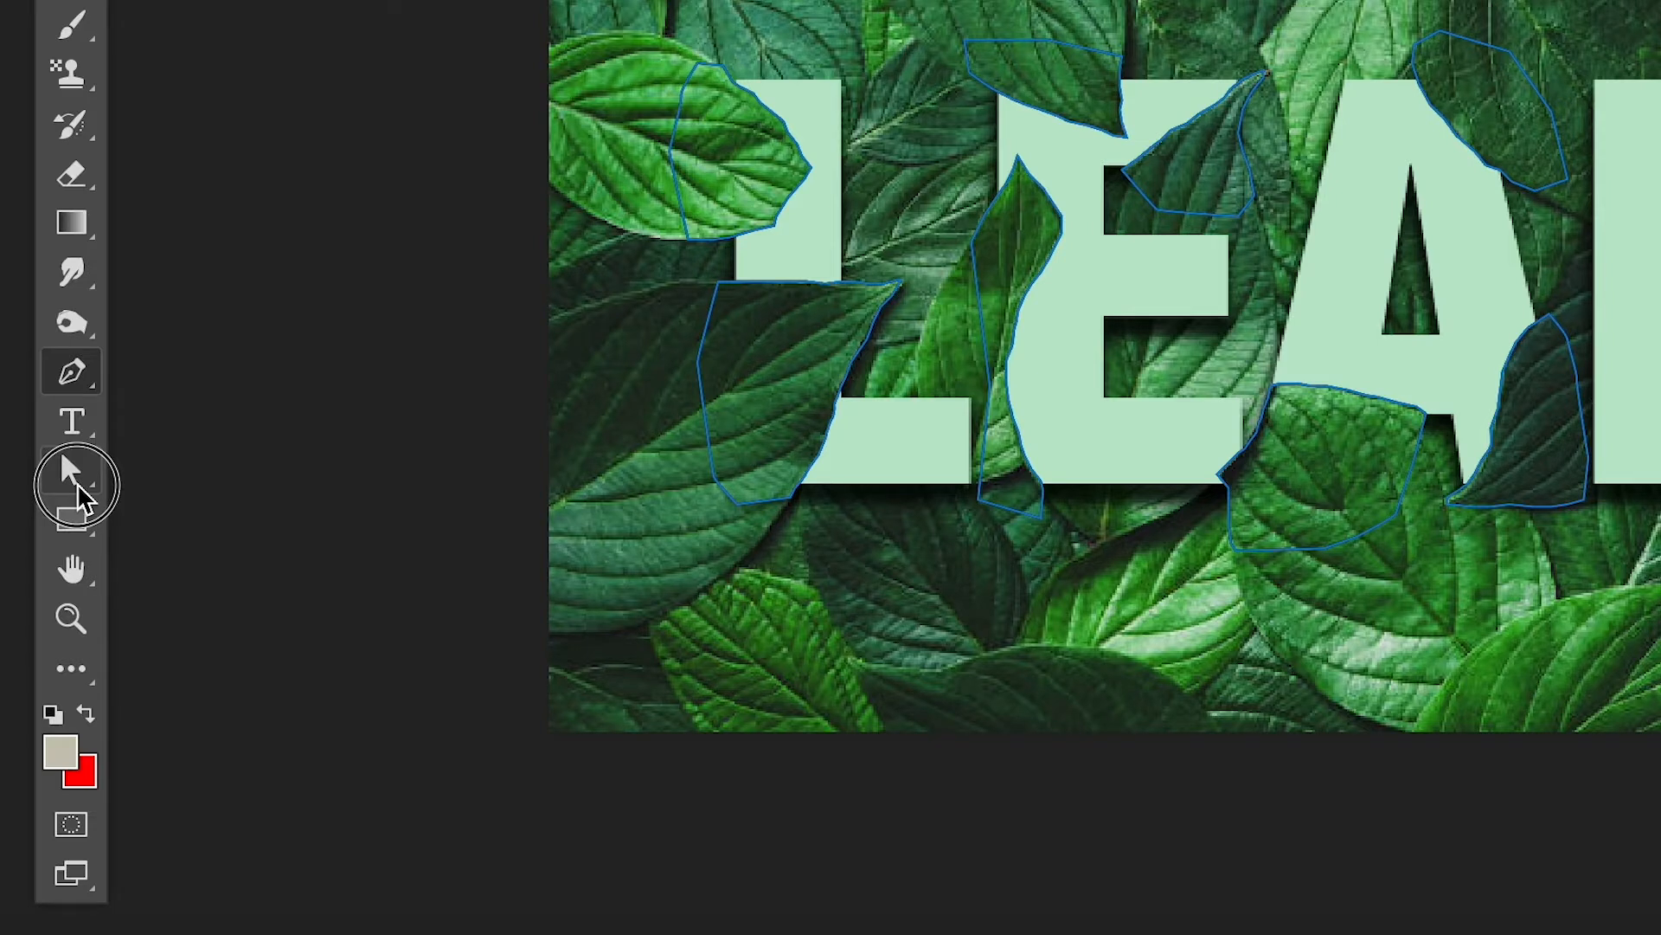
click(88, 489)
drag(88, 485, 277, 472)
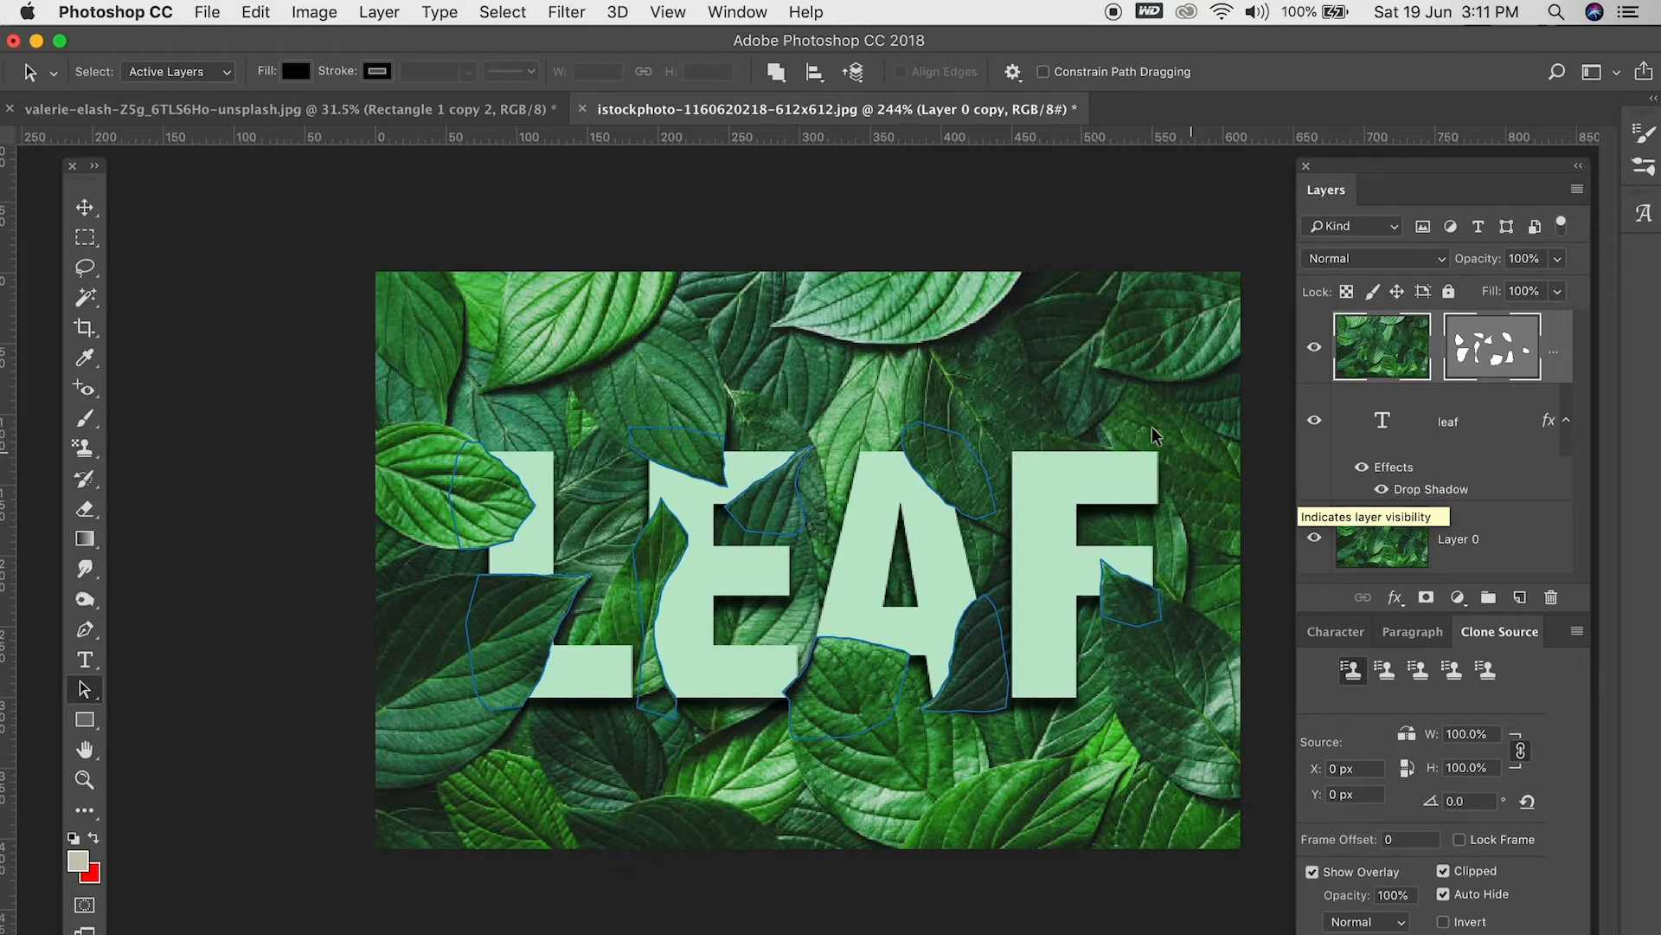
scroll(918, 472, up, 6)
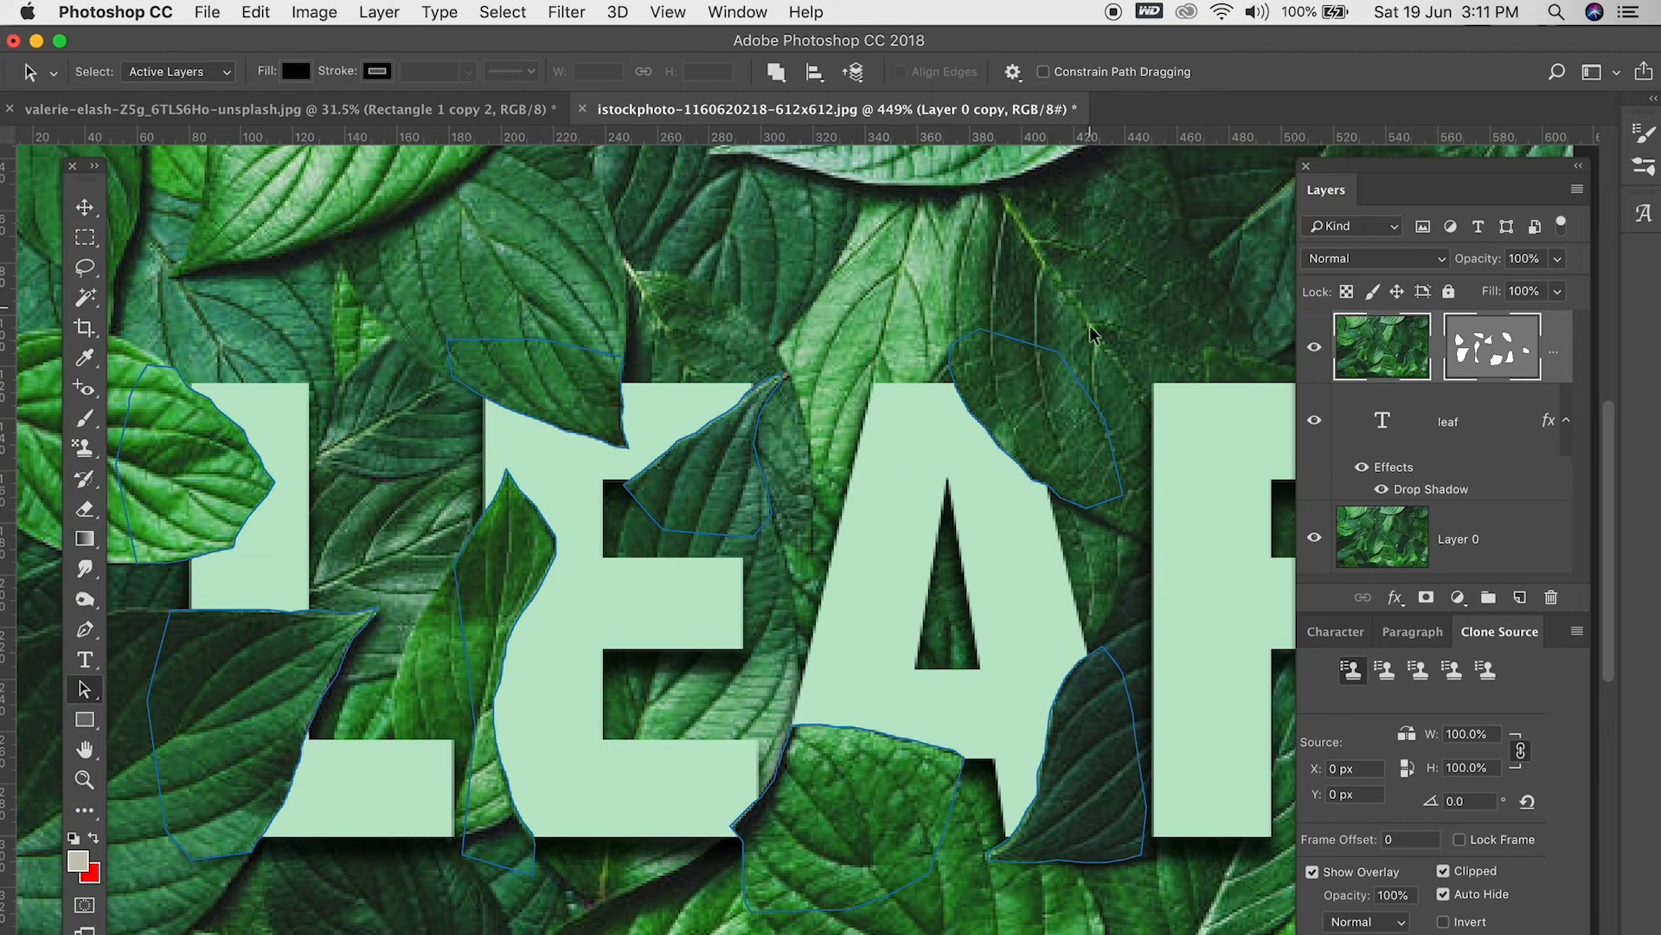
mouse_move(1037, 424)
mouse_down()
mouse_move(960, 407)
mouse_move(893, 554)
mouse_move(995, 374)
mouse_move(1039, 426)
mouse_up()
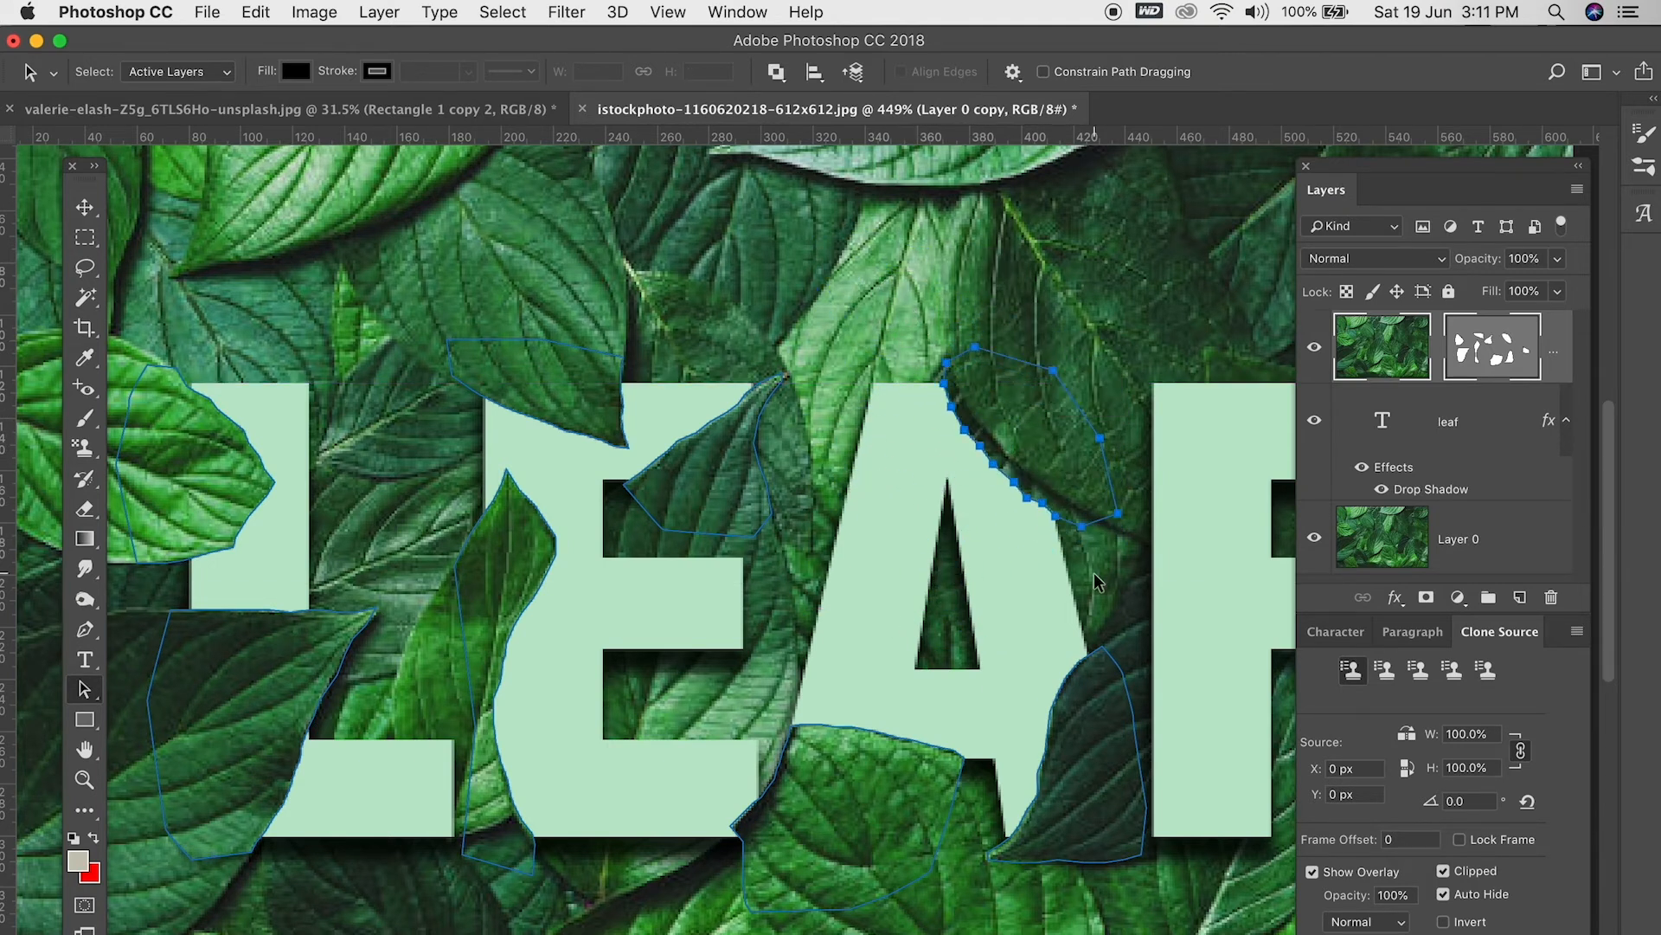
key(super+z)
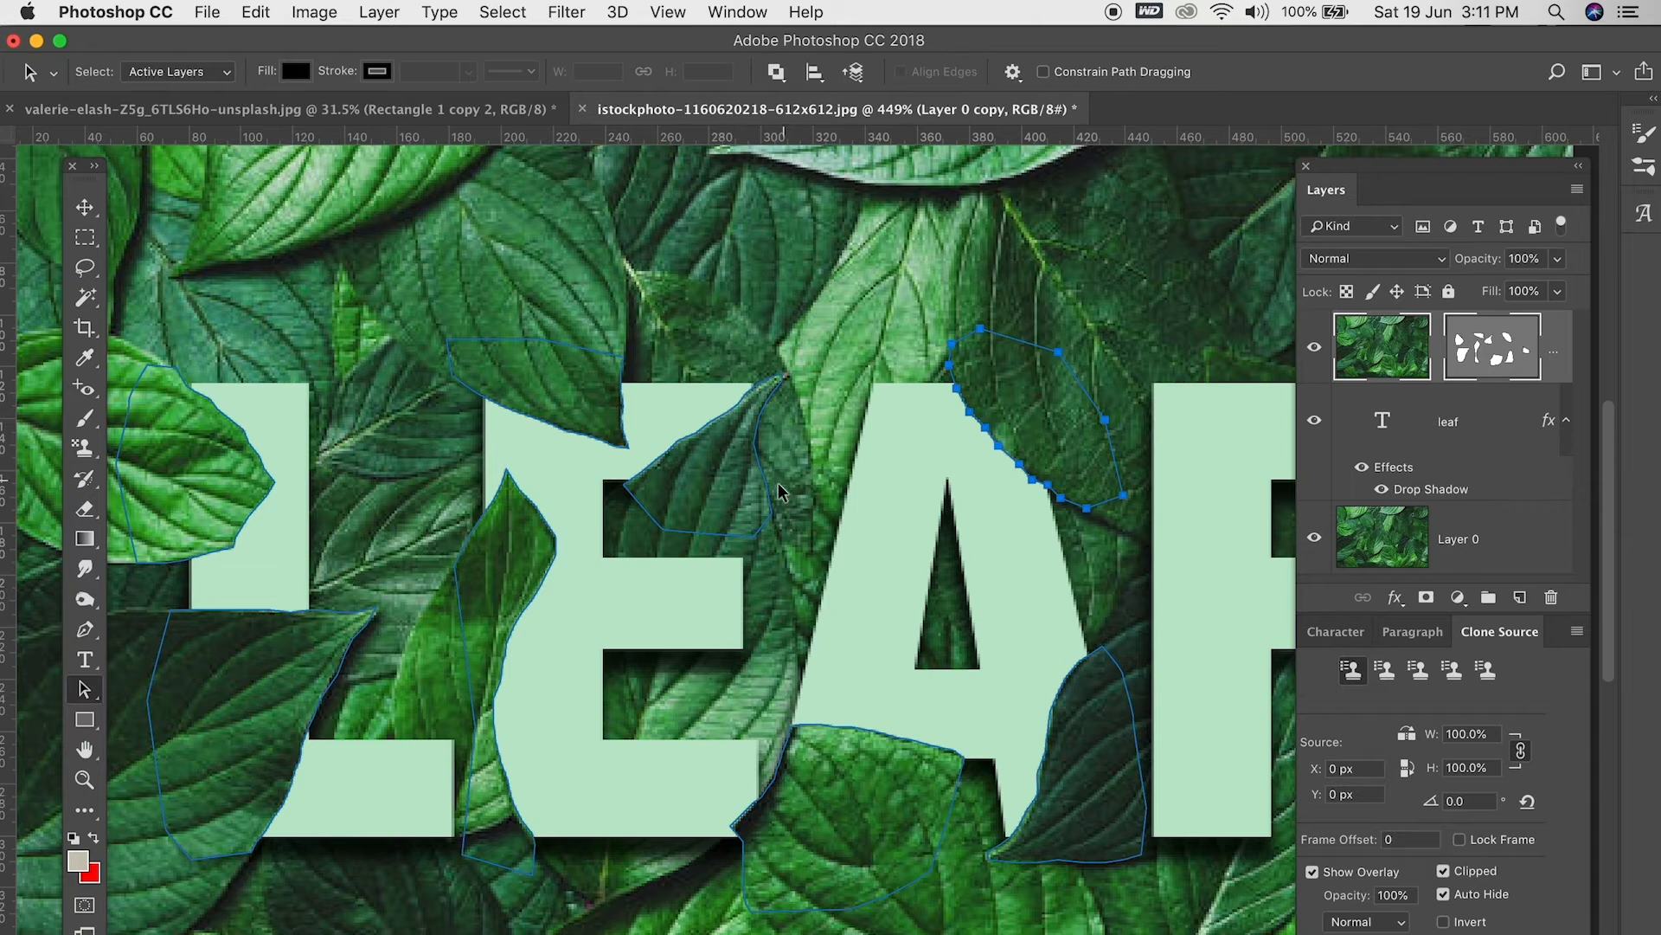
- Try selecting the single leaf path over the E and all mask paths together, ending with everything deselected
click(771, 513)
scroll(866, 554, down, 6)
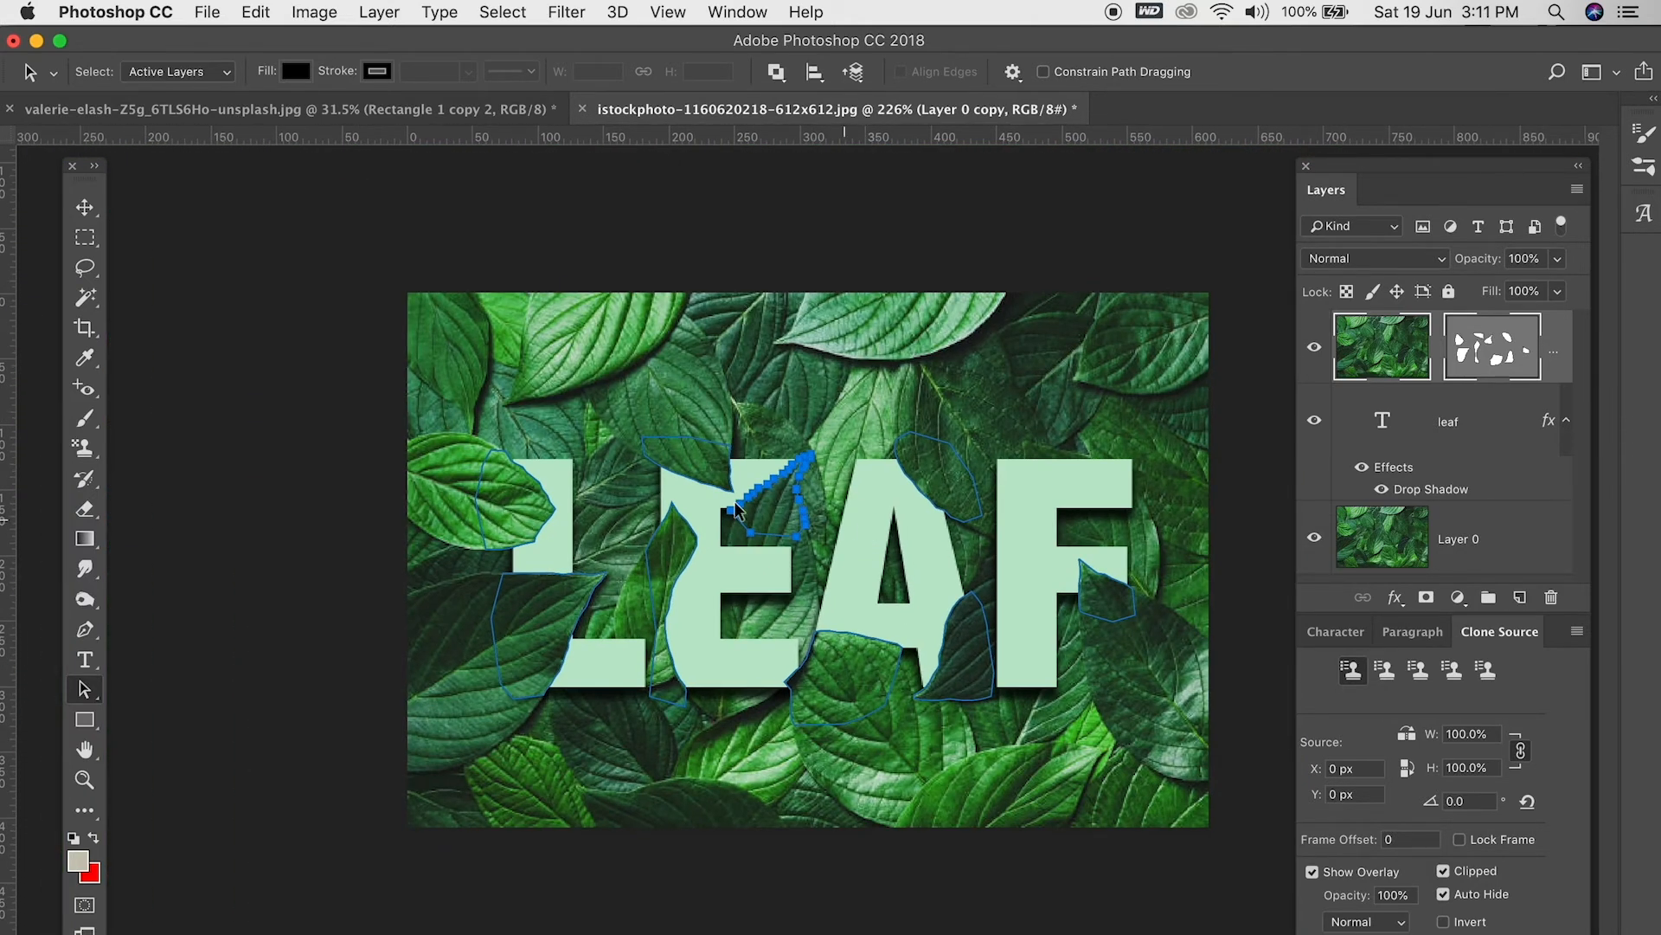
drag(441, 342, 1166, 795)
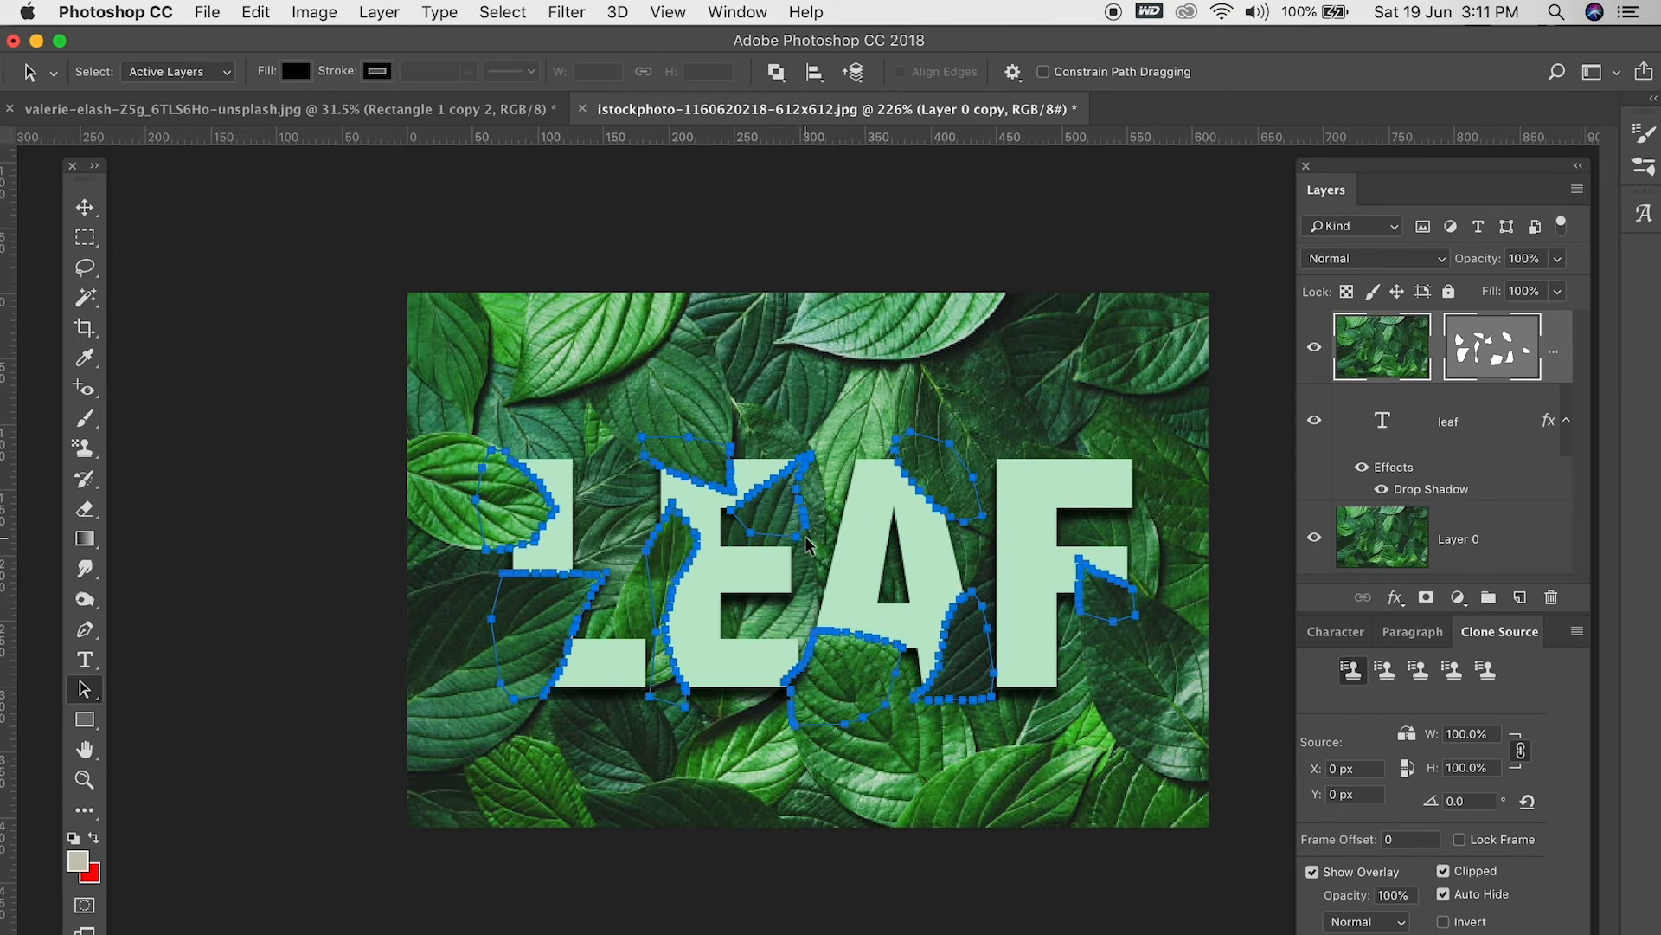
click(567, 359)
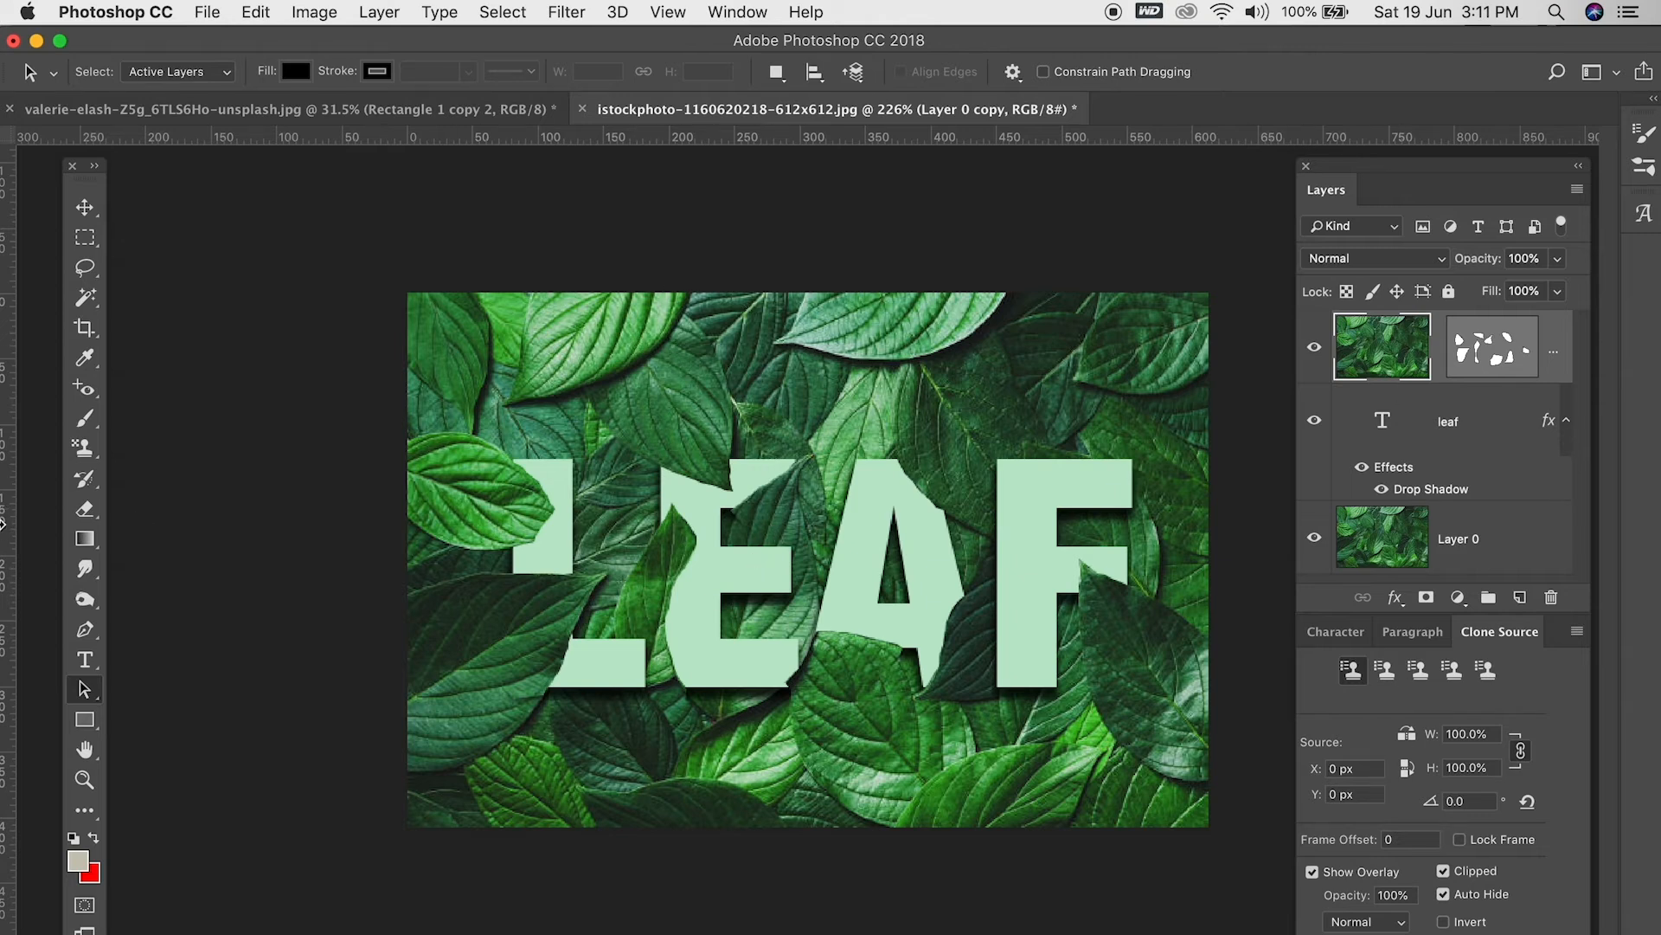
- With the Direct Selection tool, reposition the anchor points of the bright leaf path over the L to follow the leaf's rounded edge
drag(90, 699, 208, 711)
click(564, 605)
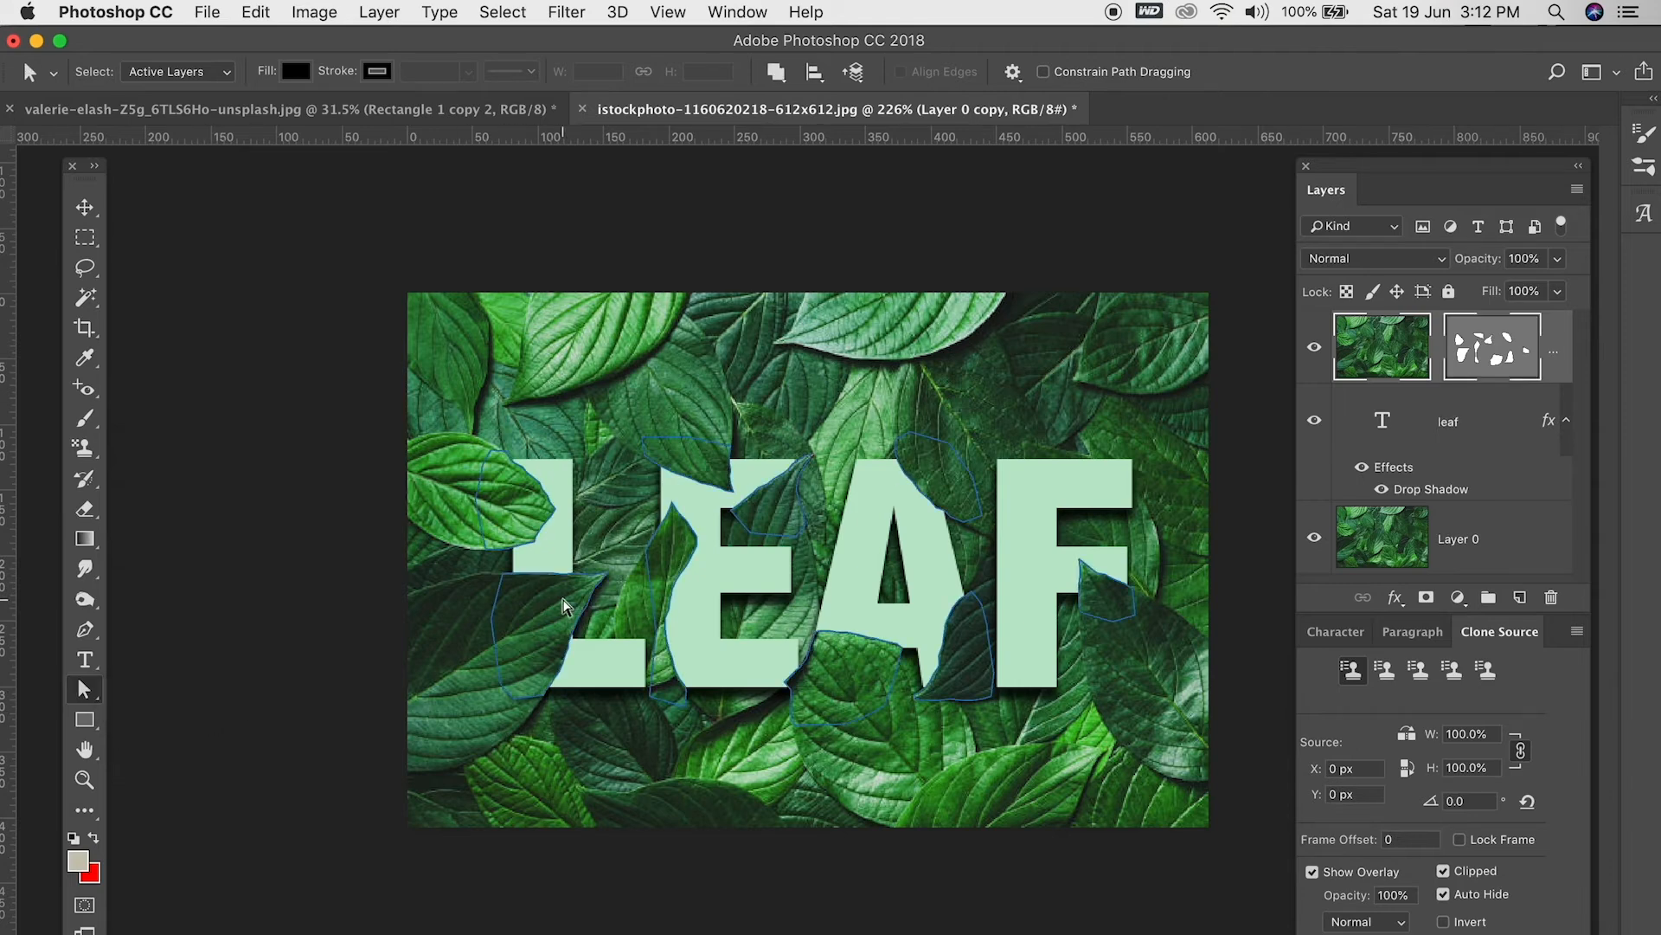
scroll(558, 572, up, 10)
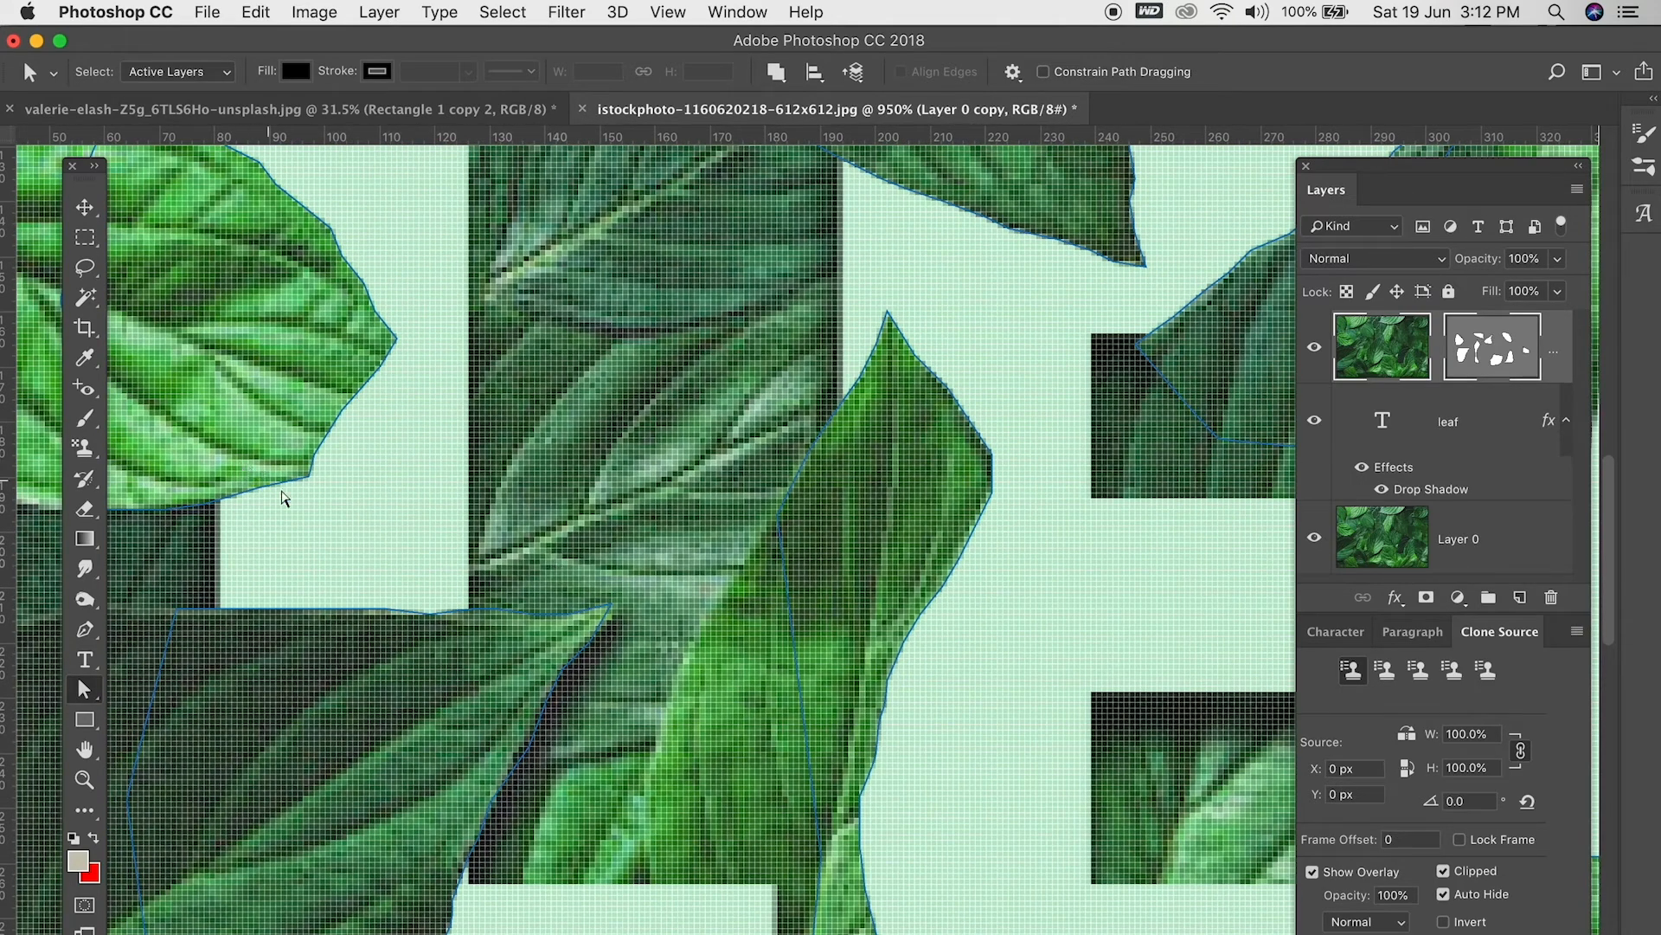
click(288, 489)
drag(315, 454, 345, 452)
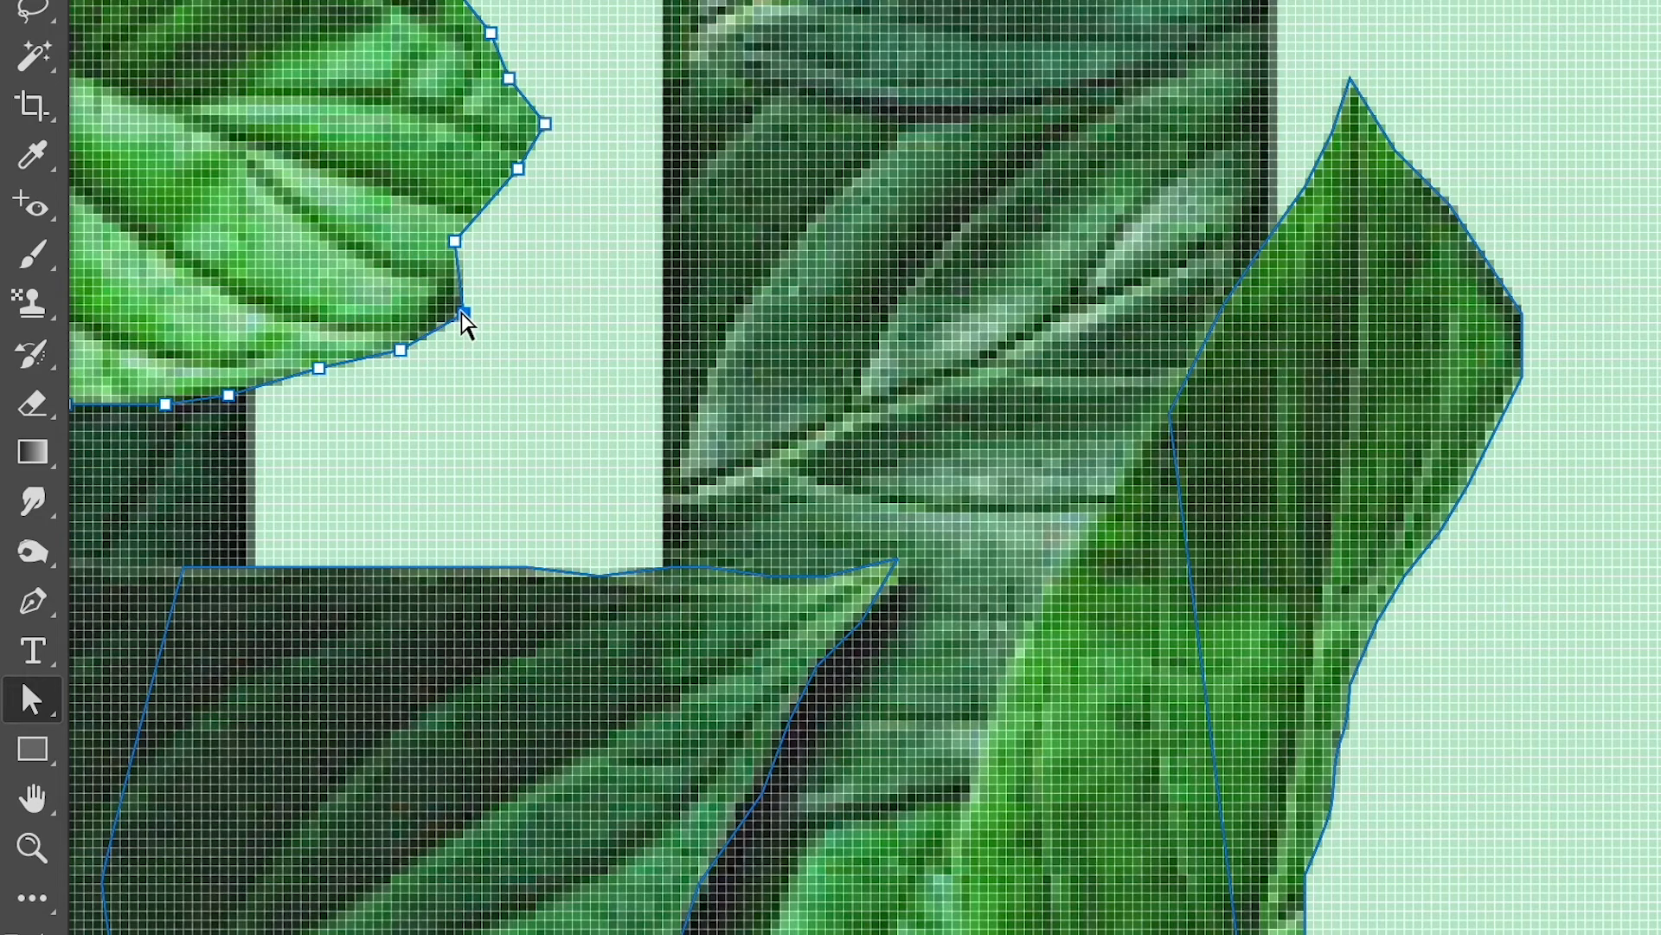
drag(461, 310, 456, 314)
drag(455, 241, 491, 231)
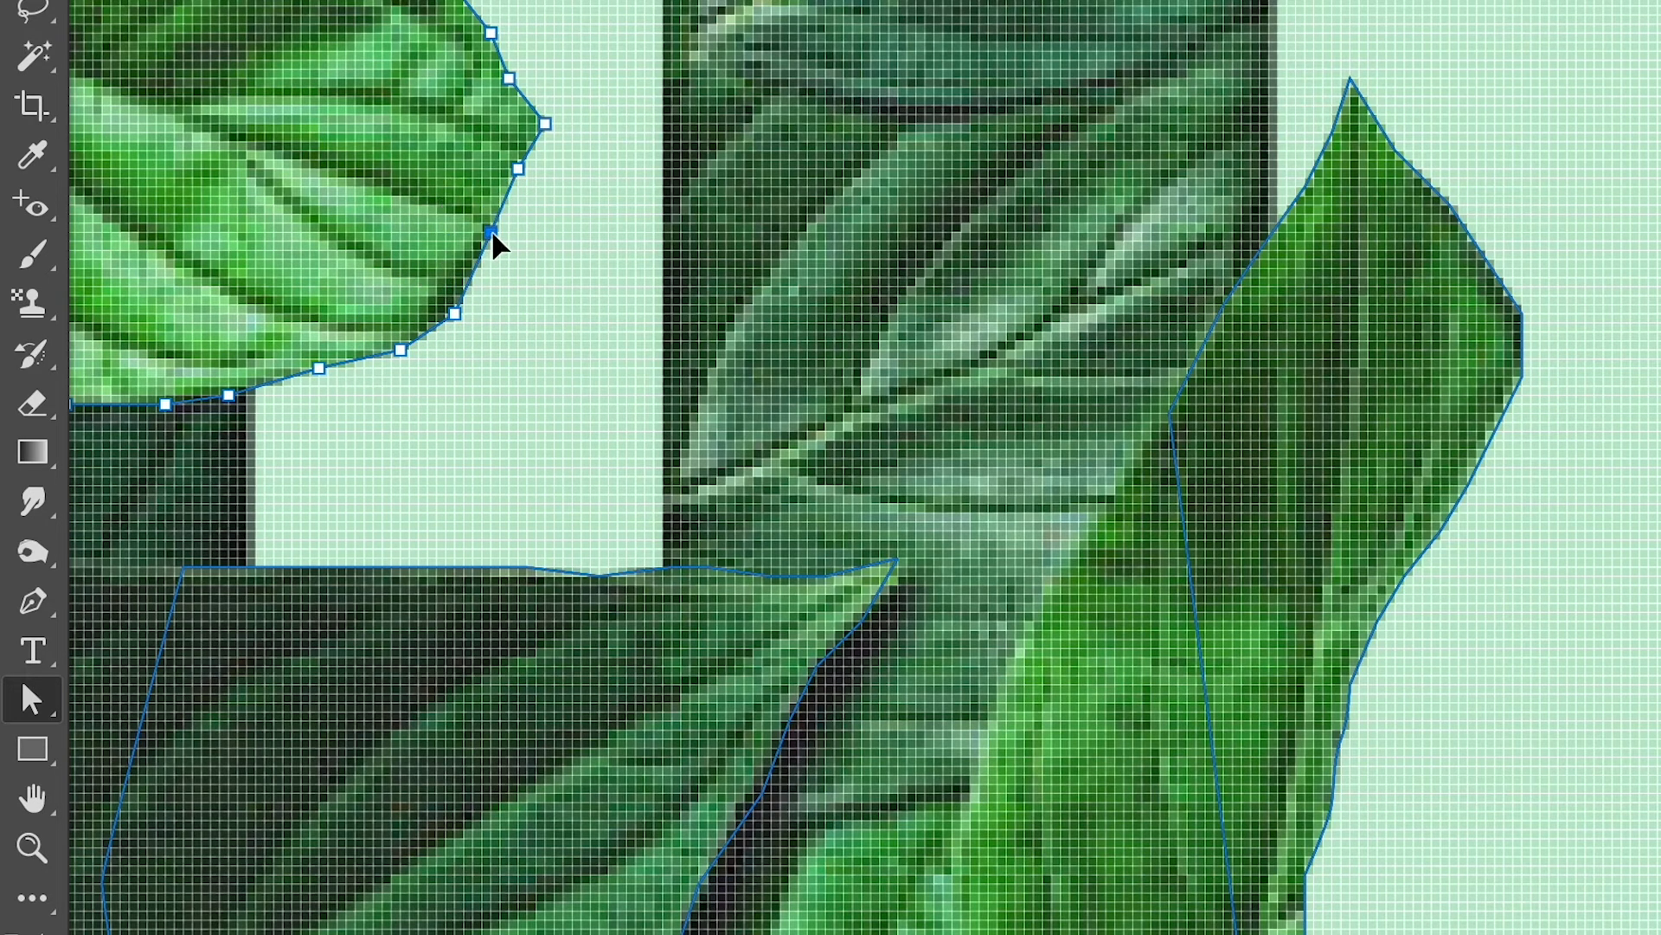
drag(519, 169, 527, 177)
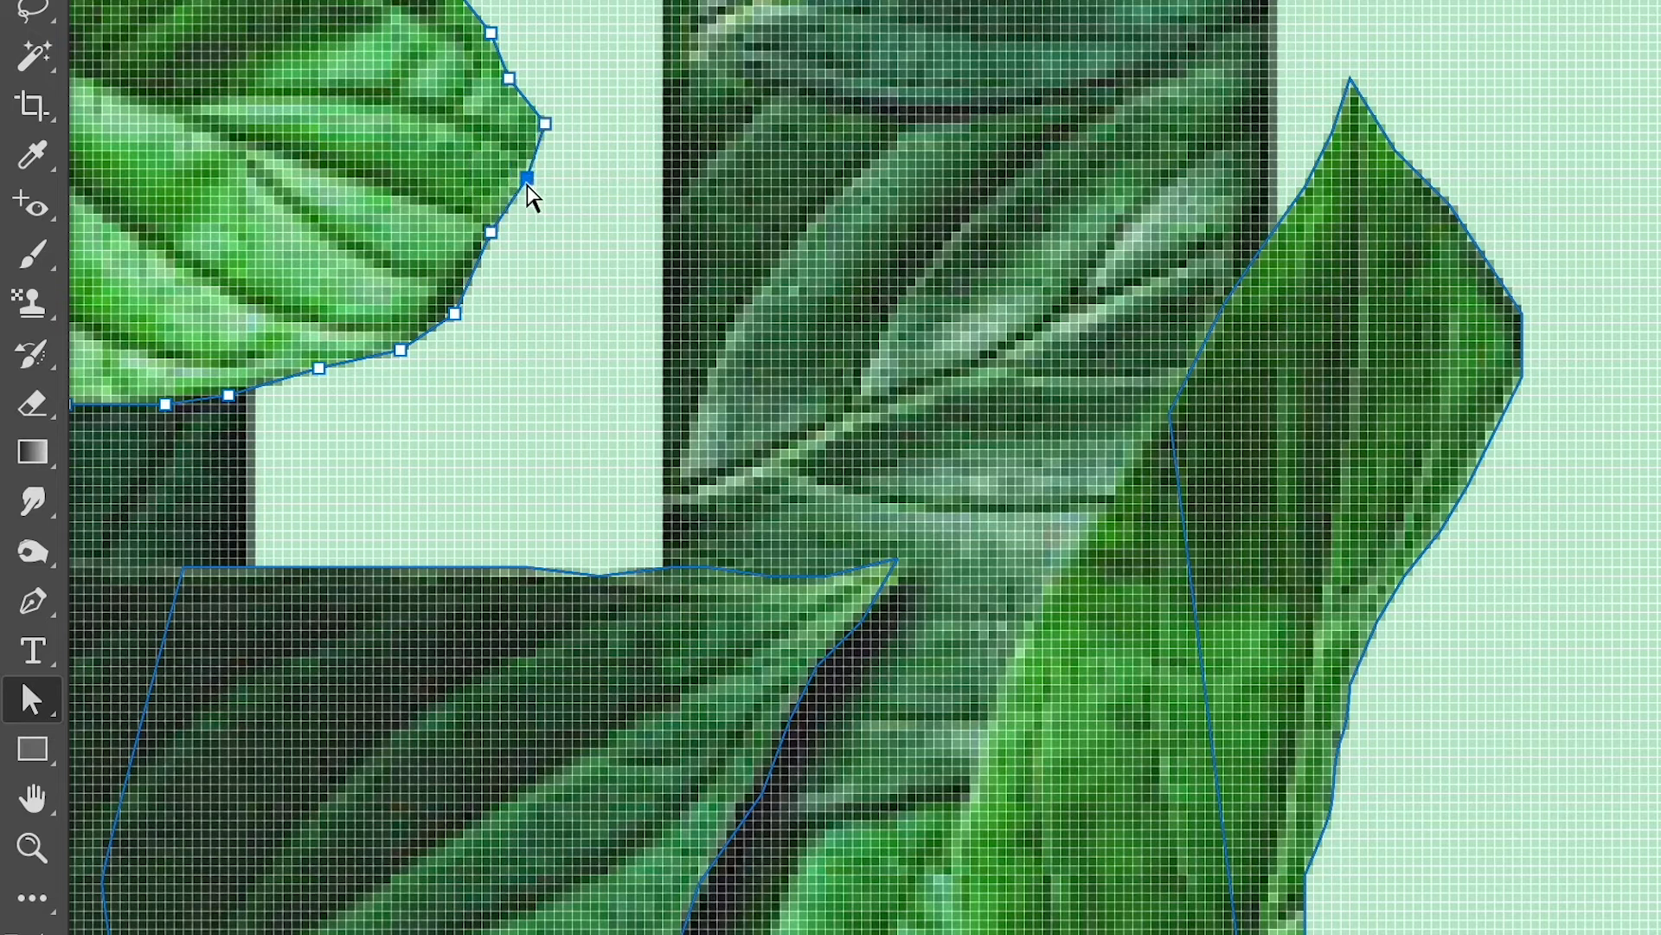
click(544, 125)
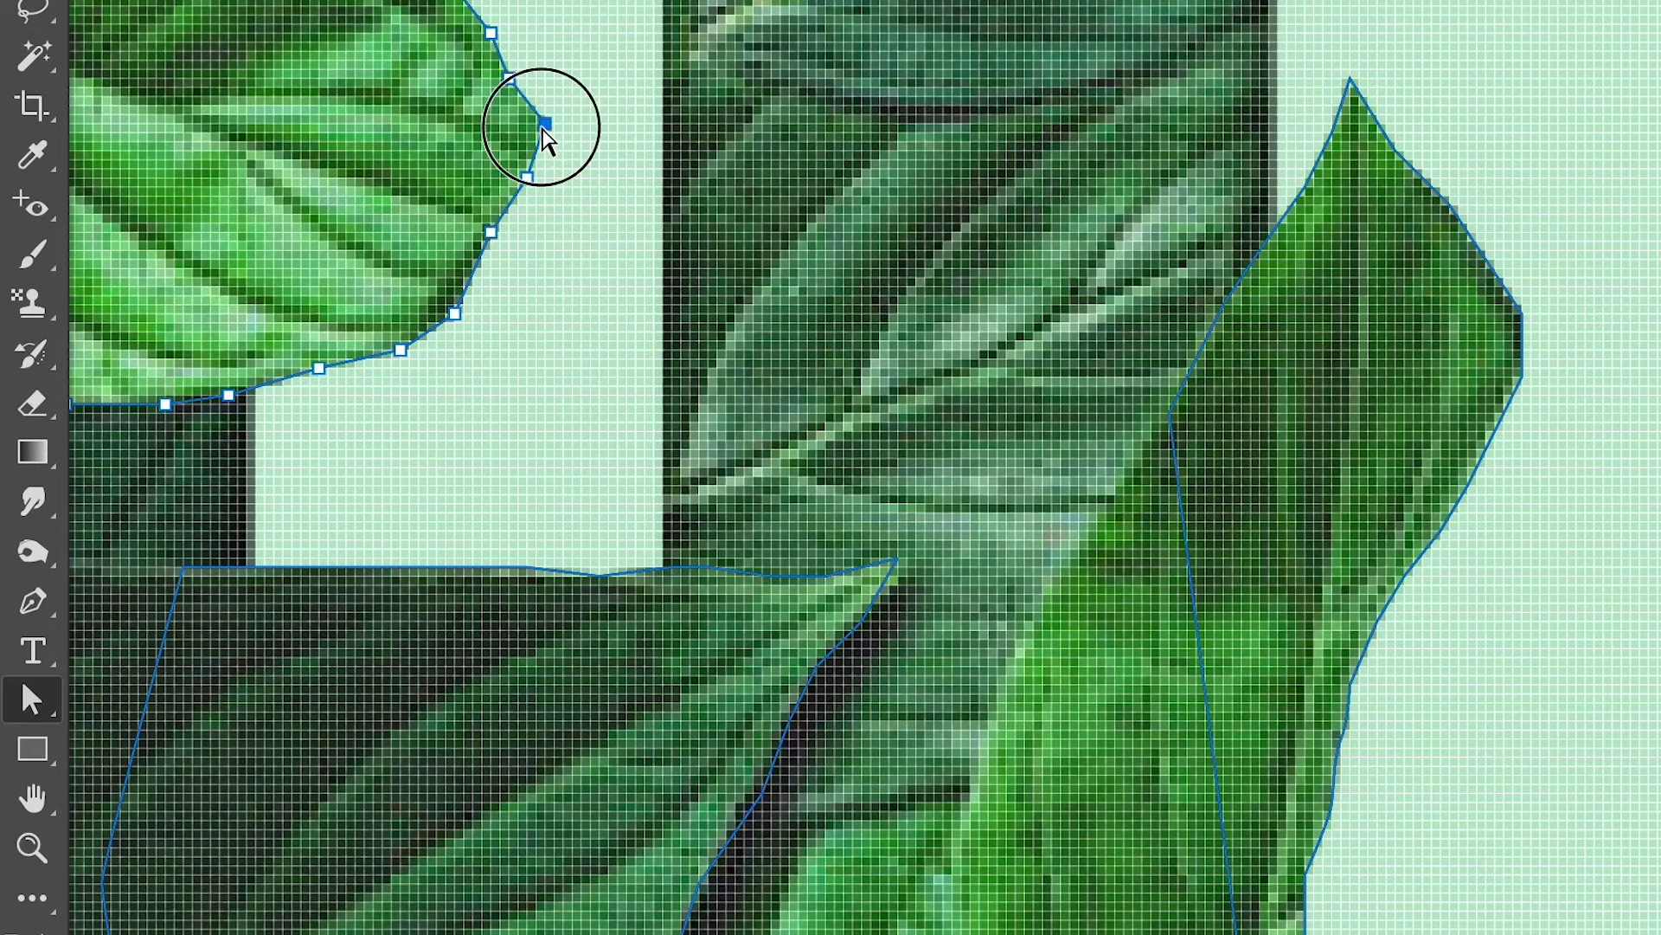
drag(510, 78, 519, 69)
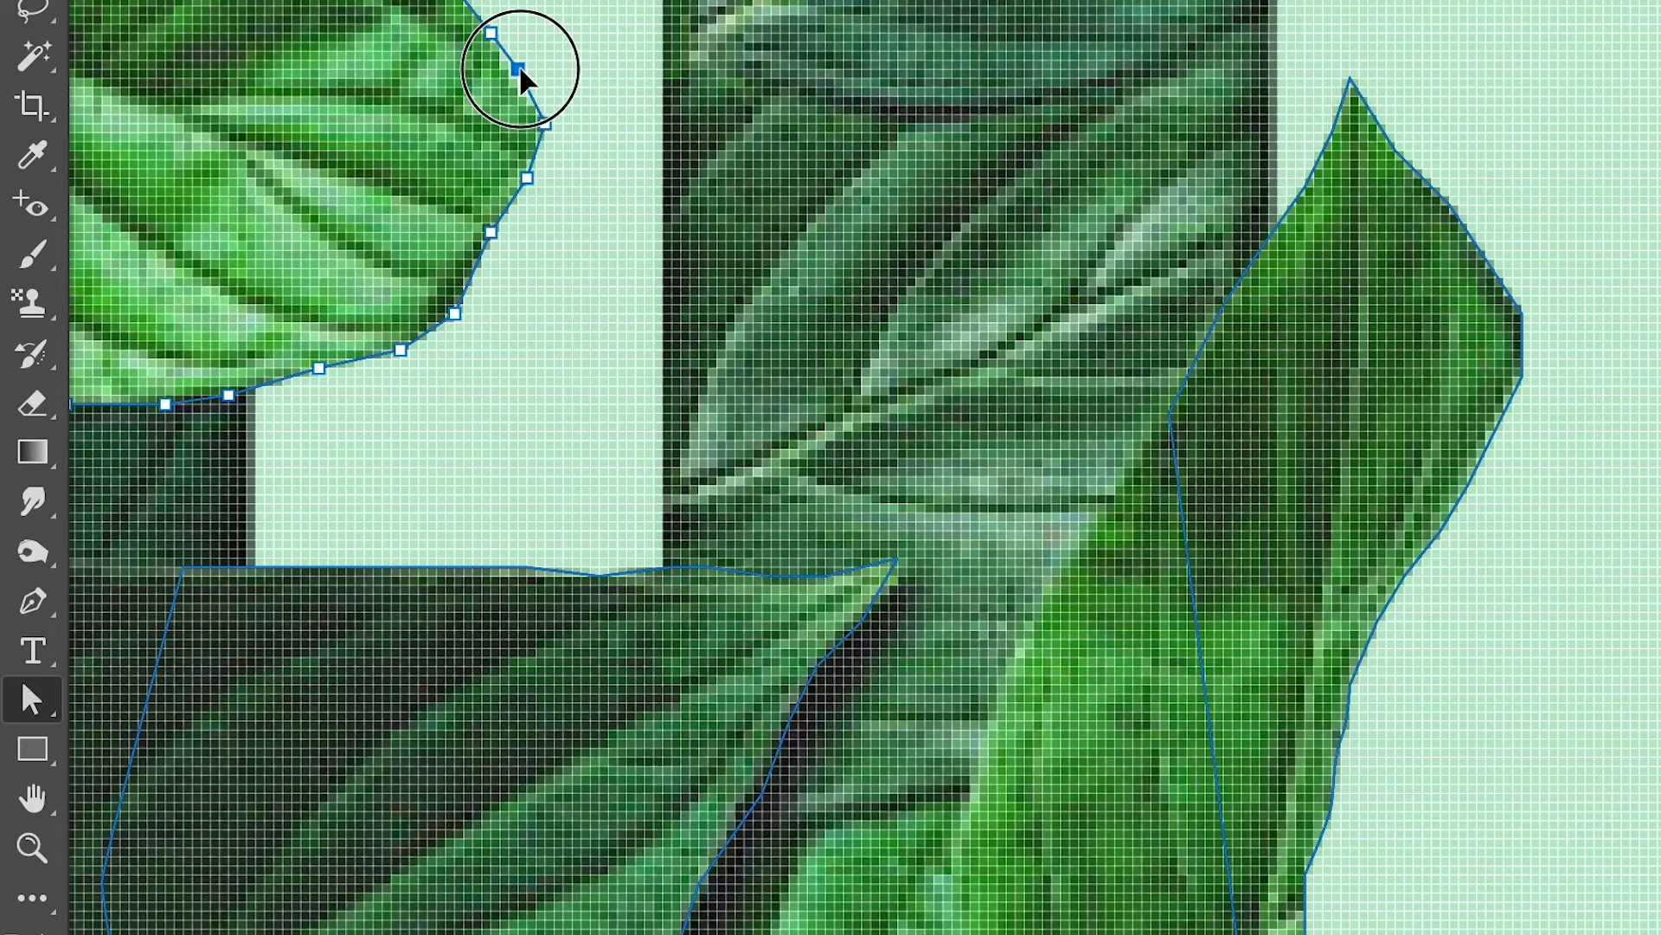
click(469, 4)
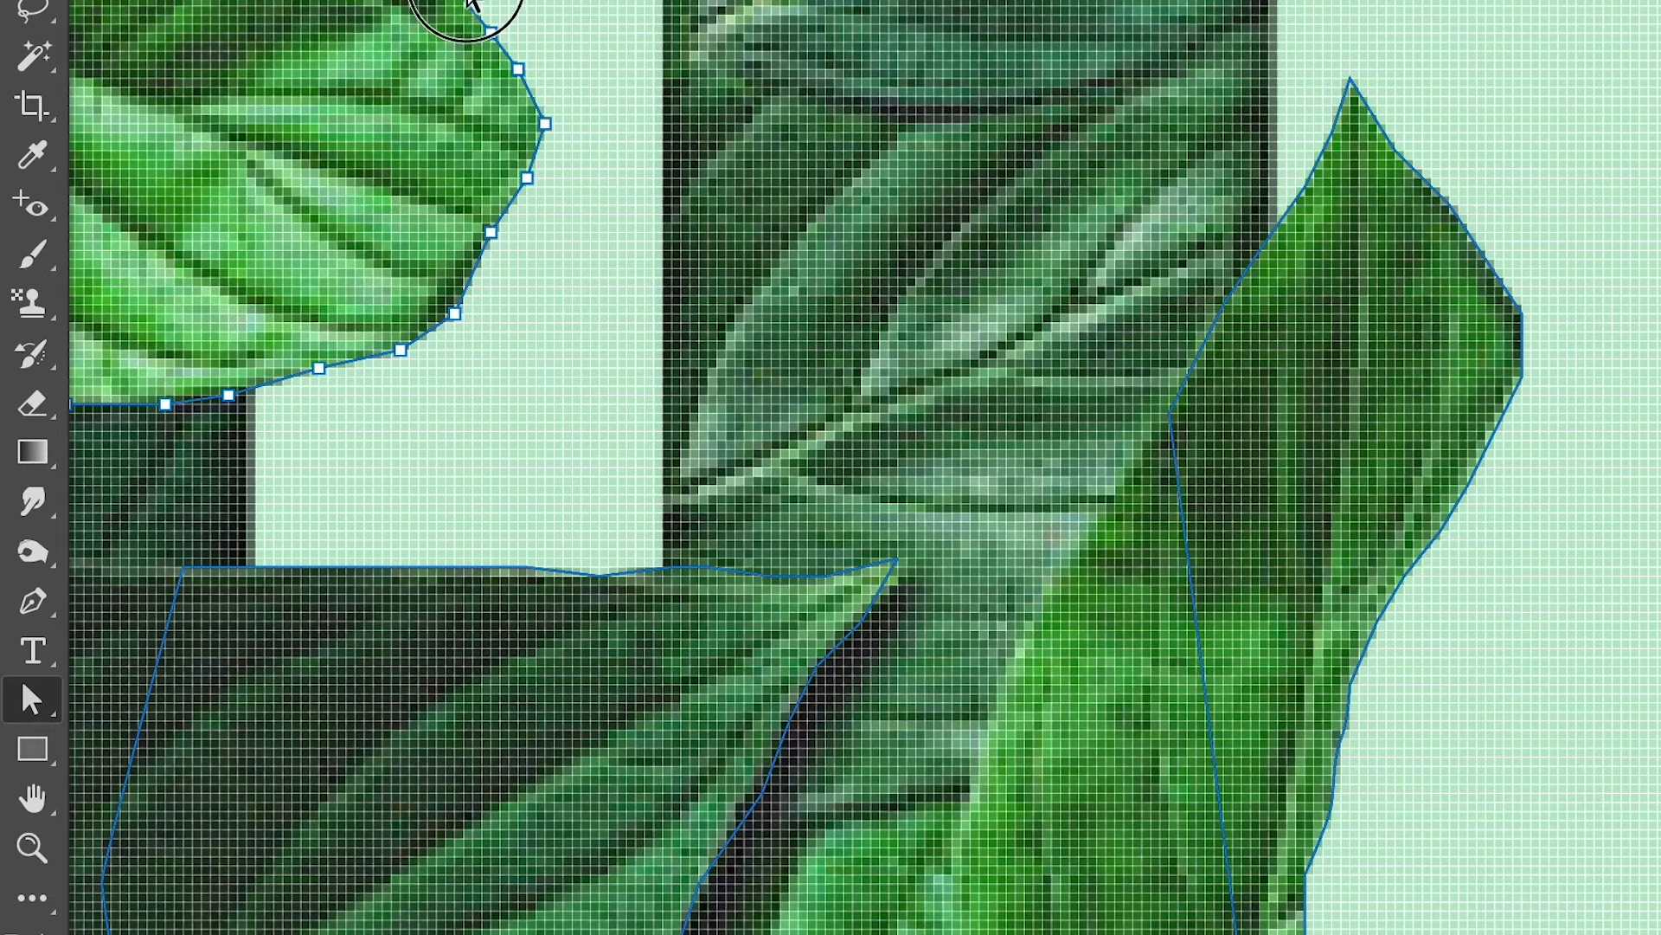
click(463, 303)
click(320, 371)
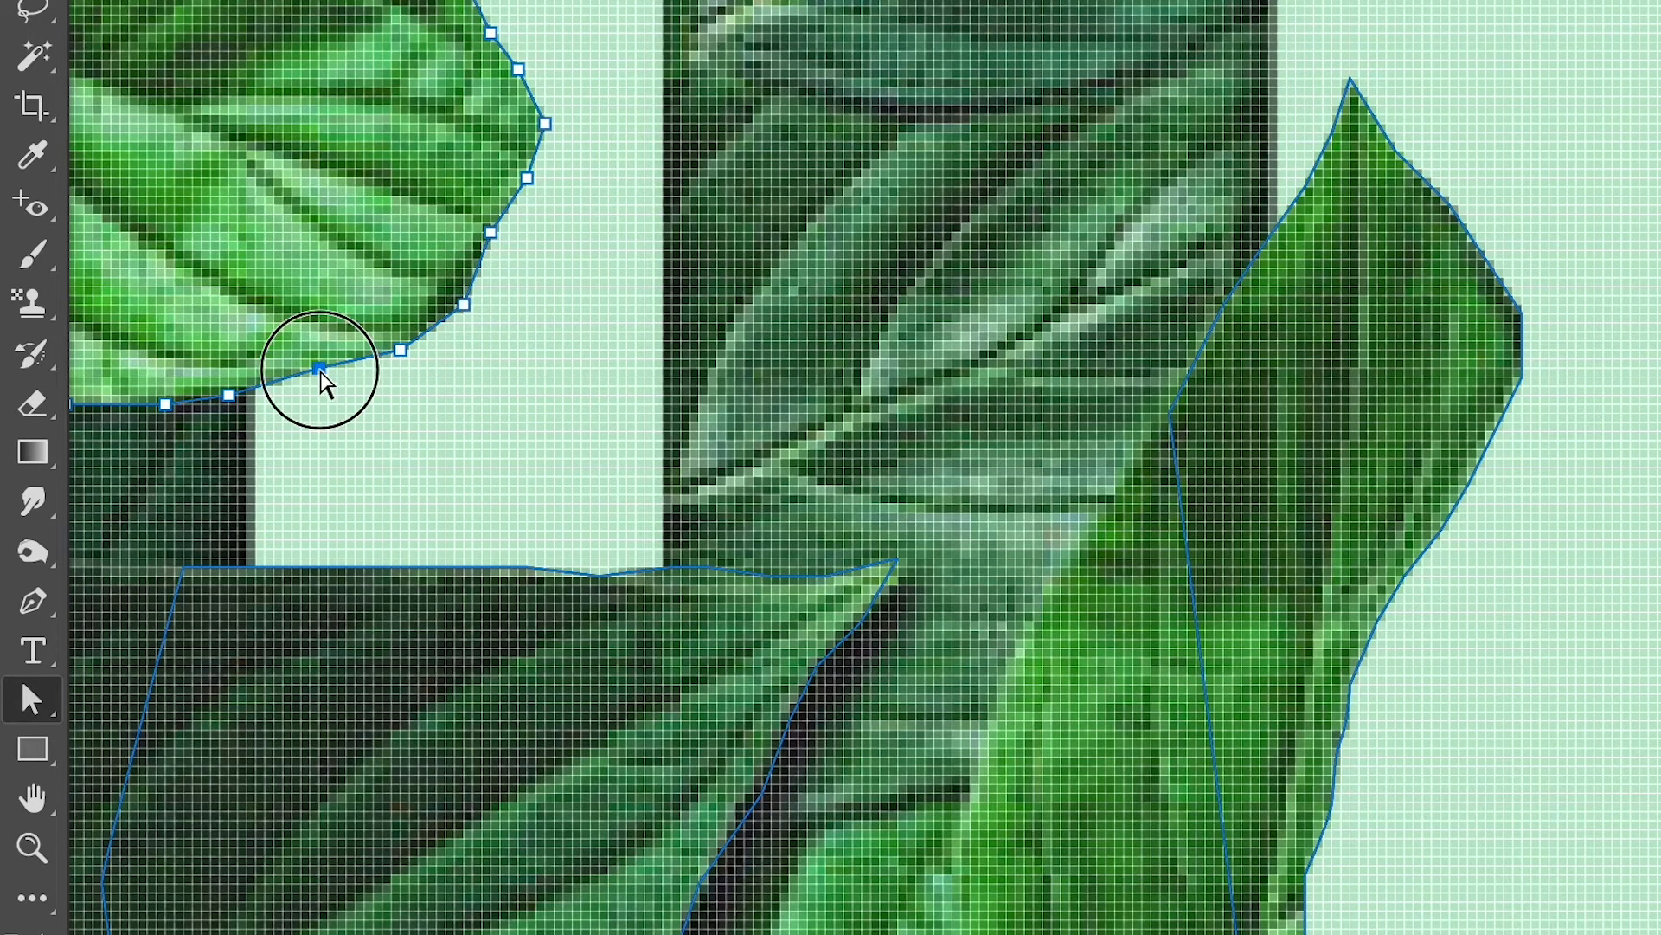
- Adjust the anchor points along the upper edge and tip of the dark leaf path over the top of the E
click(905, 285)
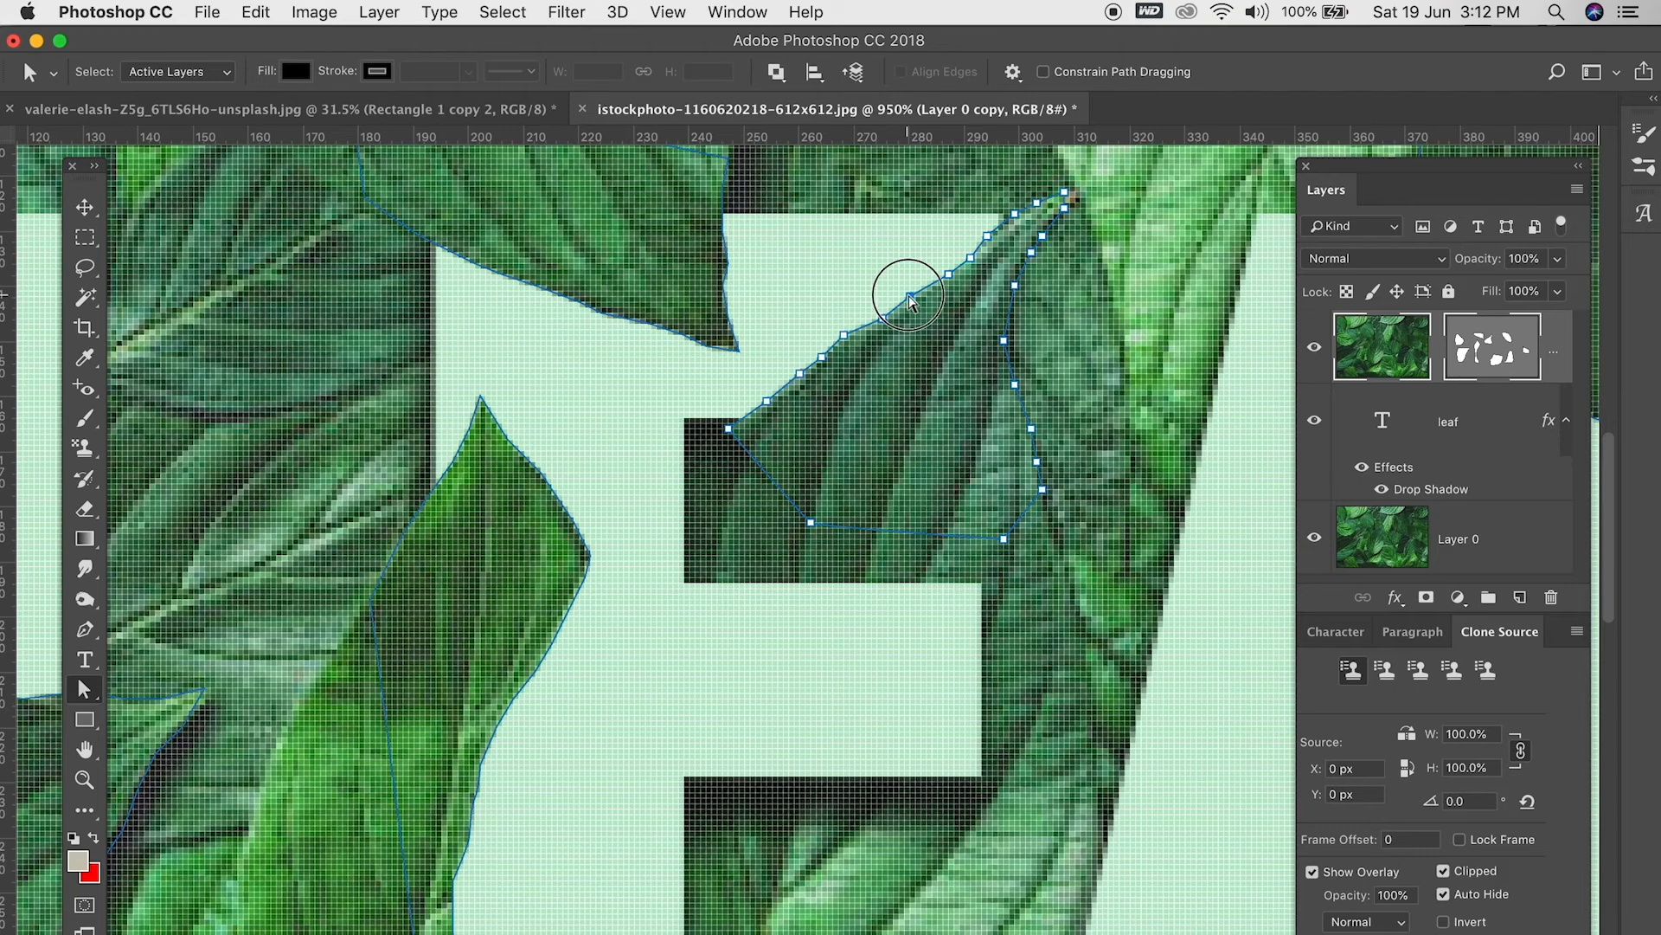
click(875, 301)
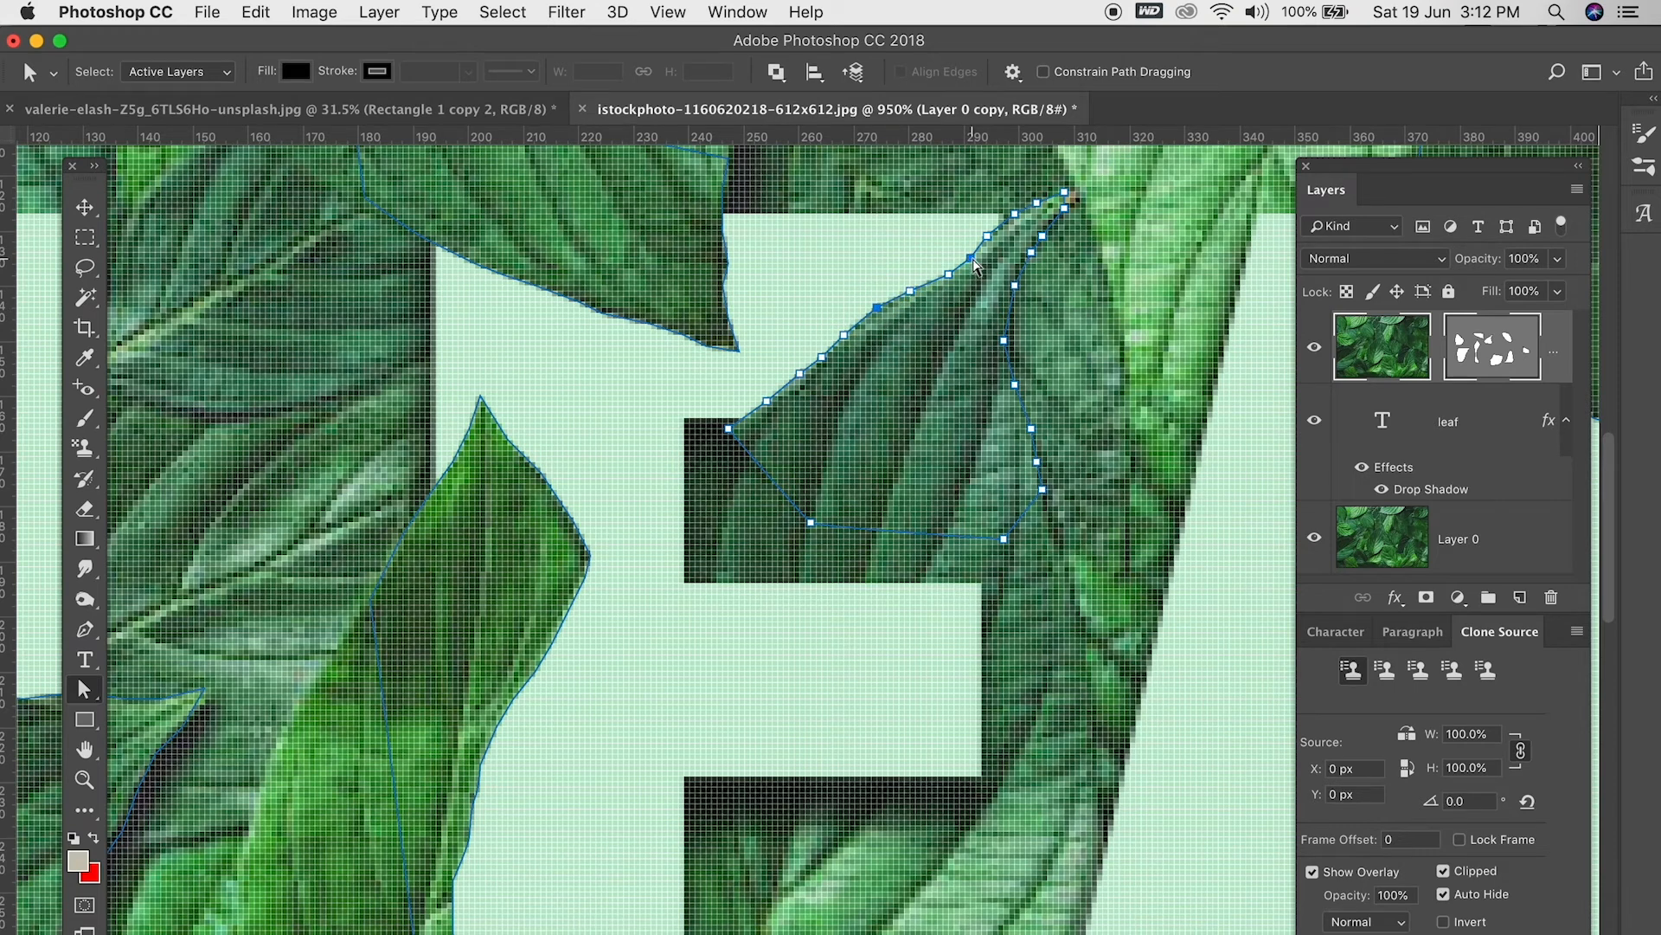
drag(1064, 193, 1074, 194)
scroll(978, 575, down, 4)
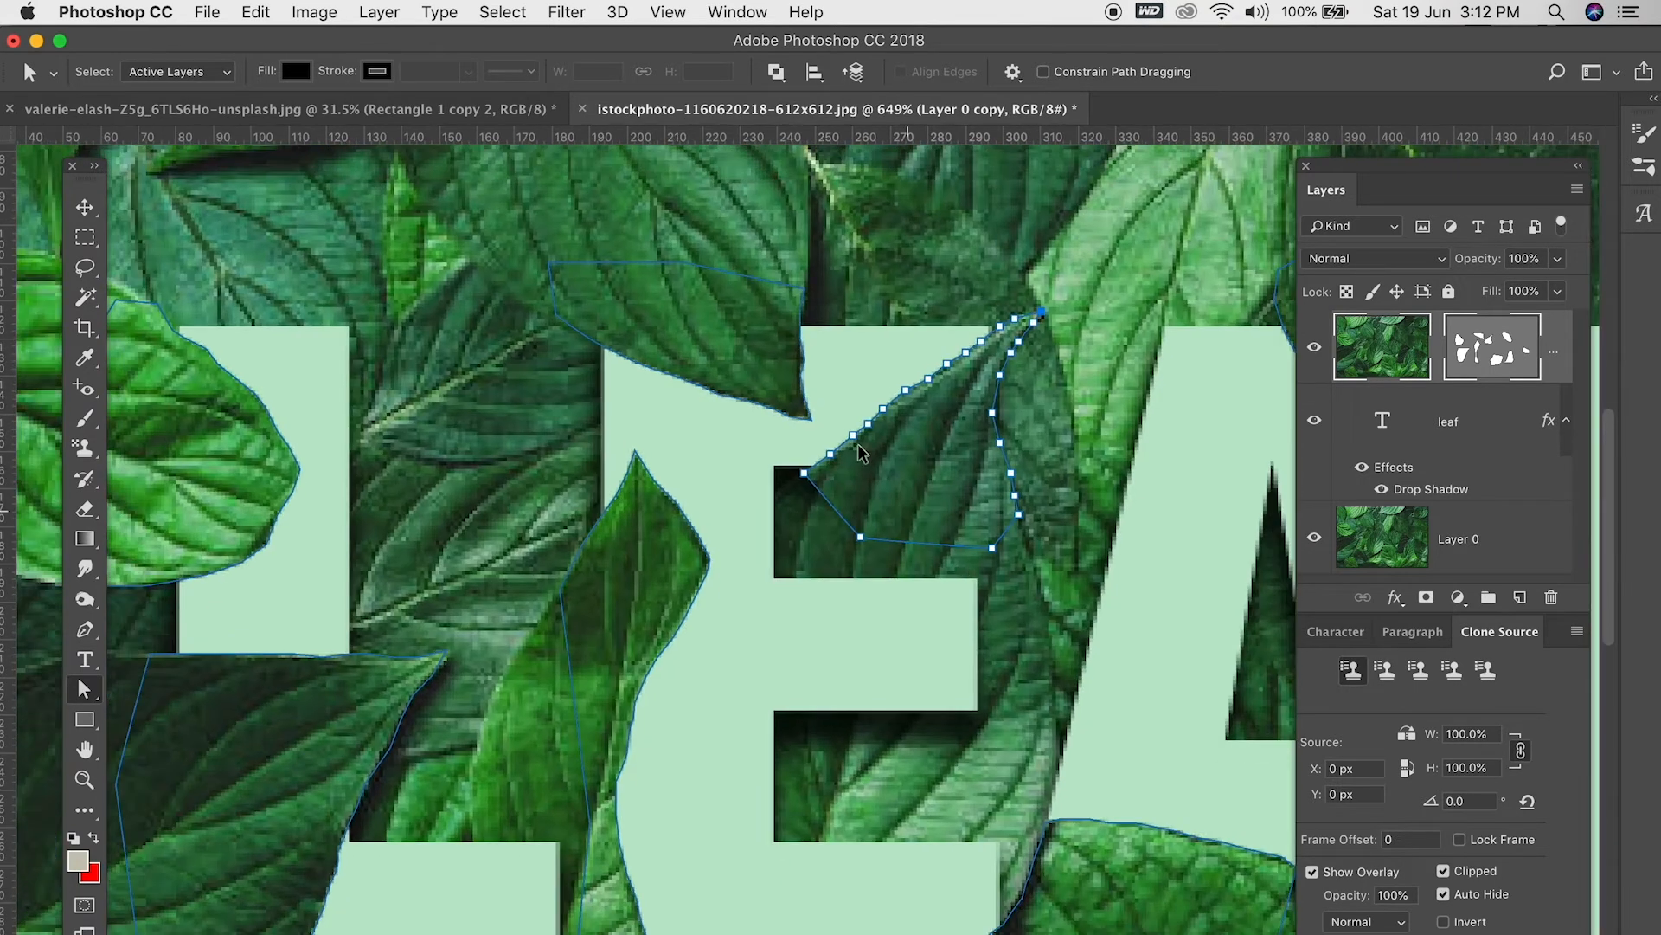
- Select the leaf text layer to hide the mask outlines and review the whole LEAF composition in full-screen view
scroll(765, 467, down, 5)
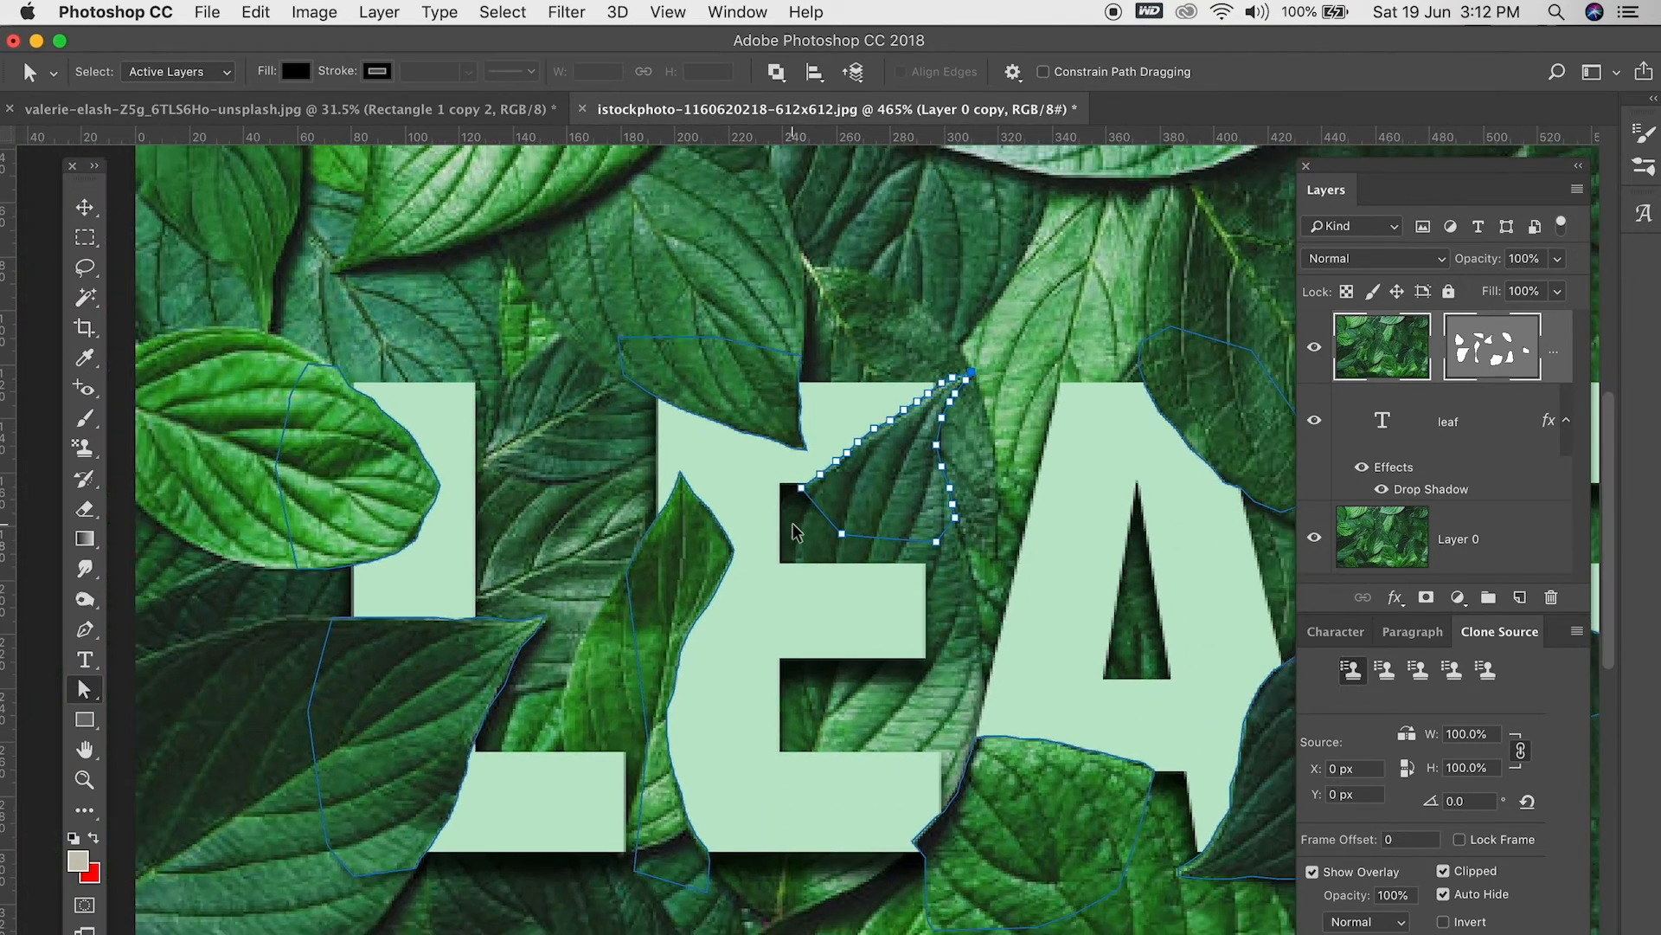
scroll(796, 531, down, 1)
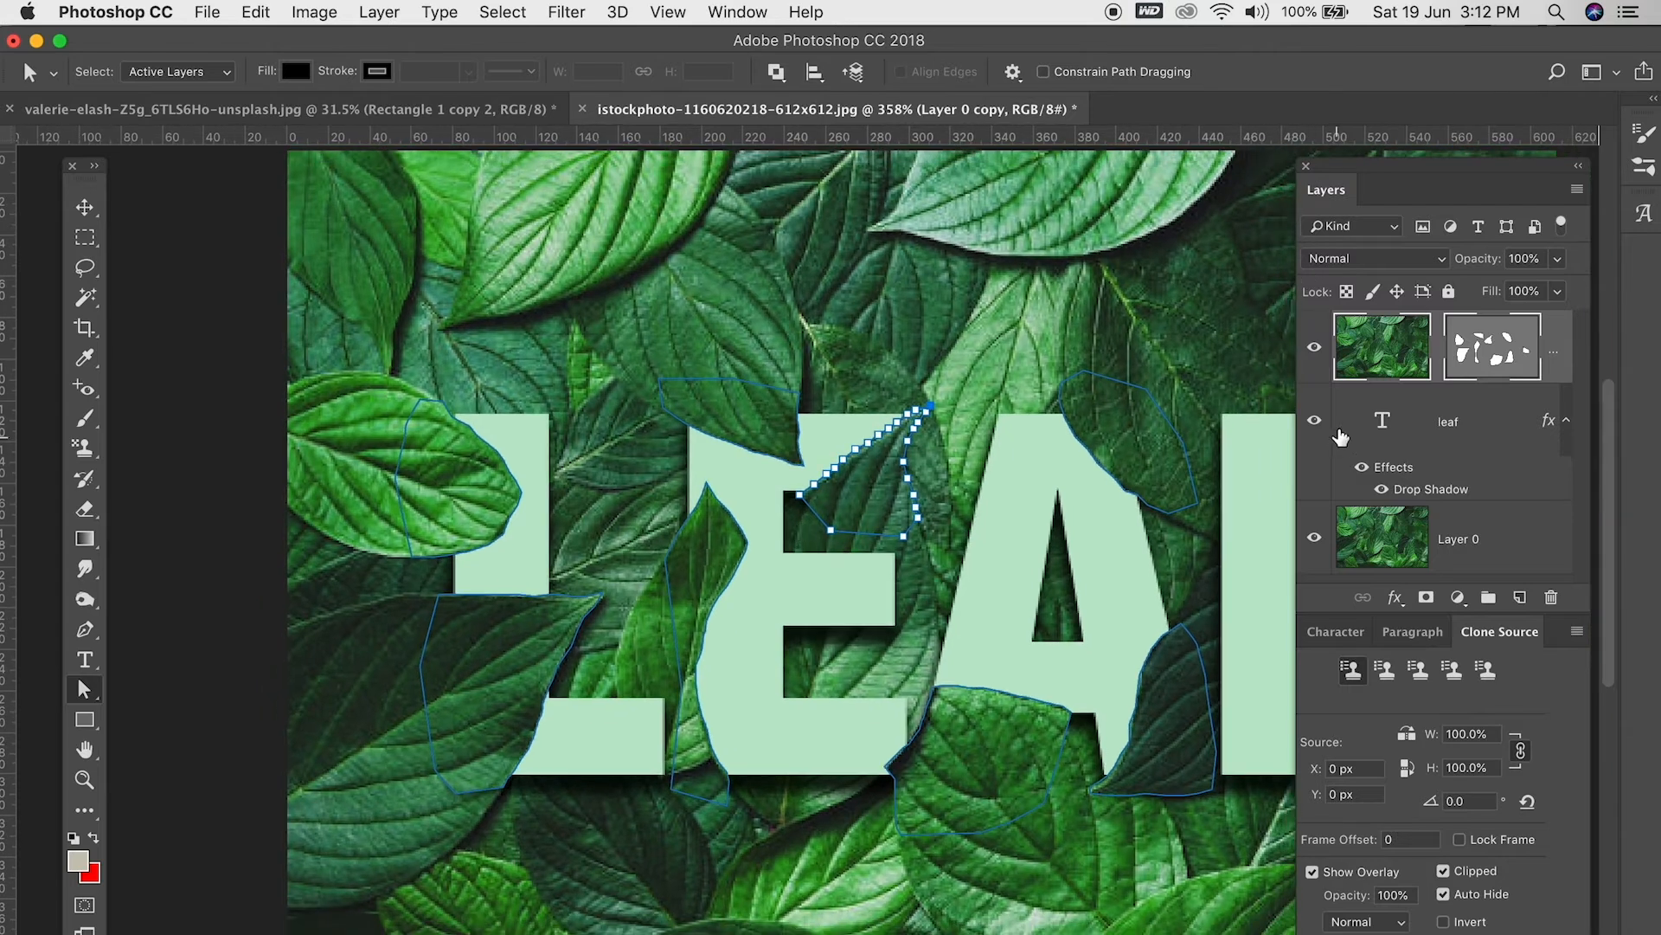
click(1519, 420)
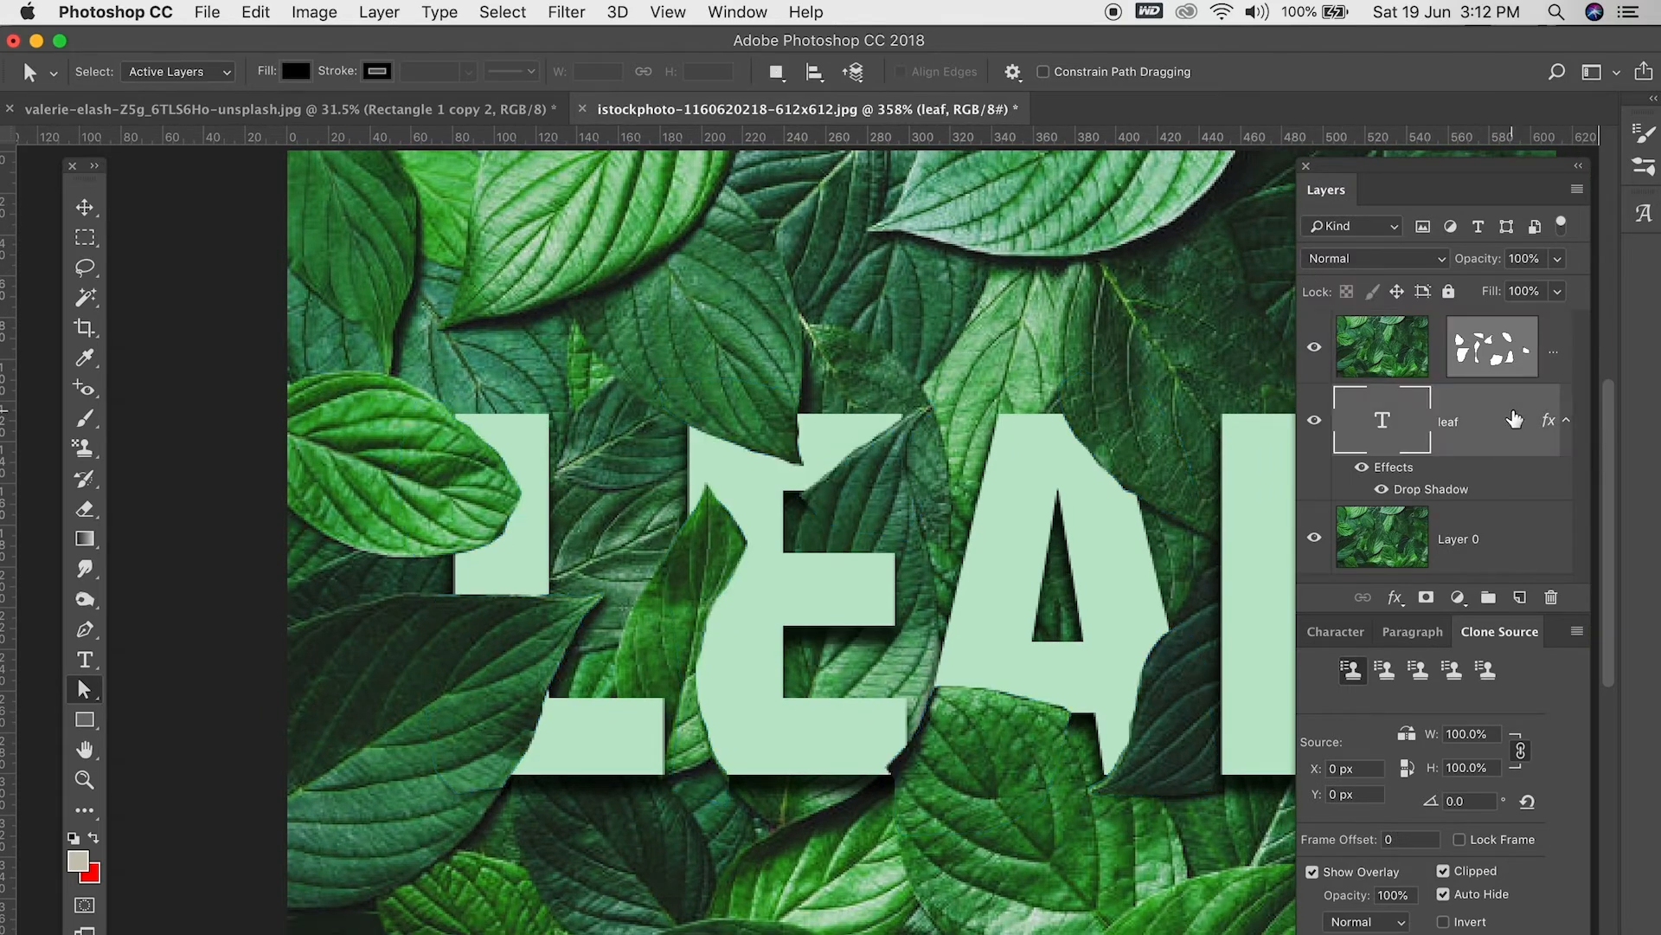
scroll(948, 523, down, 2)
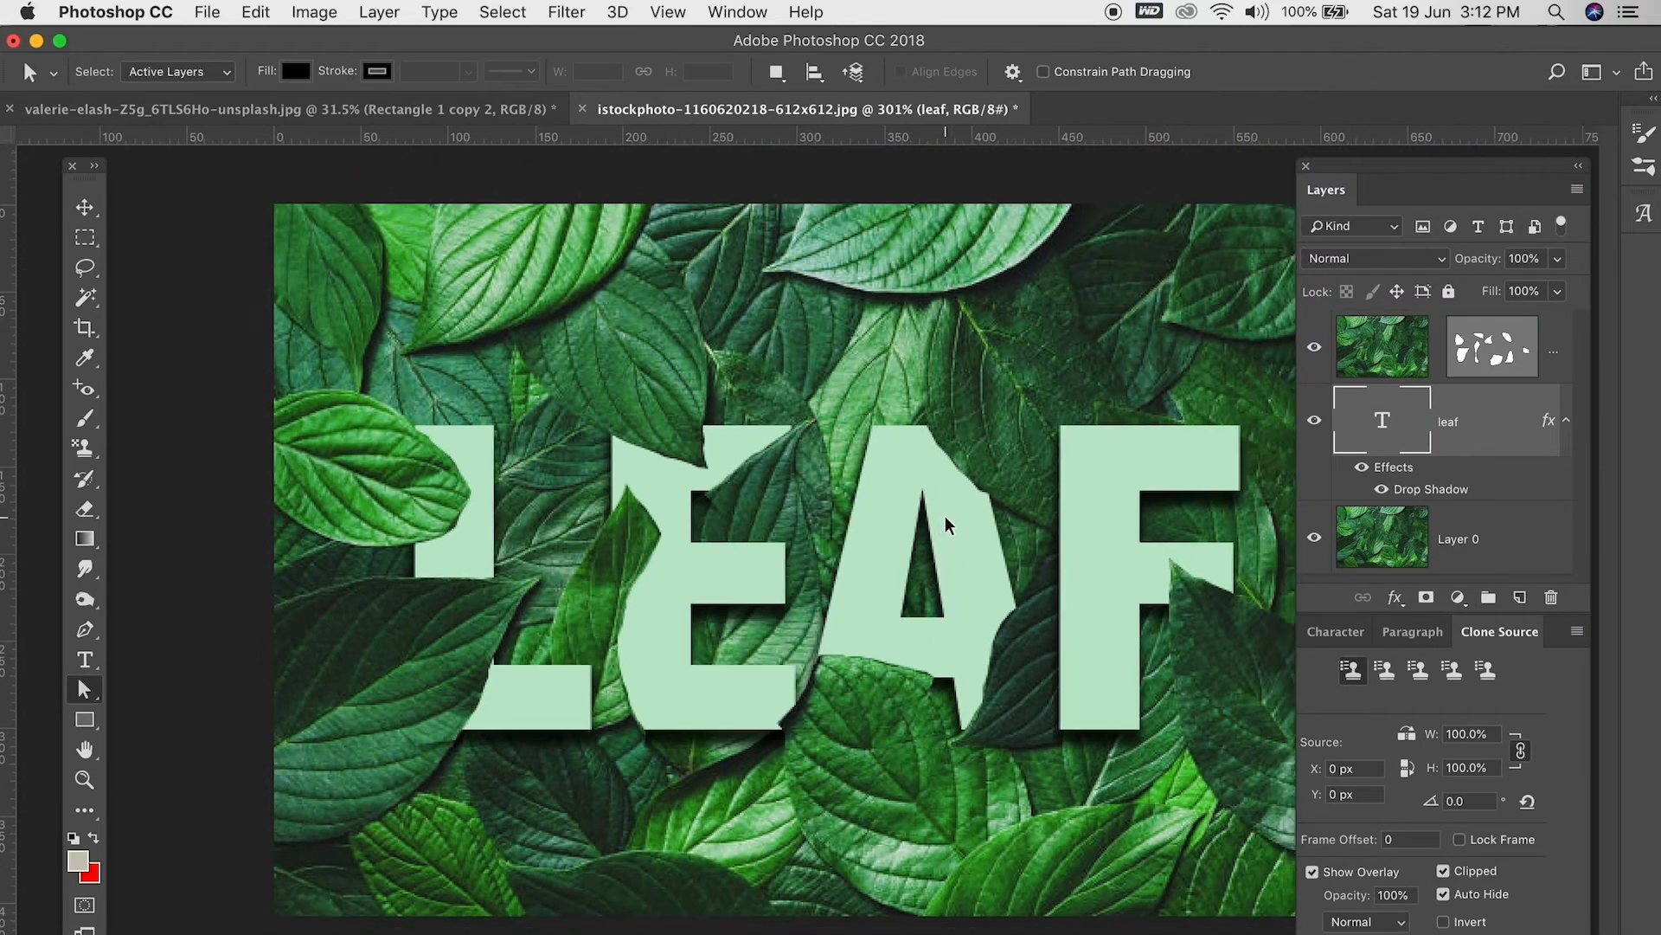
key(f)
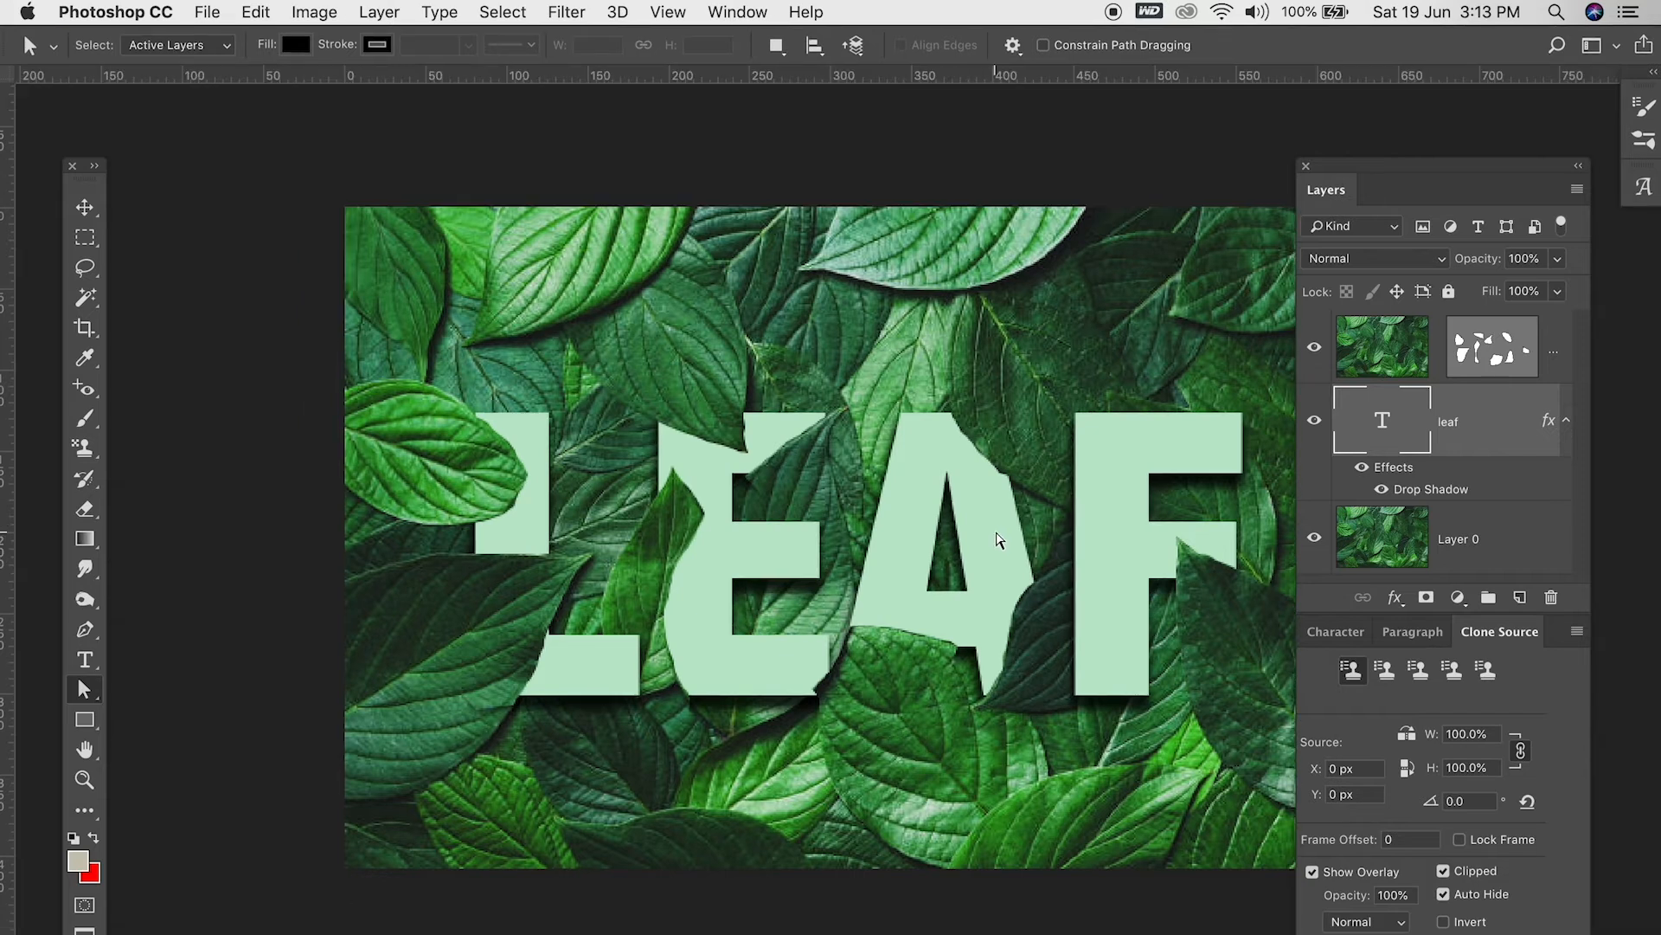
key(f)
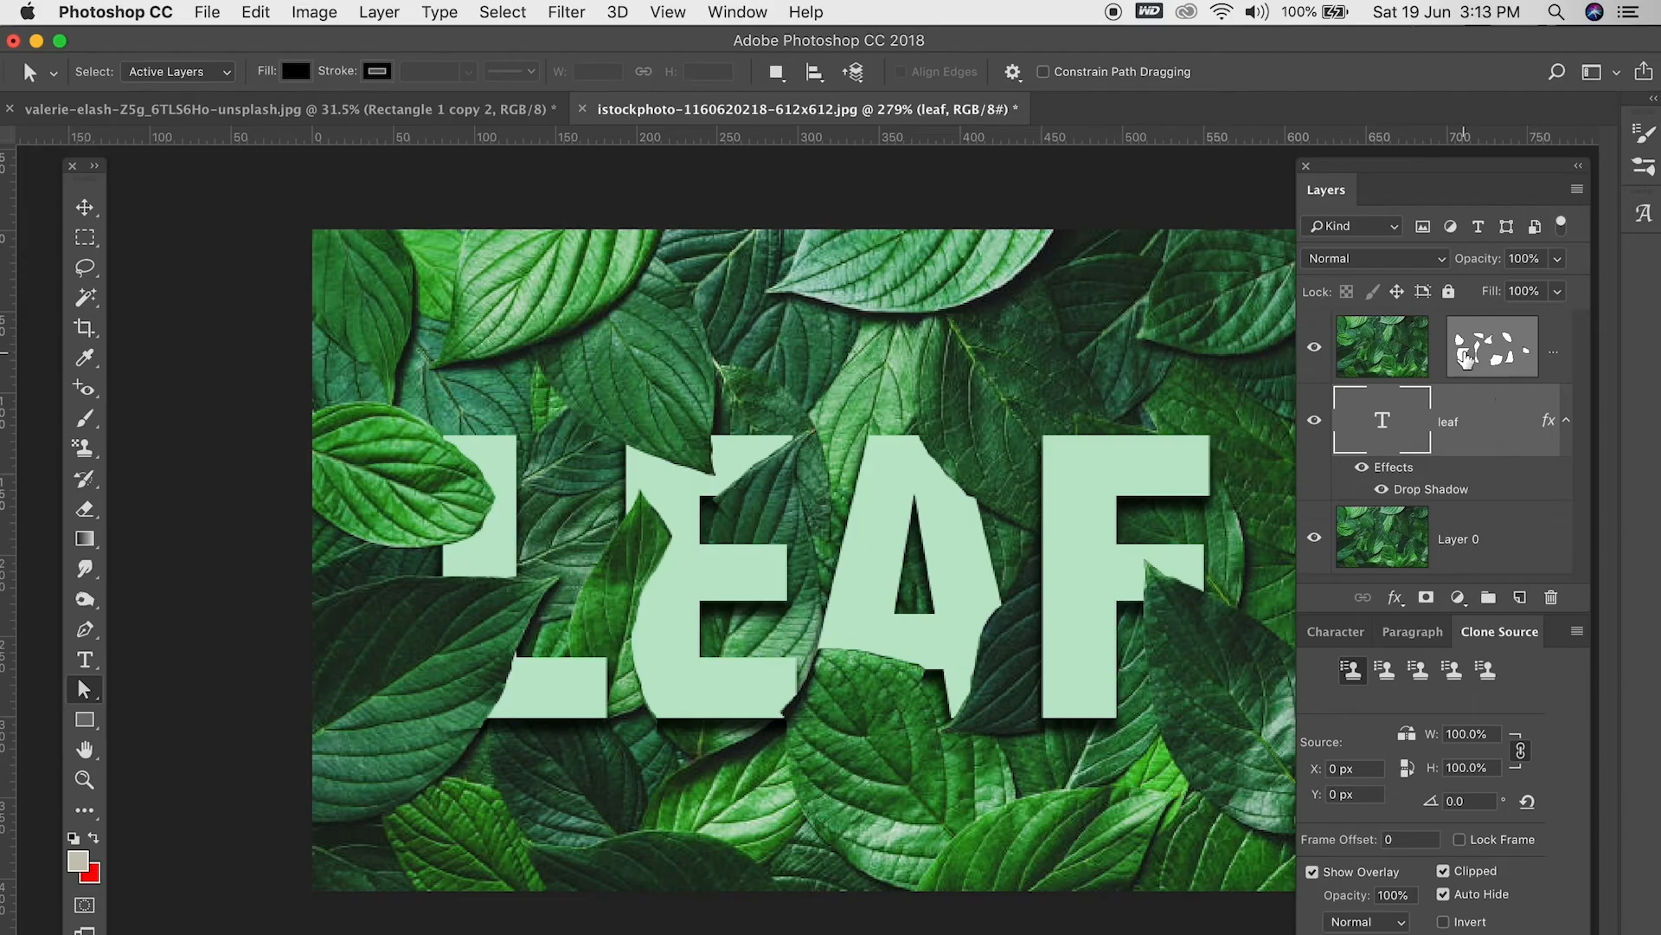
- Add a layer mask to Layer 0 copy and brush over the leaves on the L with black and white
click(1466, 357)
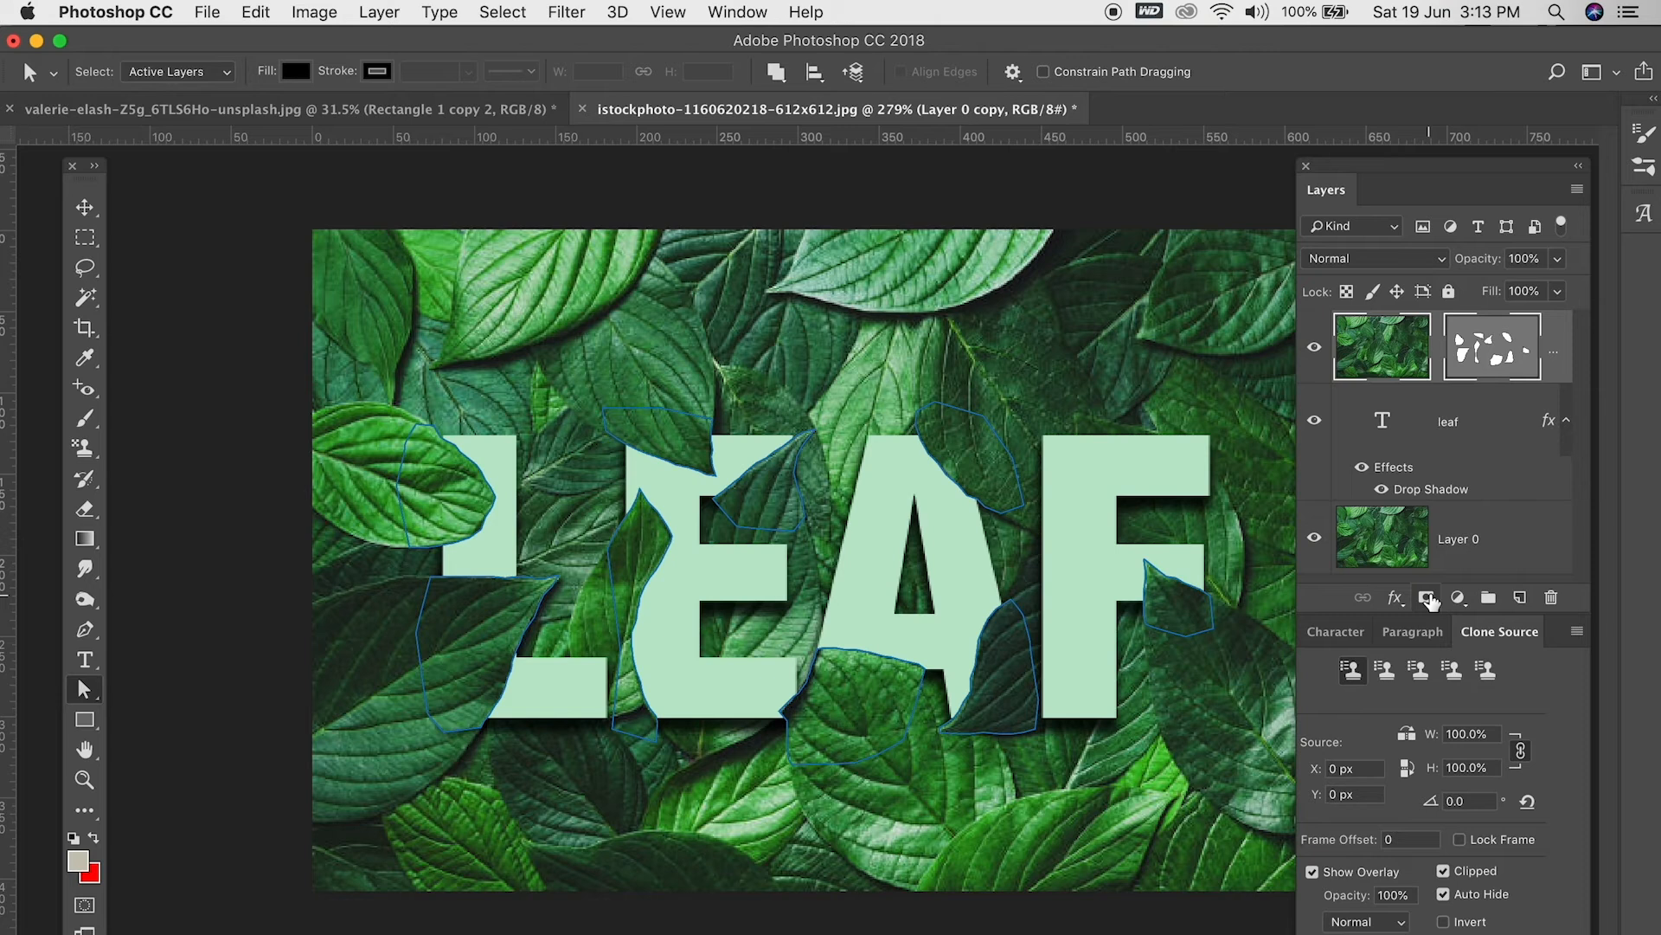
click(1428, 598)
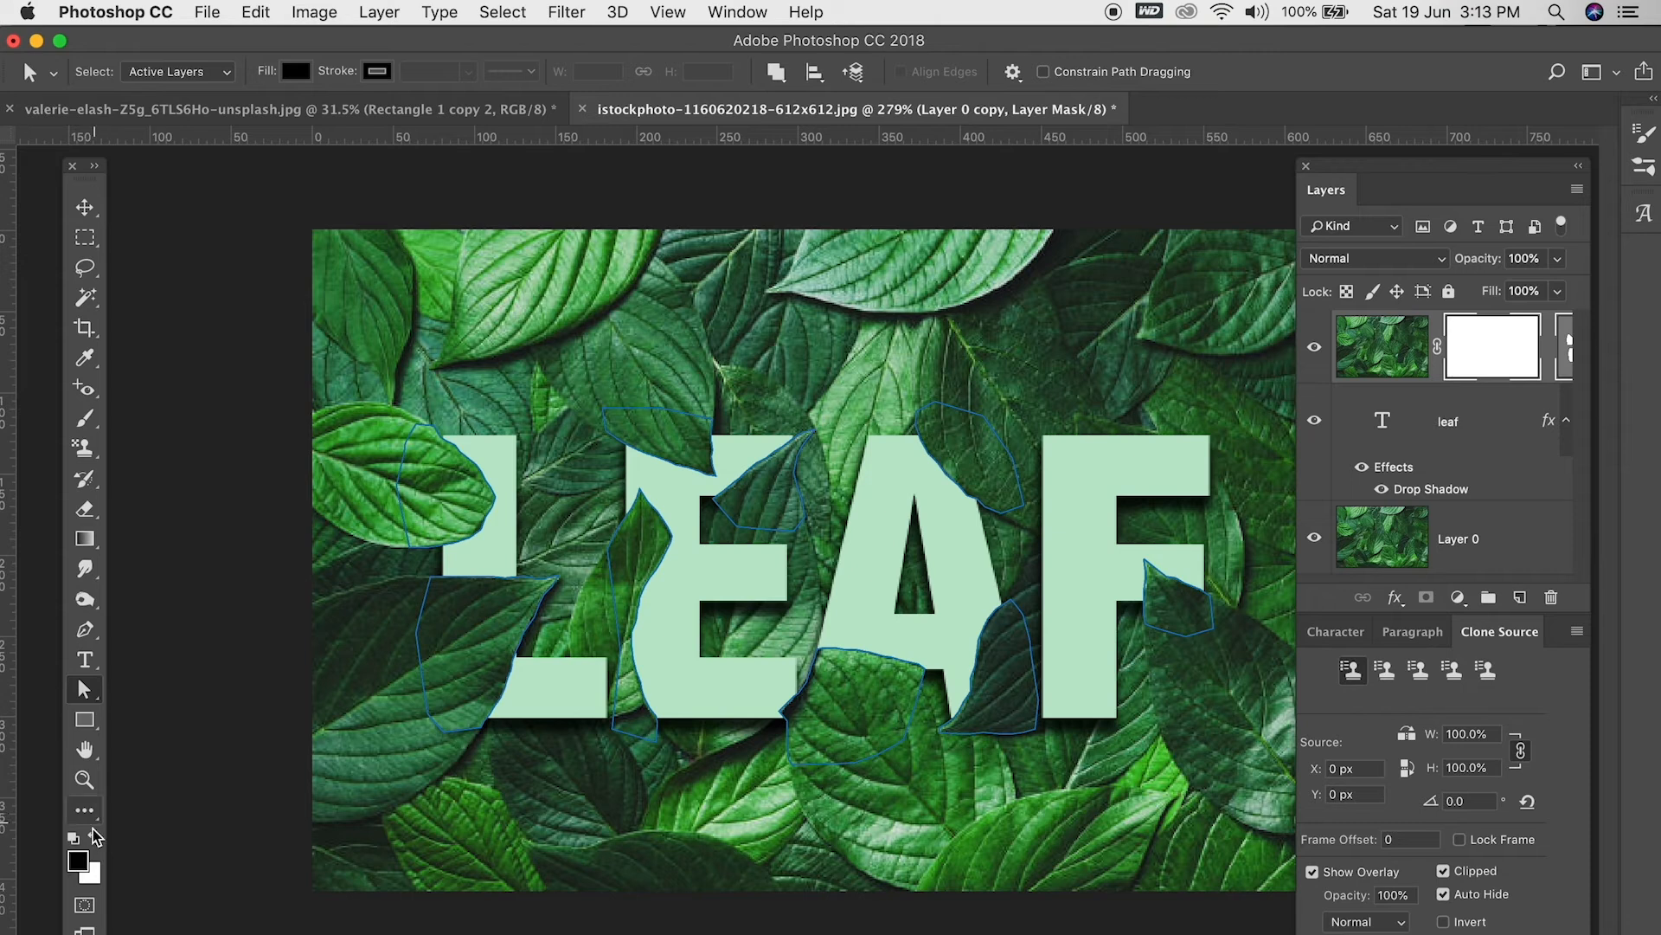
click(85, 418)
mouse_move(520, 470)
mouse_down()
mouse_move(485, 502)
mouse_move(510, 441)
mouse_move(494, 623)
mouse_move(464, 630)
mouse_move(457, 684)
mouse_up()
click(94, 837)
mouse_move(554, 755)
mouse_down()
mouse_move(484, 703)
mouse_move(548, 630)
mouse_move(502, 664)
mouse_move(437, 639)
mouse_move(465, 636)
mouse_move(487, 505)
mouse_up()
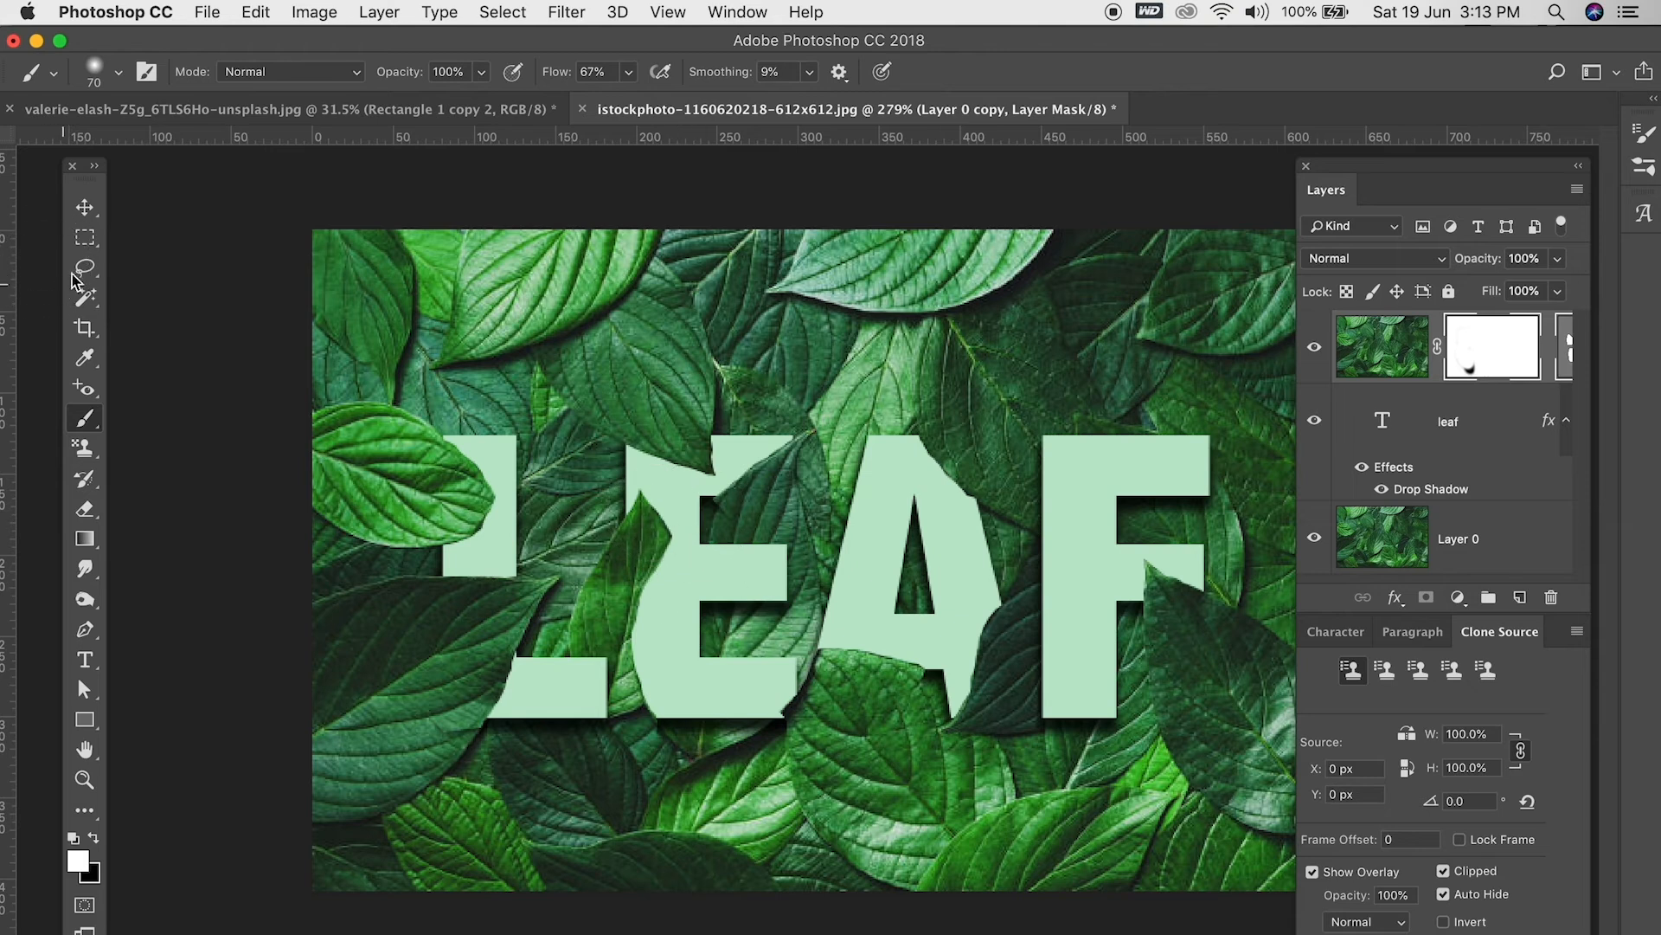
- Switch the painting colour to black, increase the brush hardness and reduce the brush size to 25 px
click(94, 837)
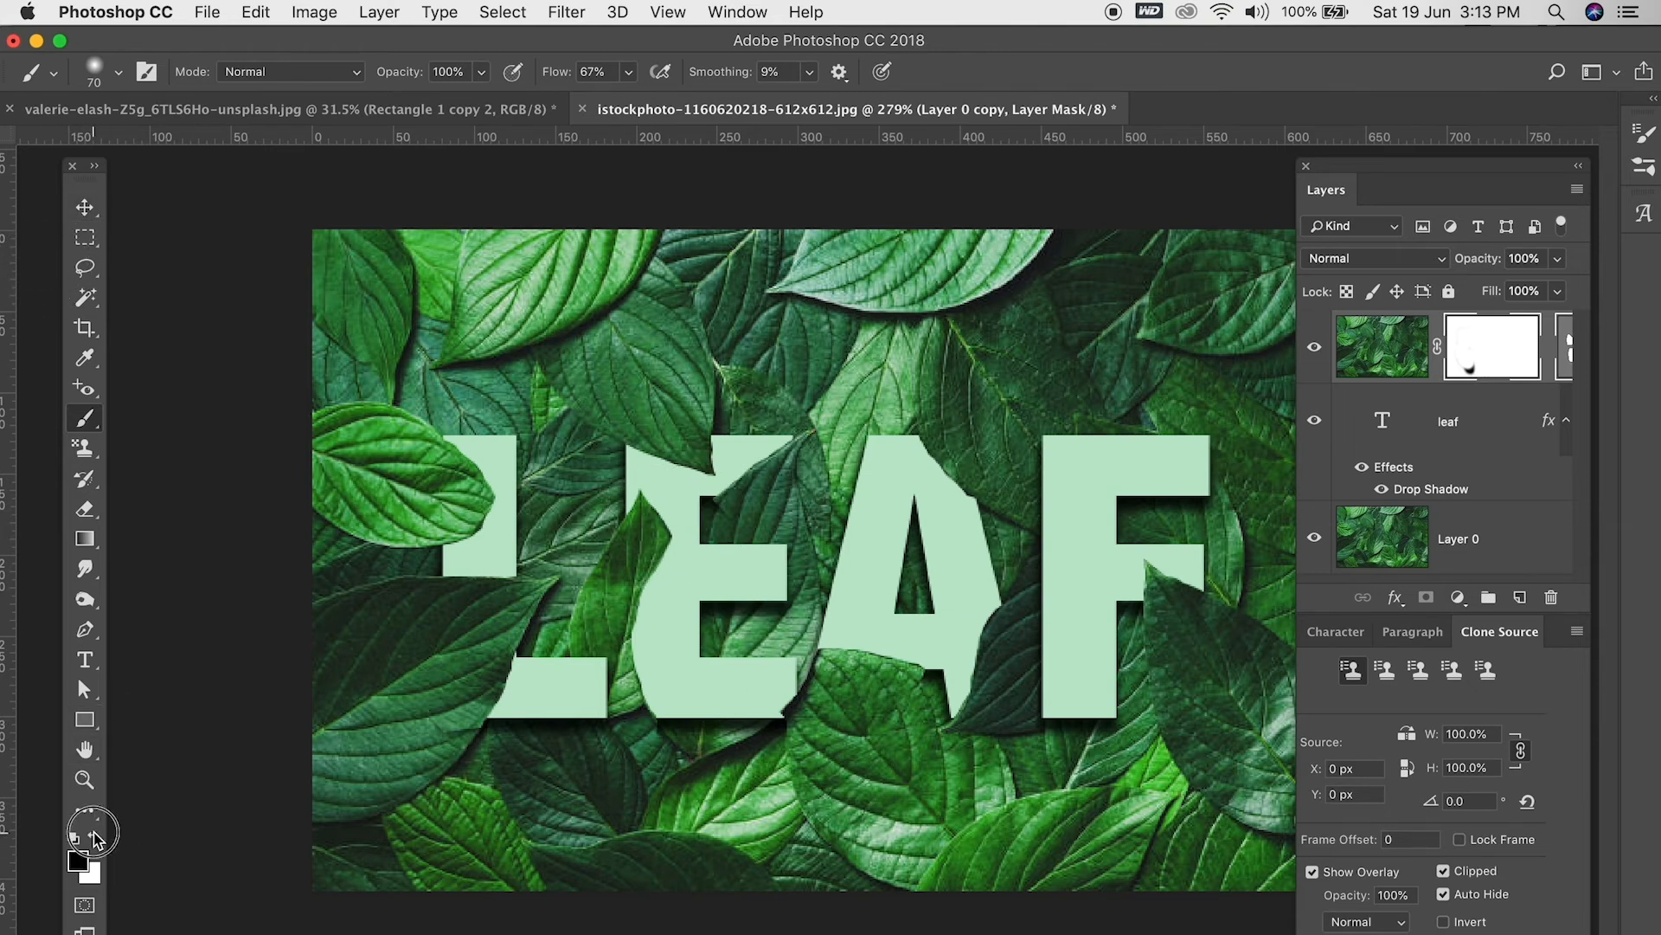
click(115, 77)
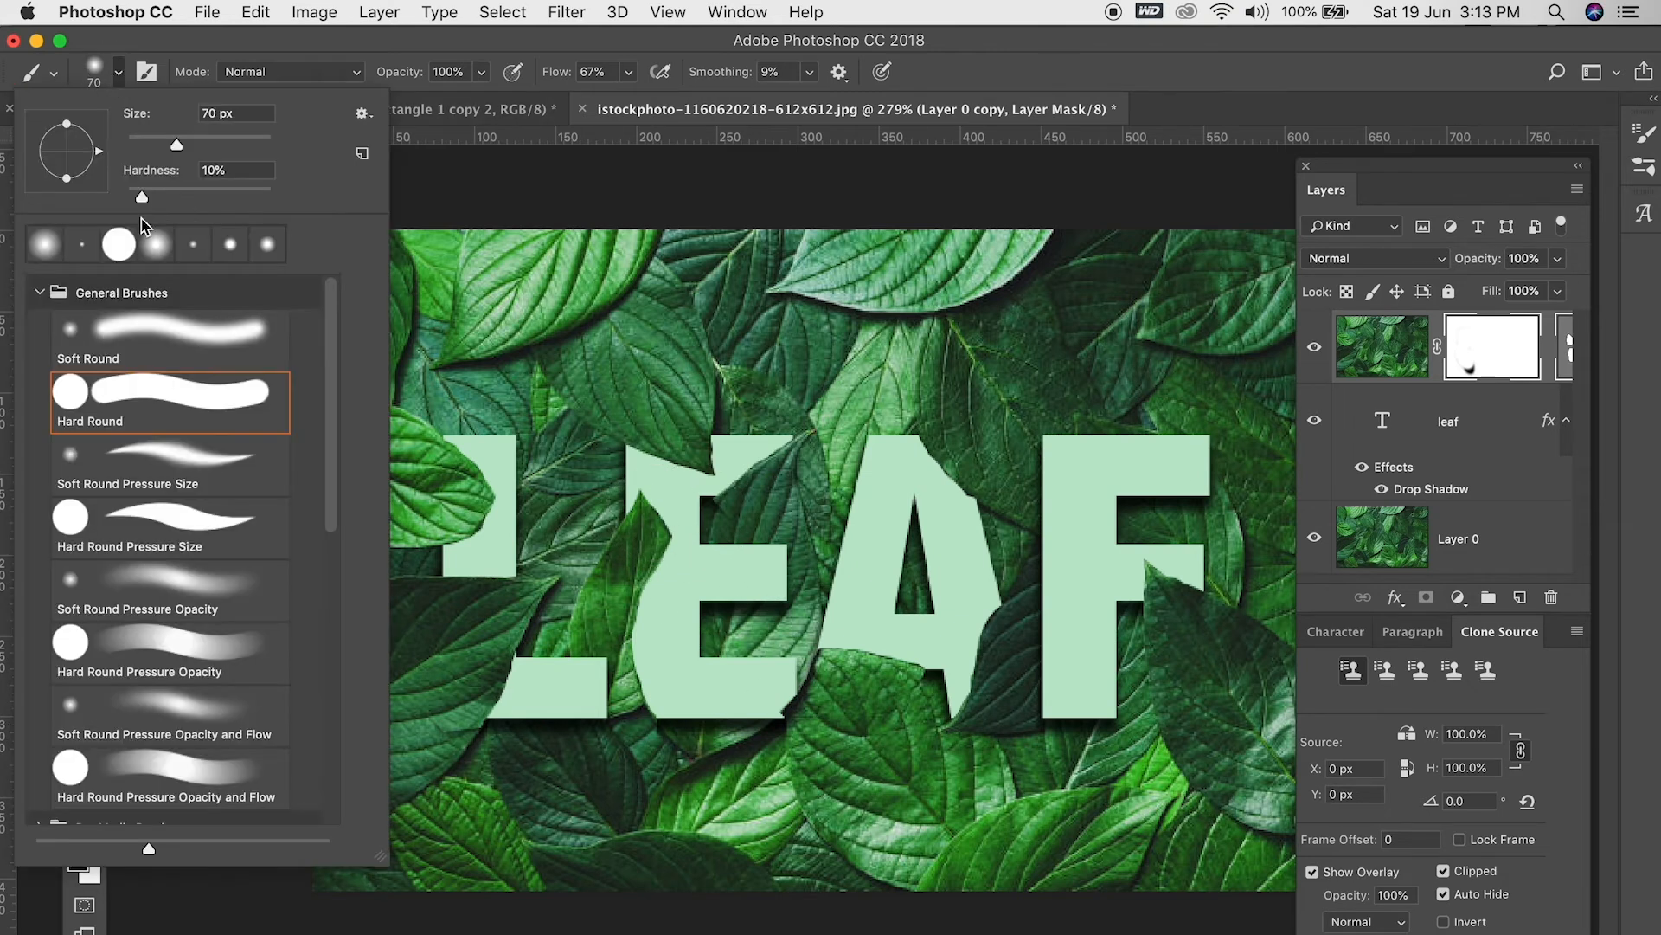
drag(146, 199, 221, 198)
click(991, 84)
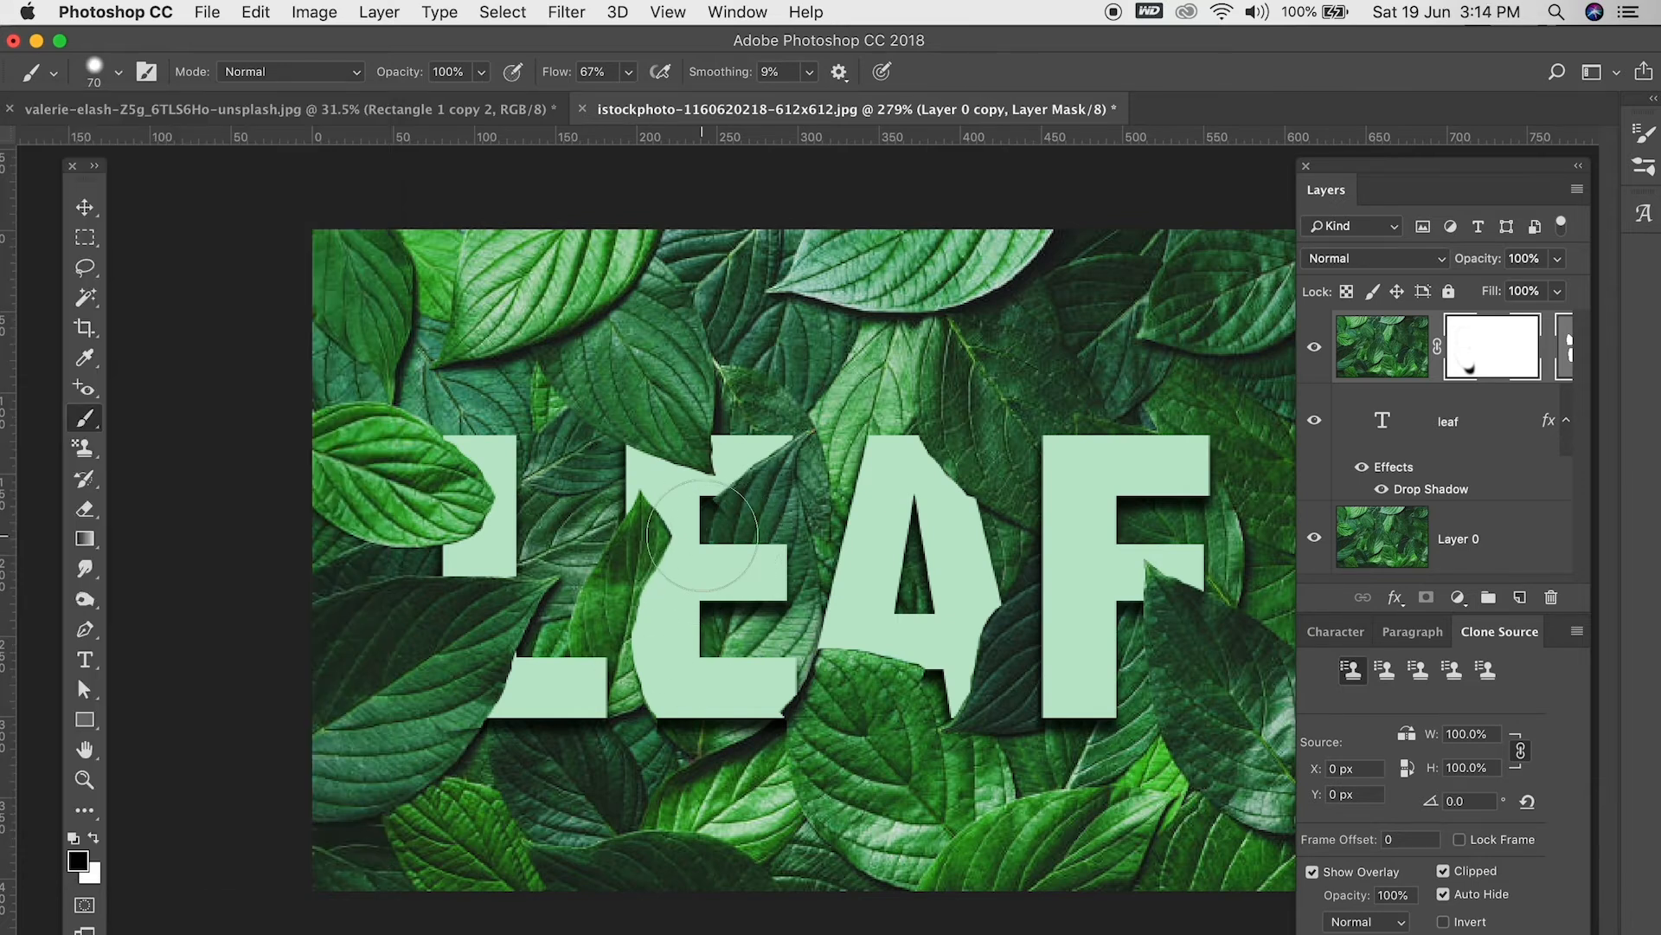
scroll(735, 538, up, 7)
key(bracketleft)
key(bracketleft)
key(bracketleft)
key(bracketleft)
key(bracketleft)
key(bracketleft)
key(bracketleft)
- Paint black on the layer mask to hide the bright leaf covering the stem of the E
mouse_move(545, 571)
mouse_down()
mouse_move(485, 405)
mouse_move(452, 721)
mouse_move(427, 574)
mouse_move(453, 675)
mouse_move(504, 508)
mouse_up()
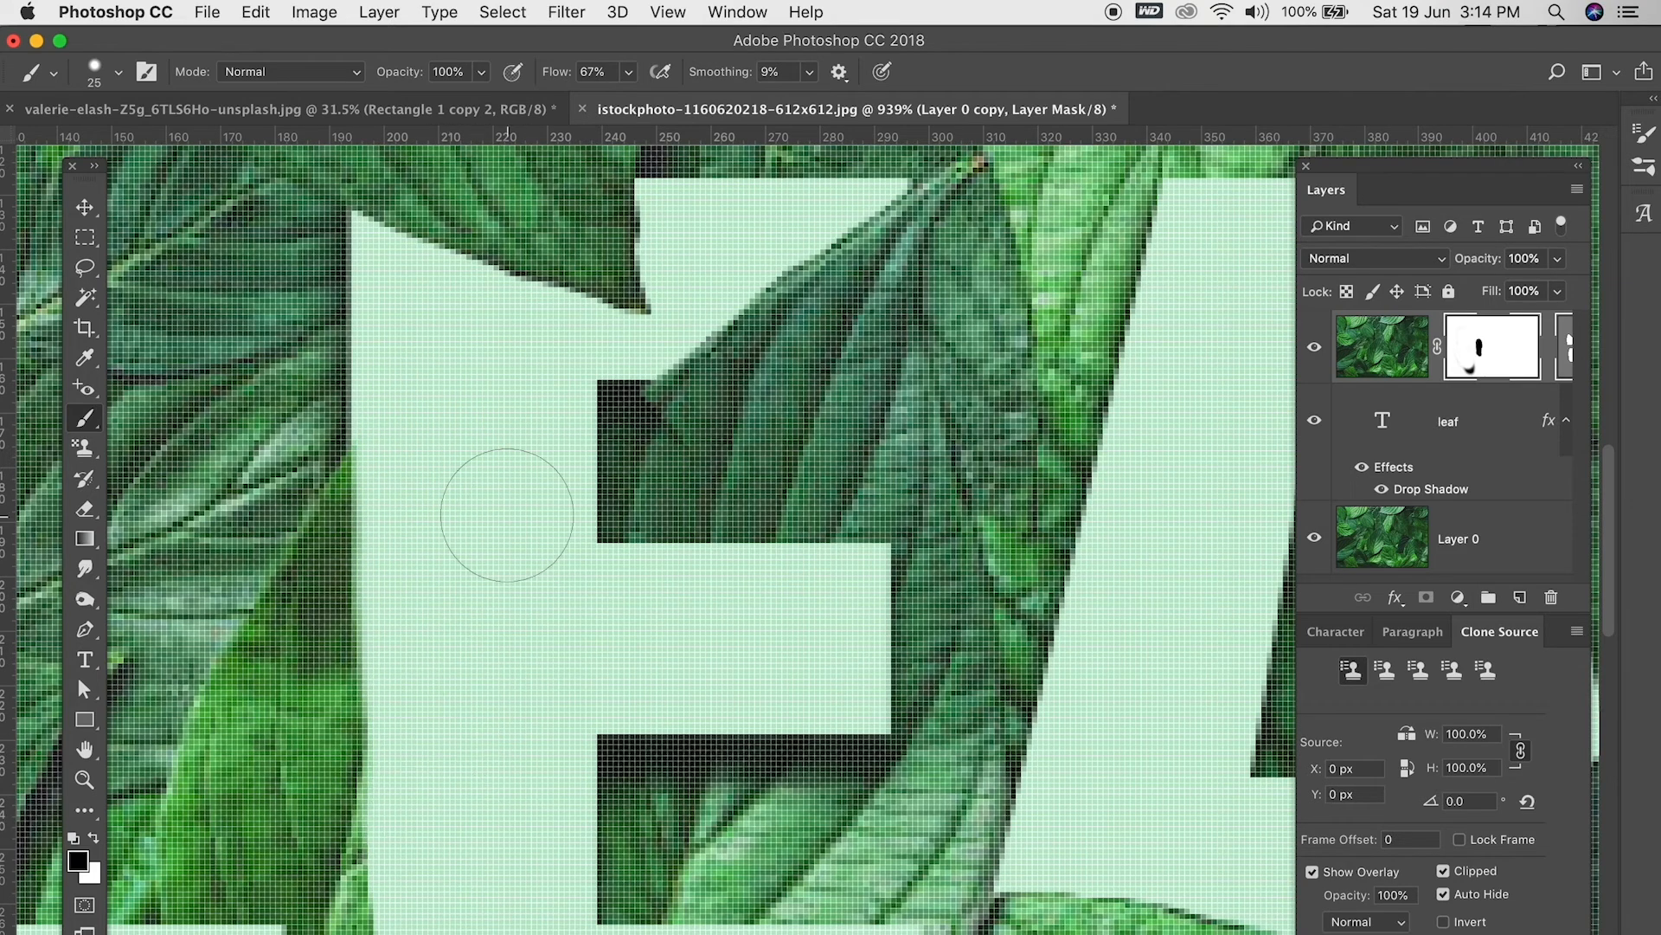
scroll(559, 523, down, 5)
scroll(550, 531, down, 1)
mouse_move(629, 619)
mouse_down()
mouse_move(624, 567)
mouse_move(621, 728)
mouse_move(619, 519)
mouse_up()
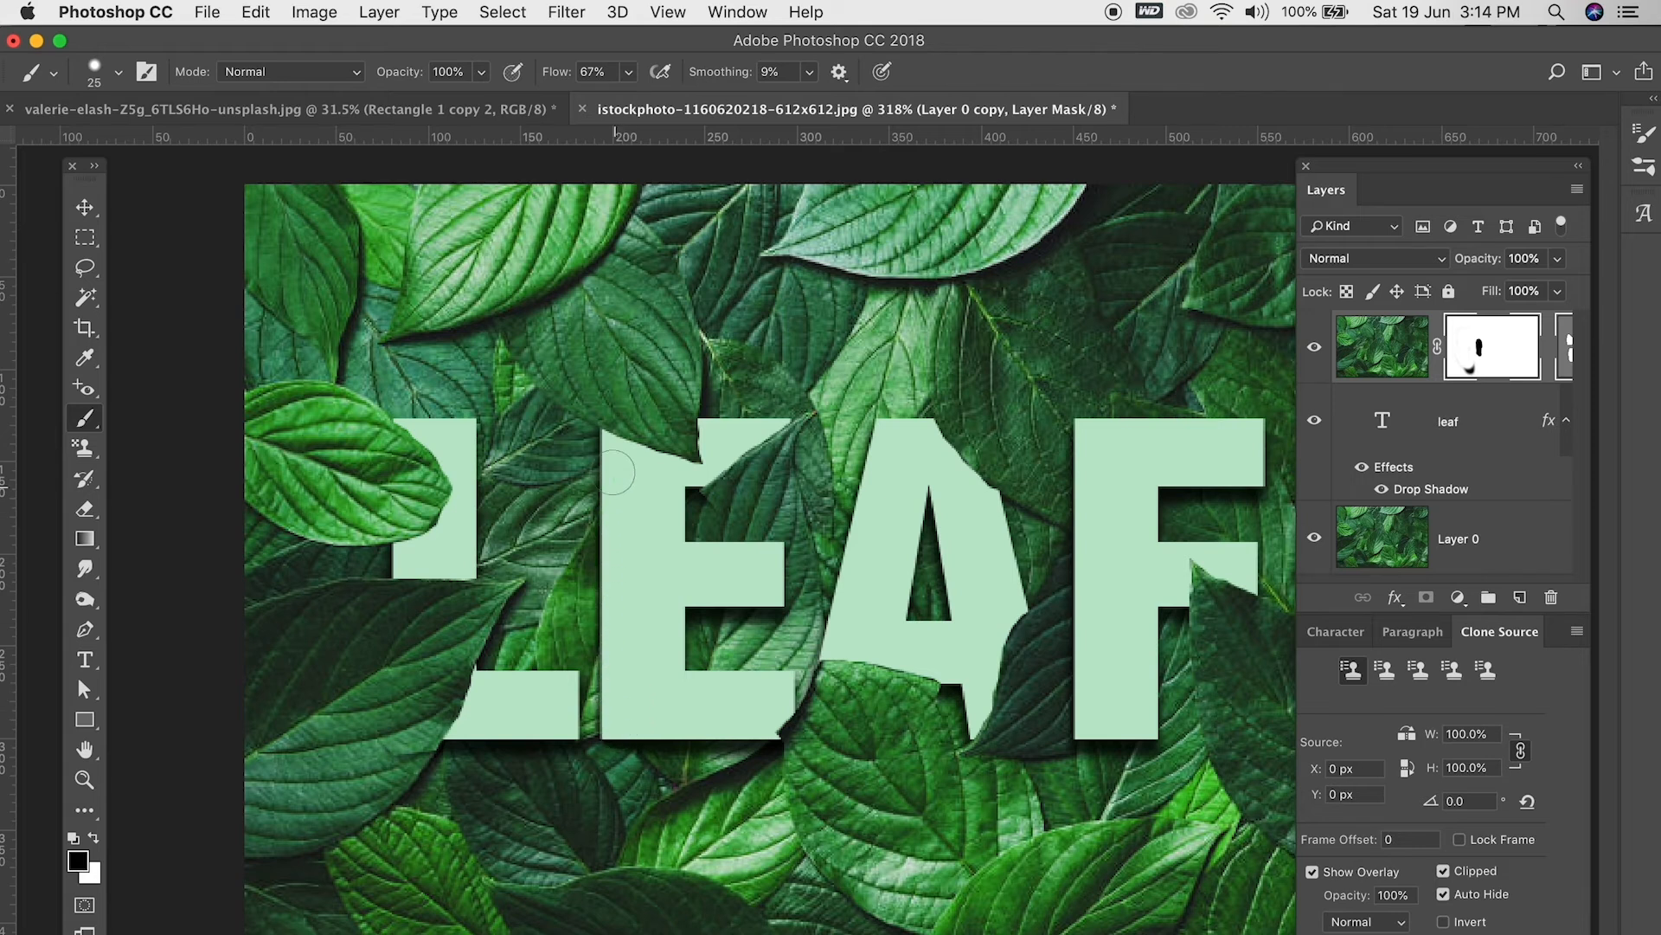
scroll(665, 620, down, 3)
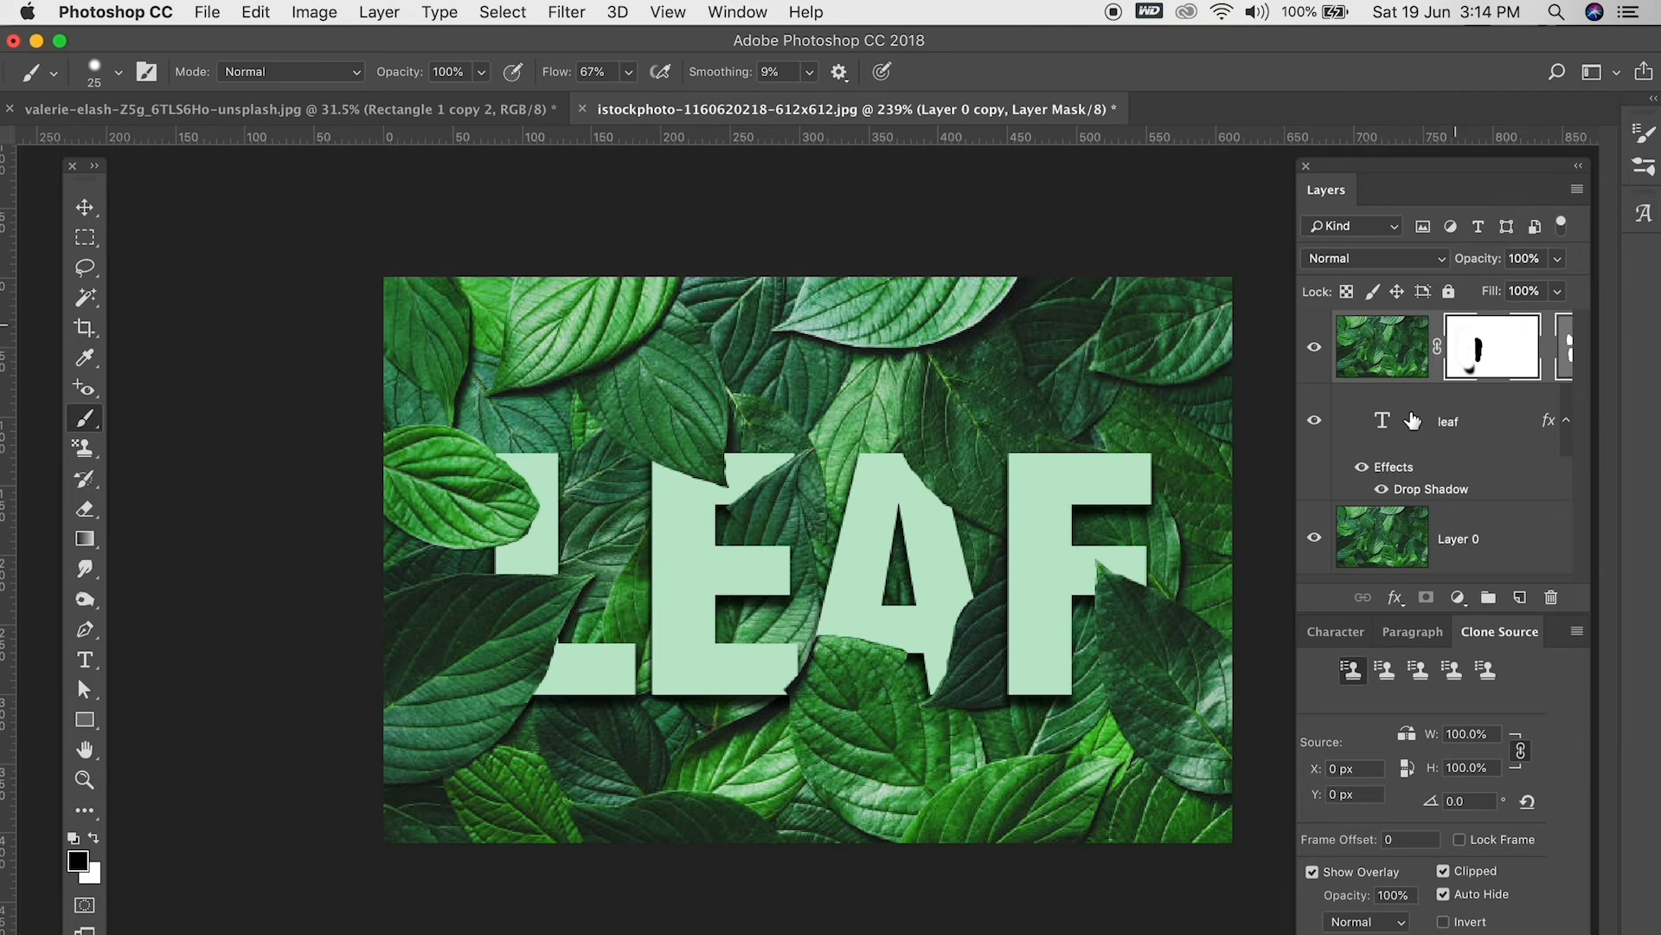
- Widen the panel group to show both masks and delete the layer mask from Layer 0 copy
drag(1296, 476, 1154, 475)
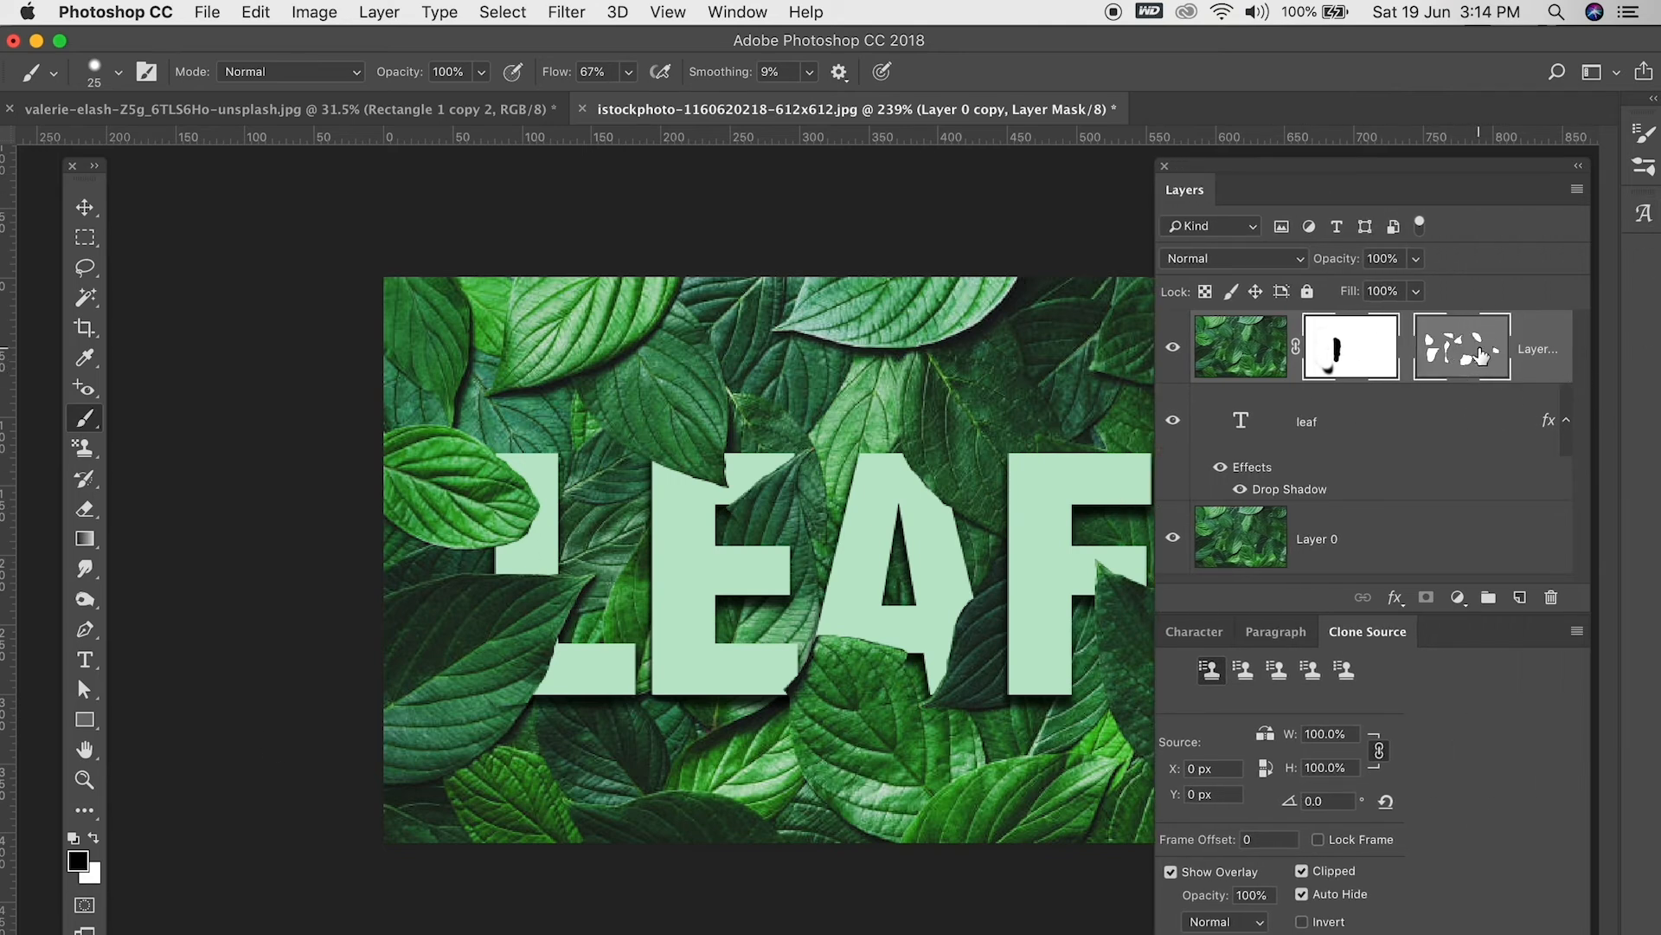
right_click(1352, 352)
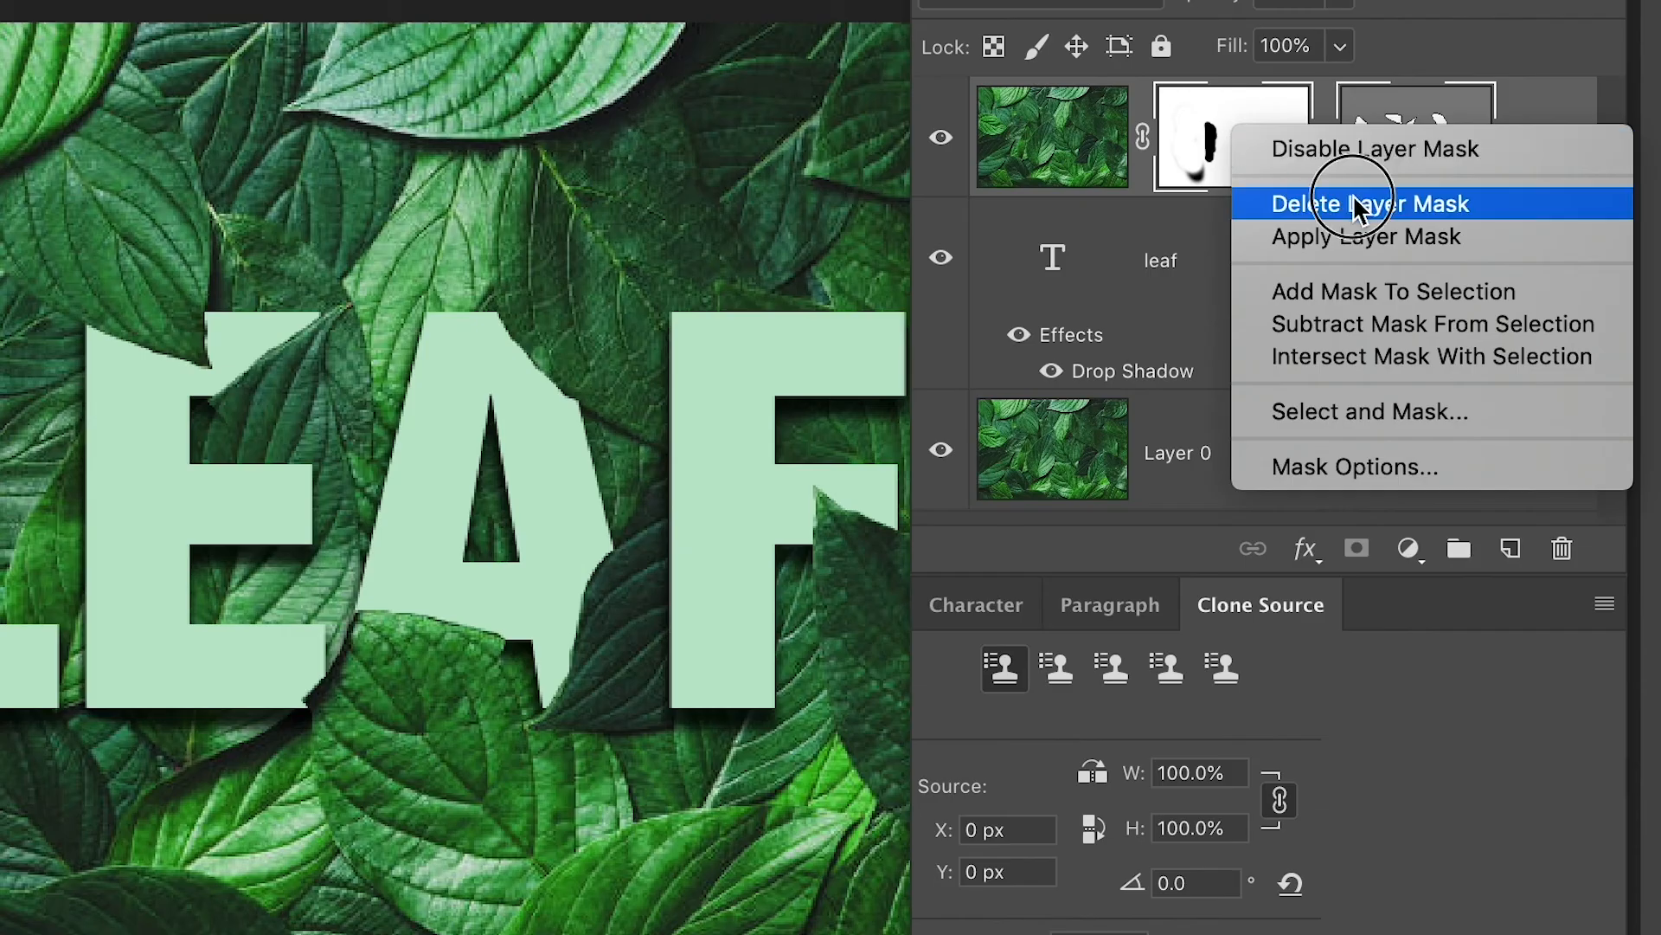
click(1432, 386)
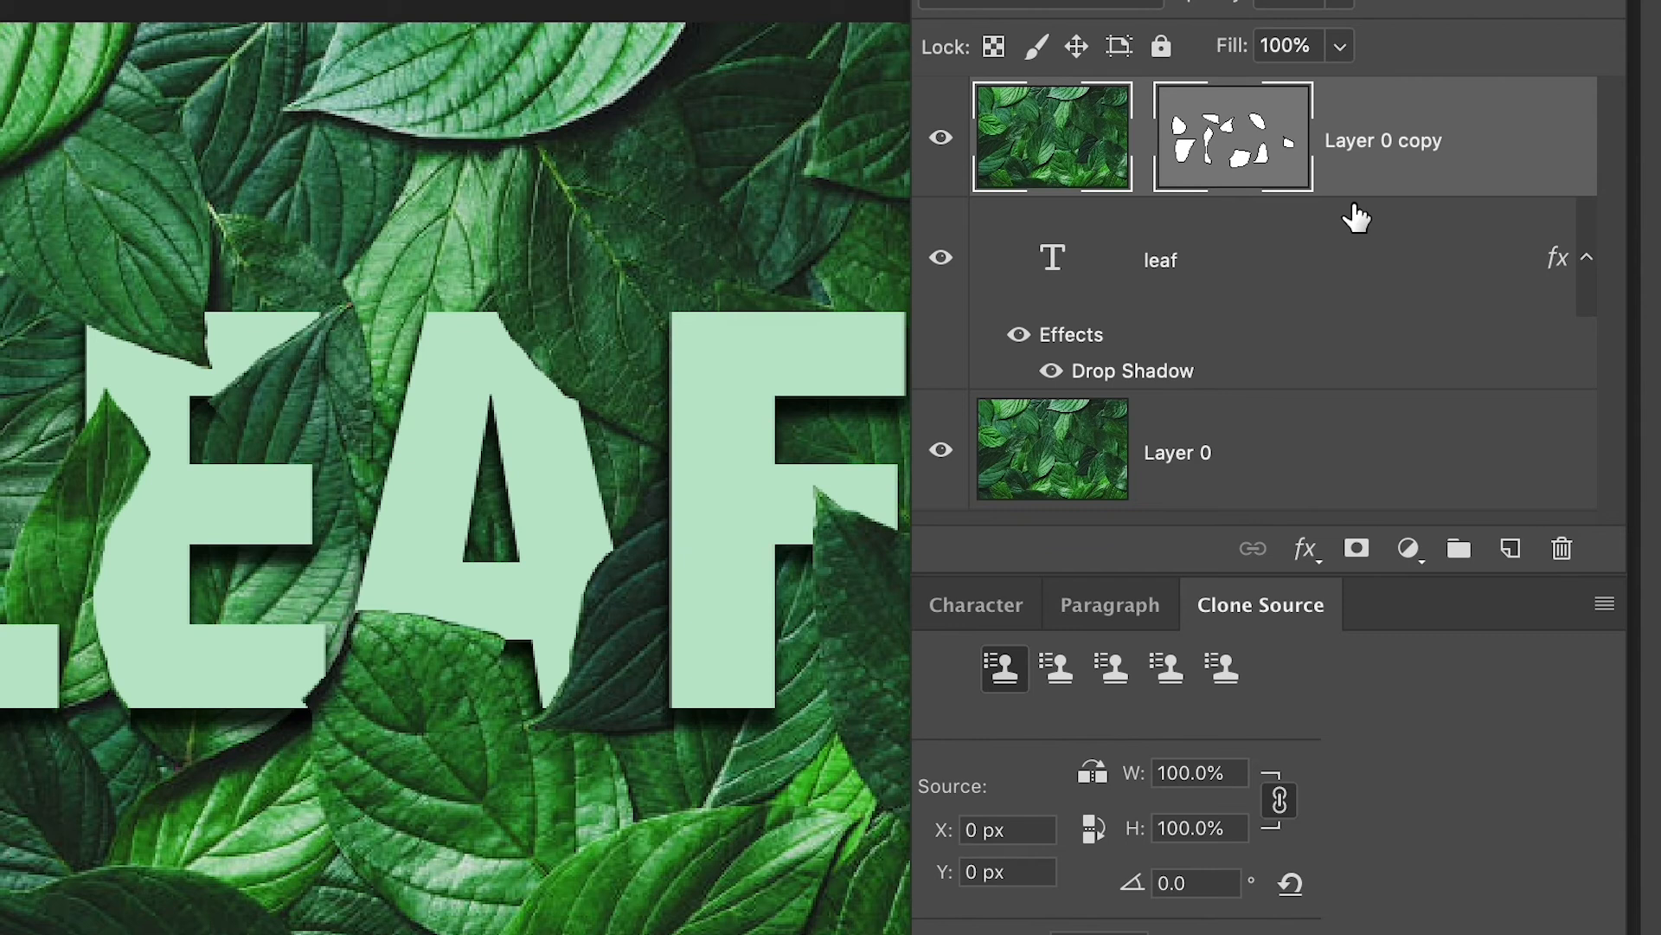
- Toggle the link between Layer 0 copy and its vector mask, leaving the two linked
click(1143, 138)
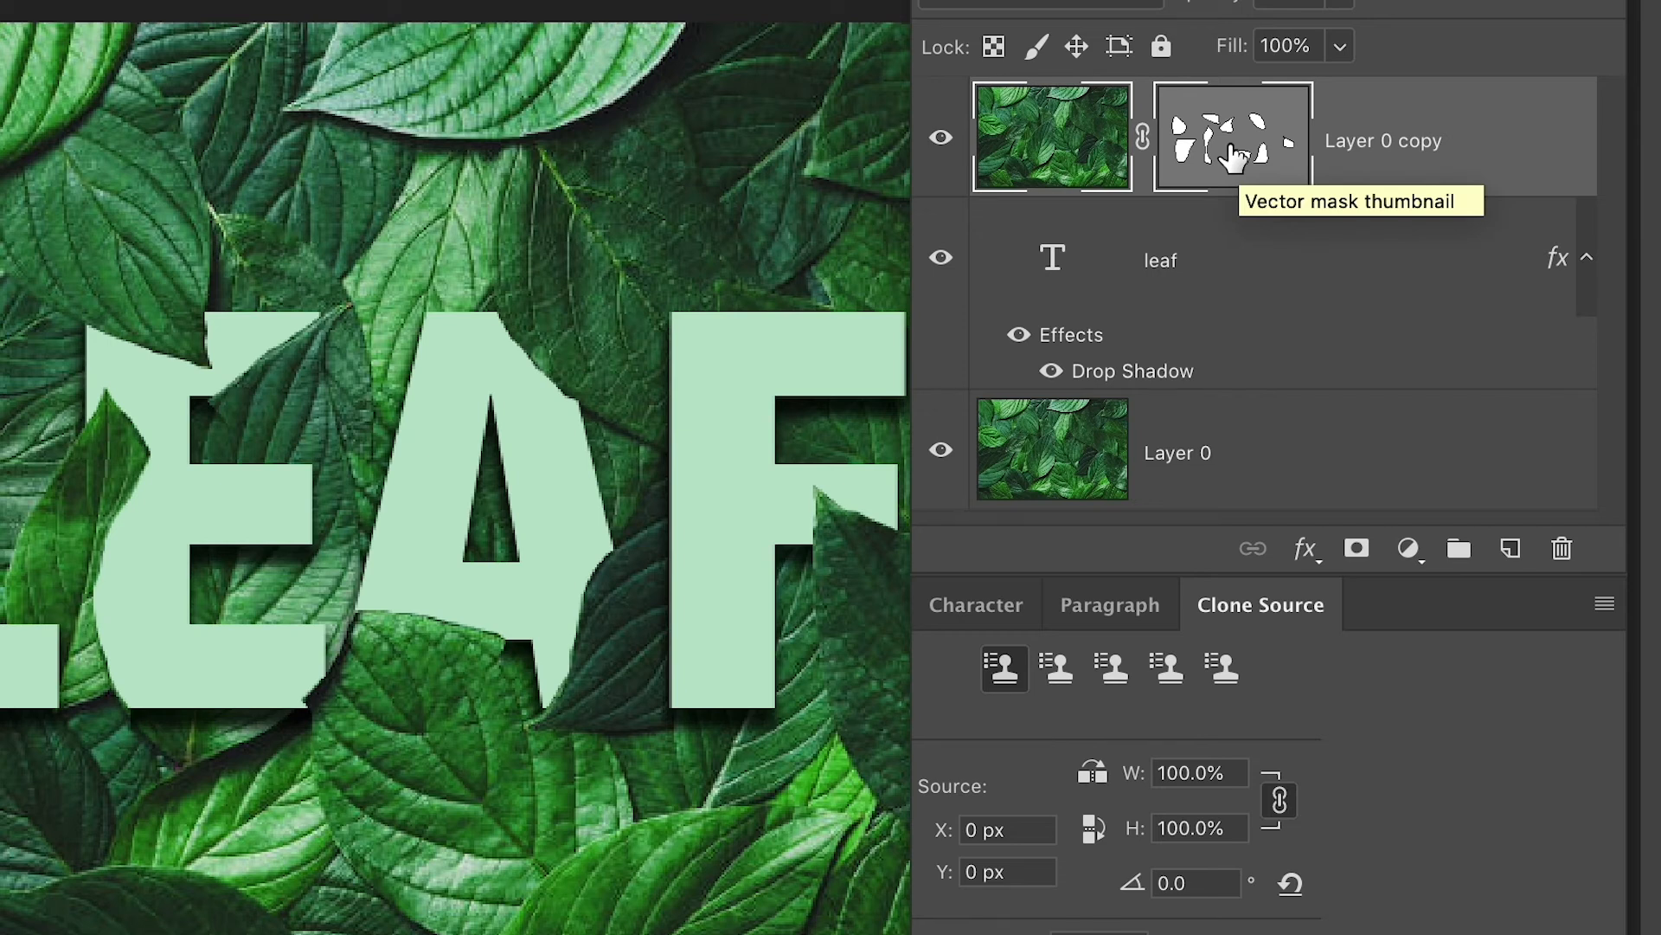
click(1143, 134)
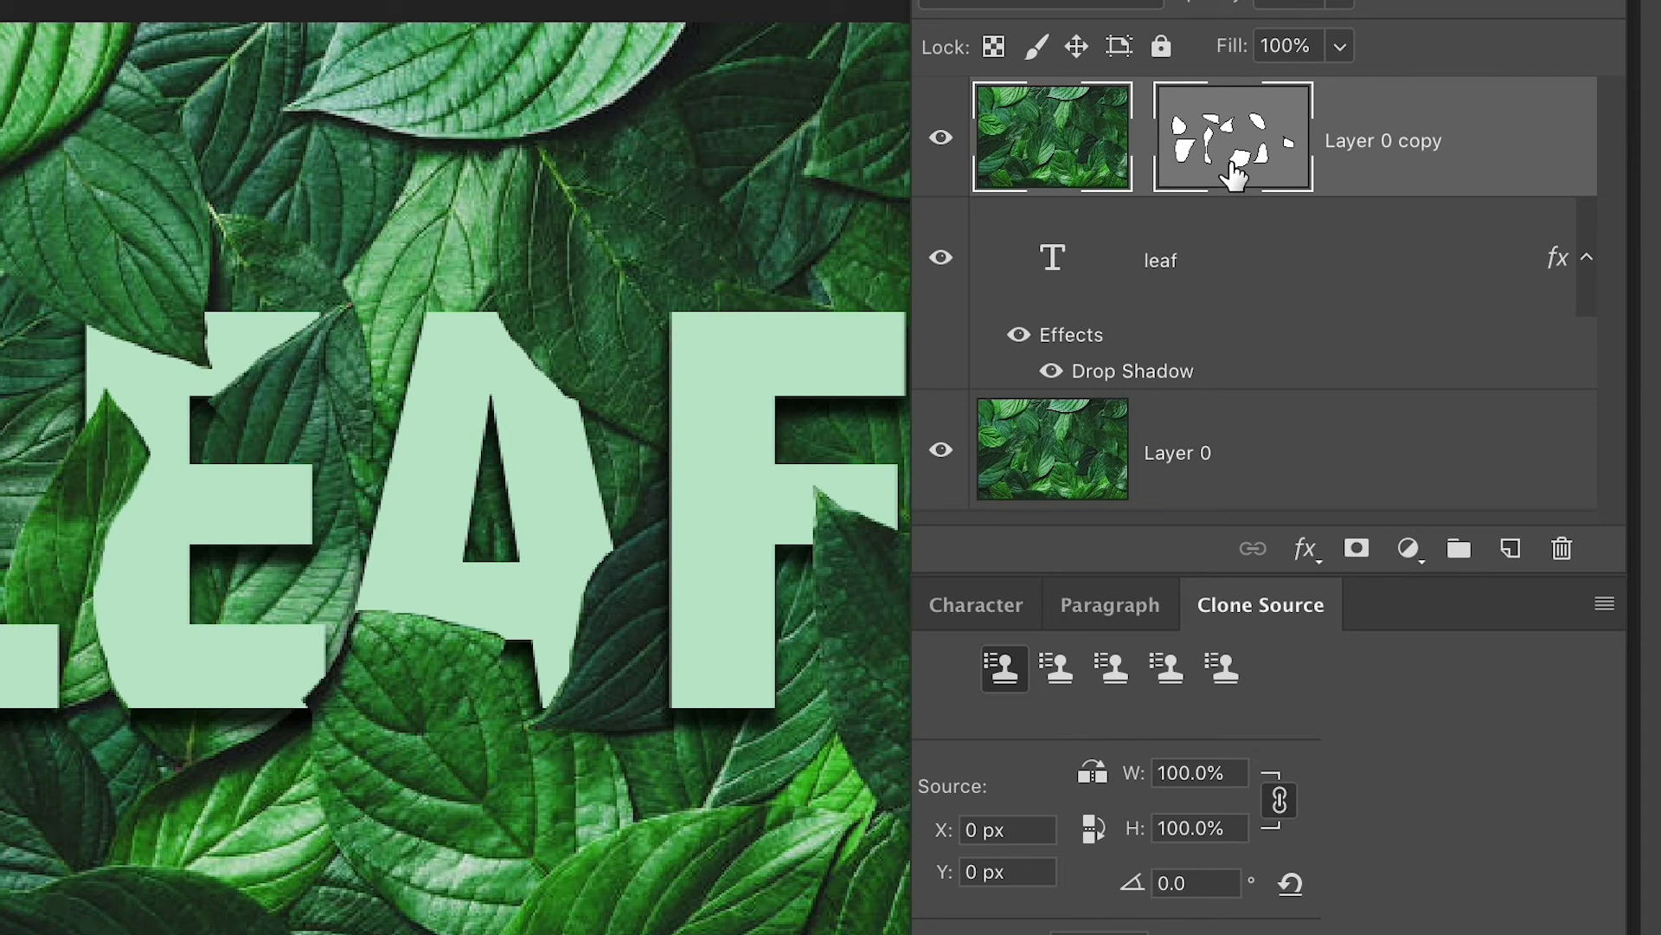
click(1198, 173)
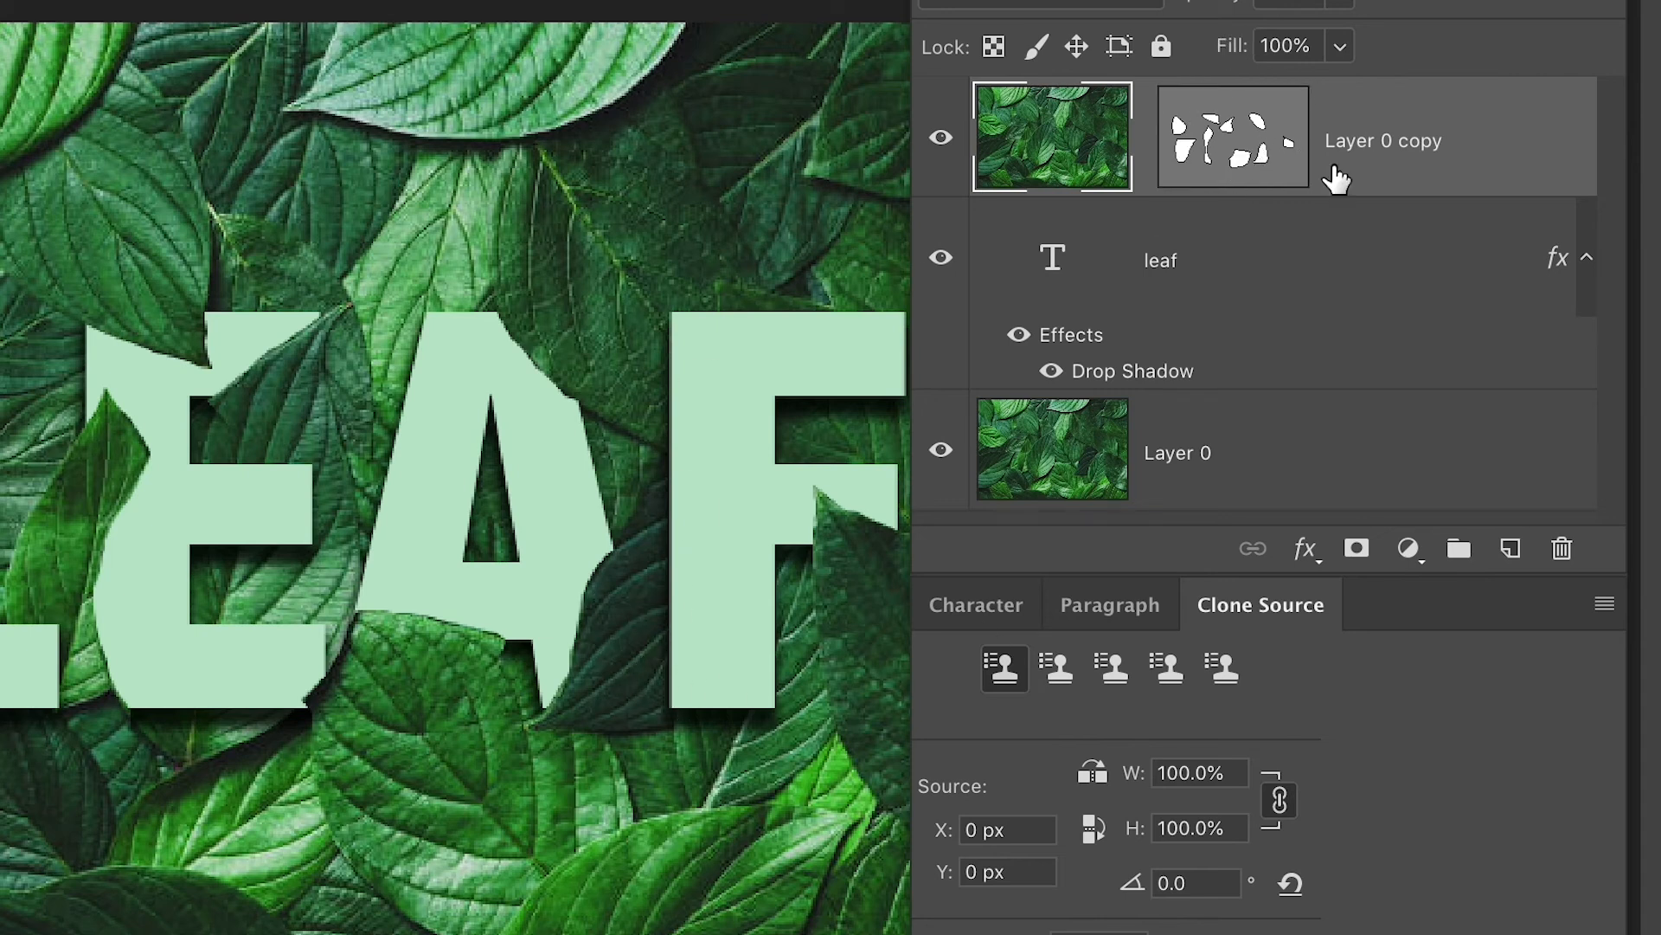
click(1143, 145)
- Disable the vector mask on Layer 0 copy and enable it again
right_click(1220, 154)
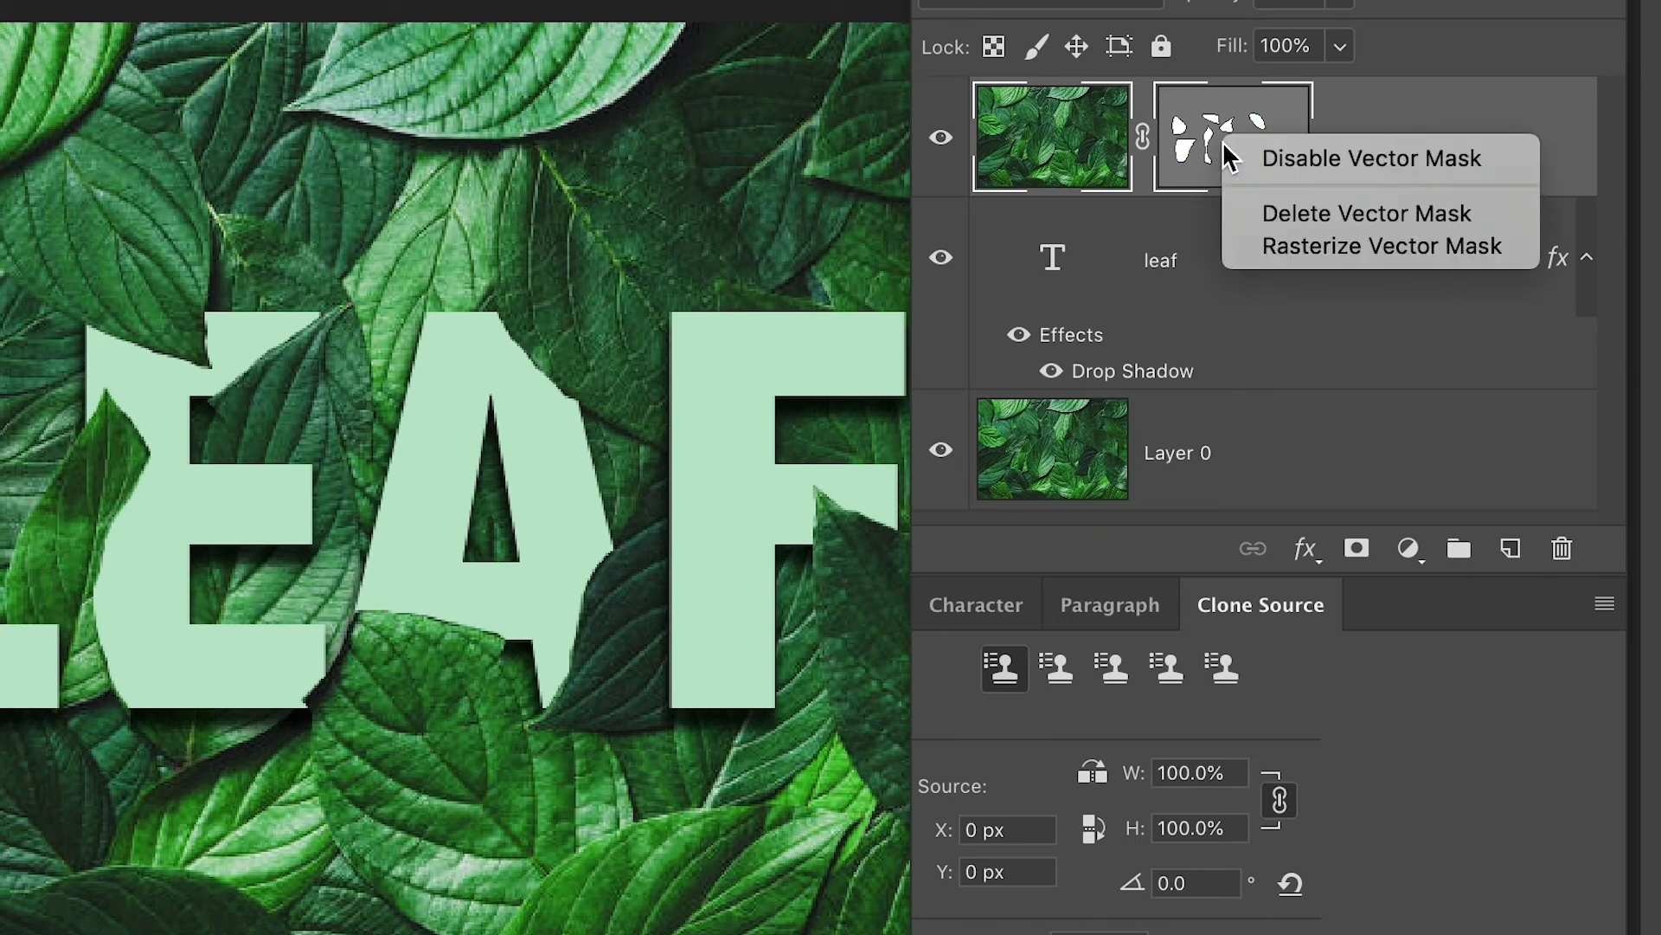
click(1368, 159)
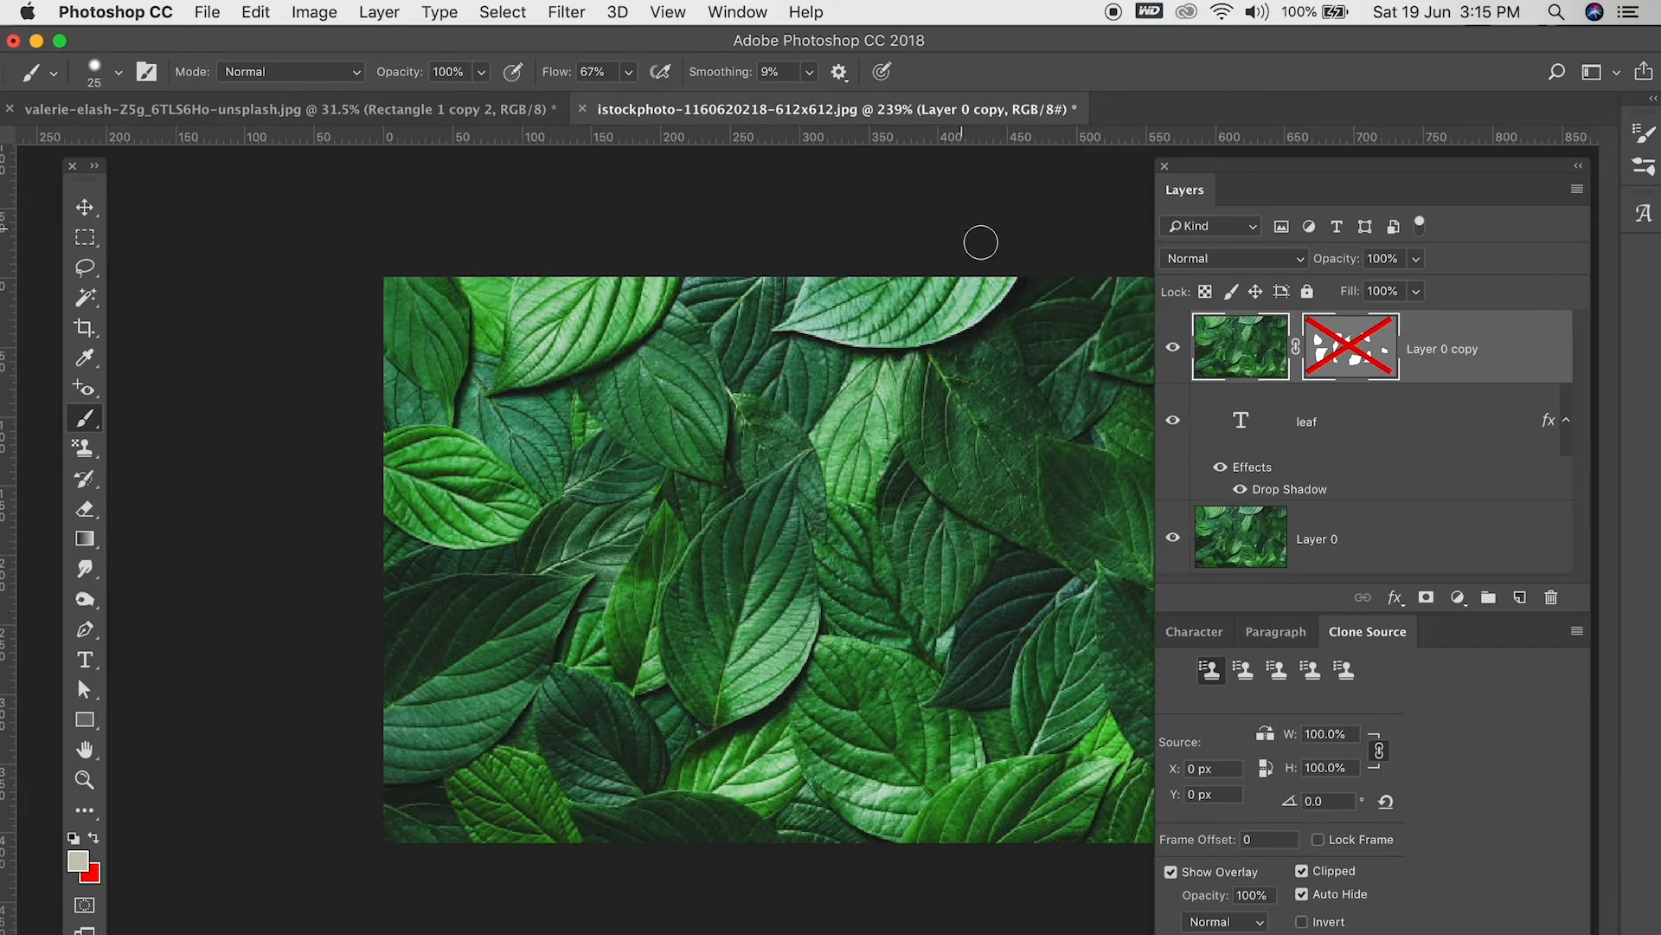
right_click(1357, 344)
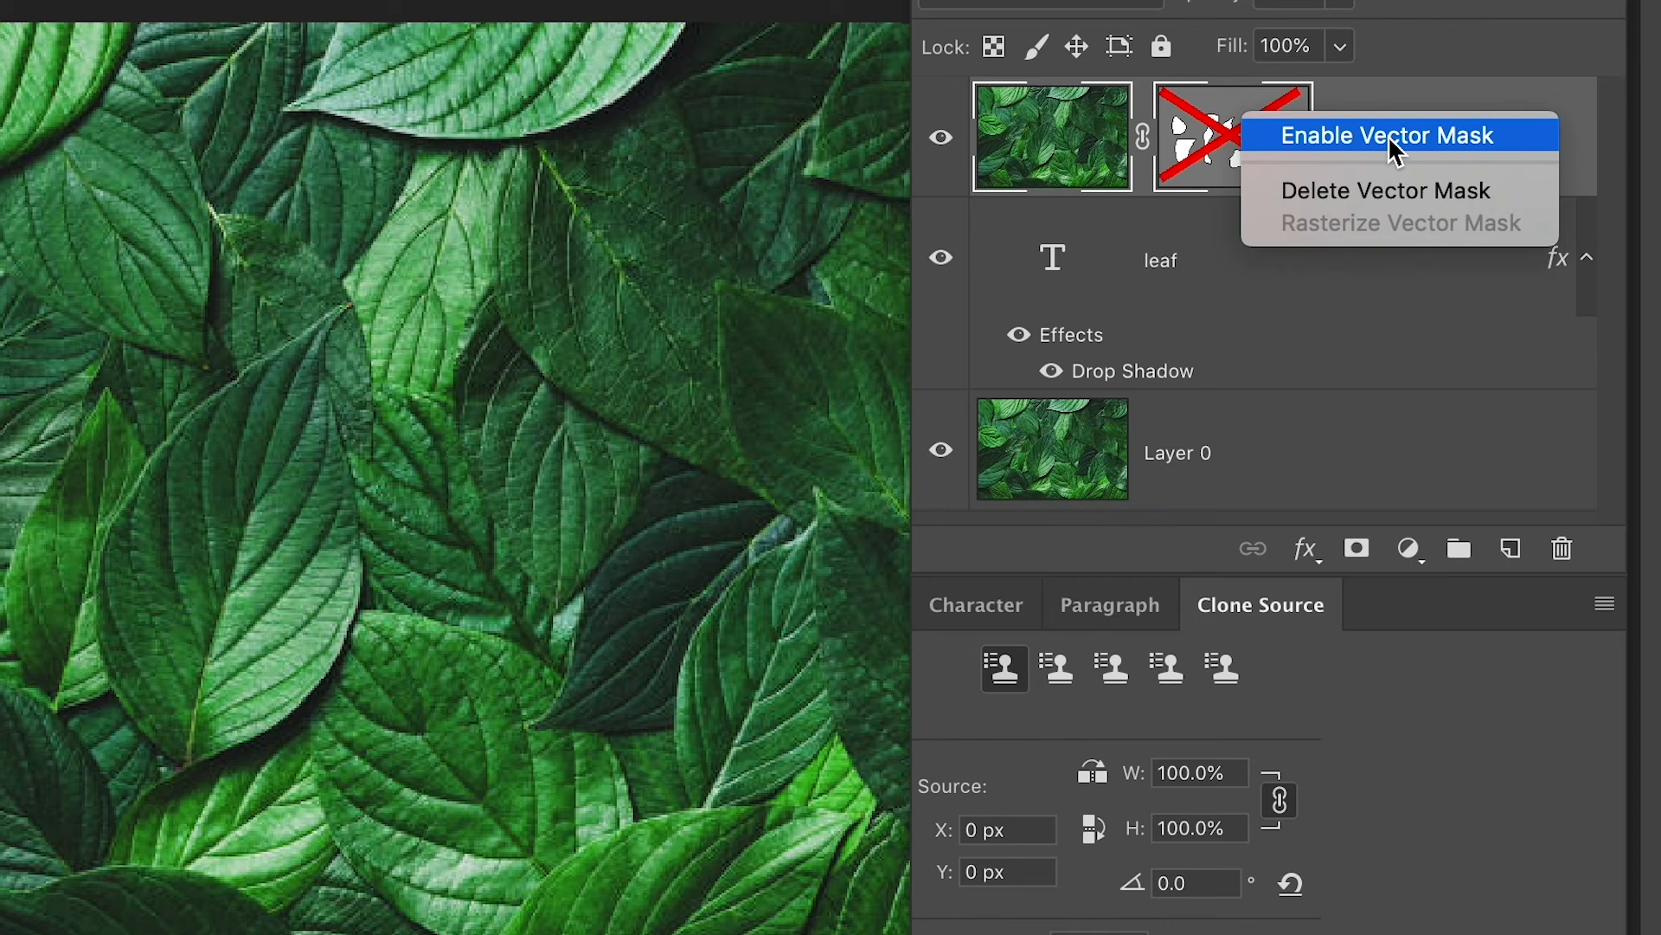
click(1447, 350)
- Rasterize the vector mask on Layer 0 copy into a pixel layer mask
right_click(1239, 147)
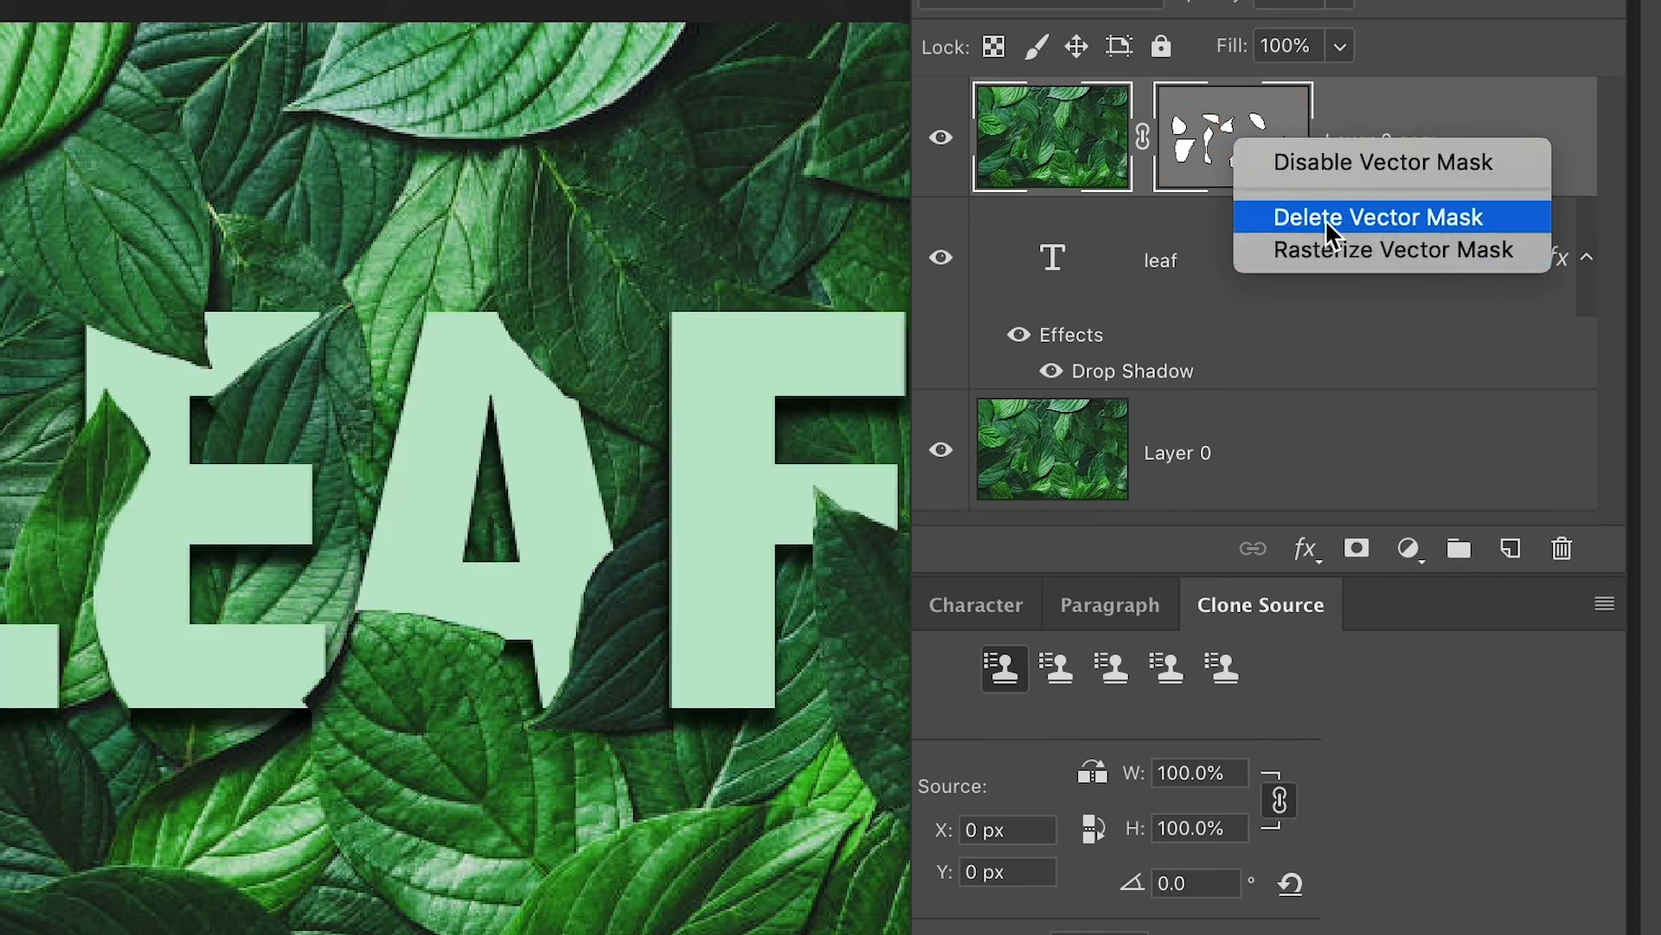
click(1347, 98)
right_click(1273, 136)
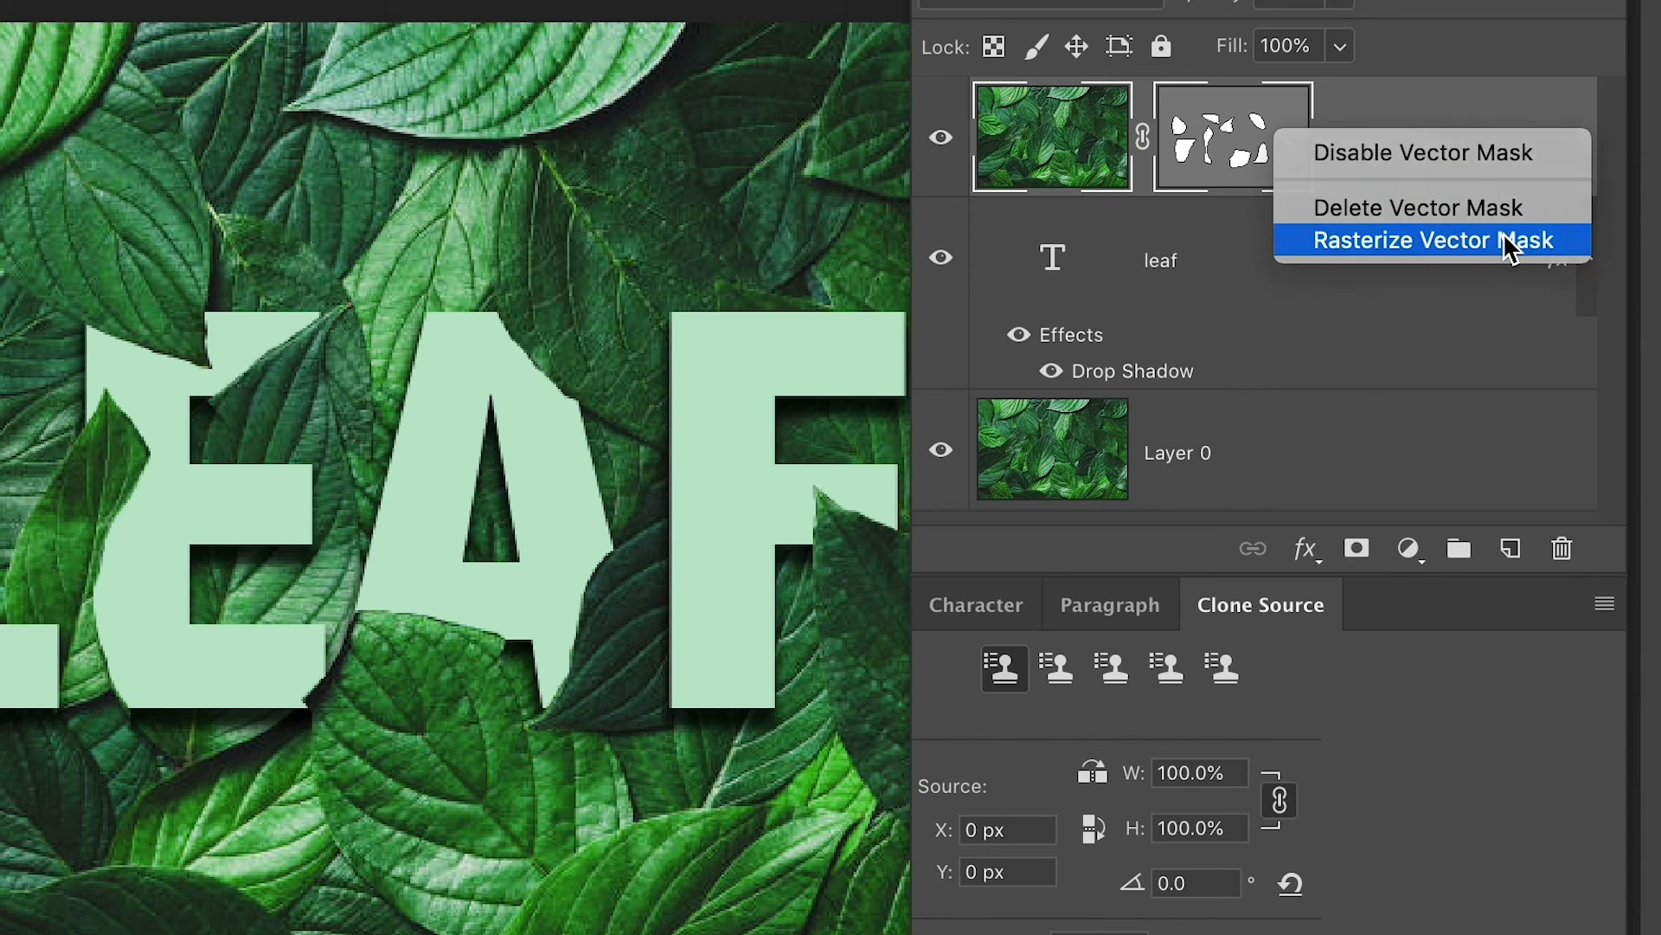
click(1504, 239)
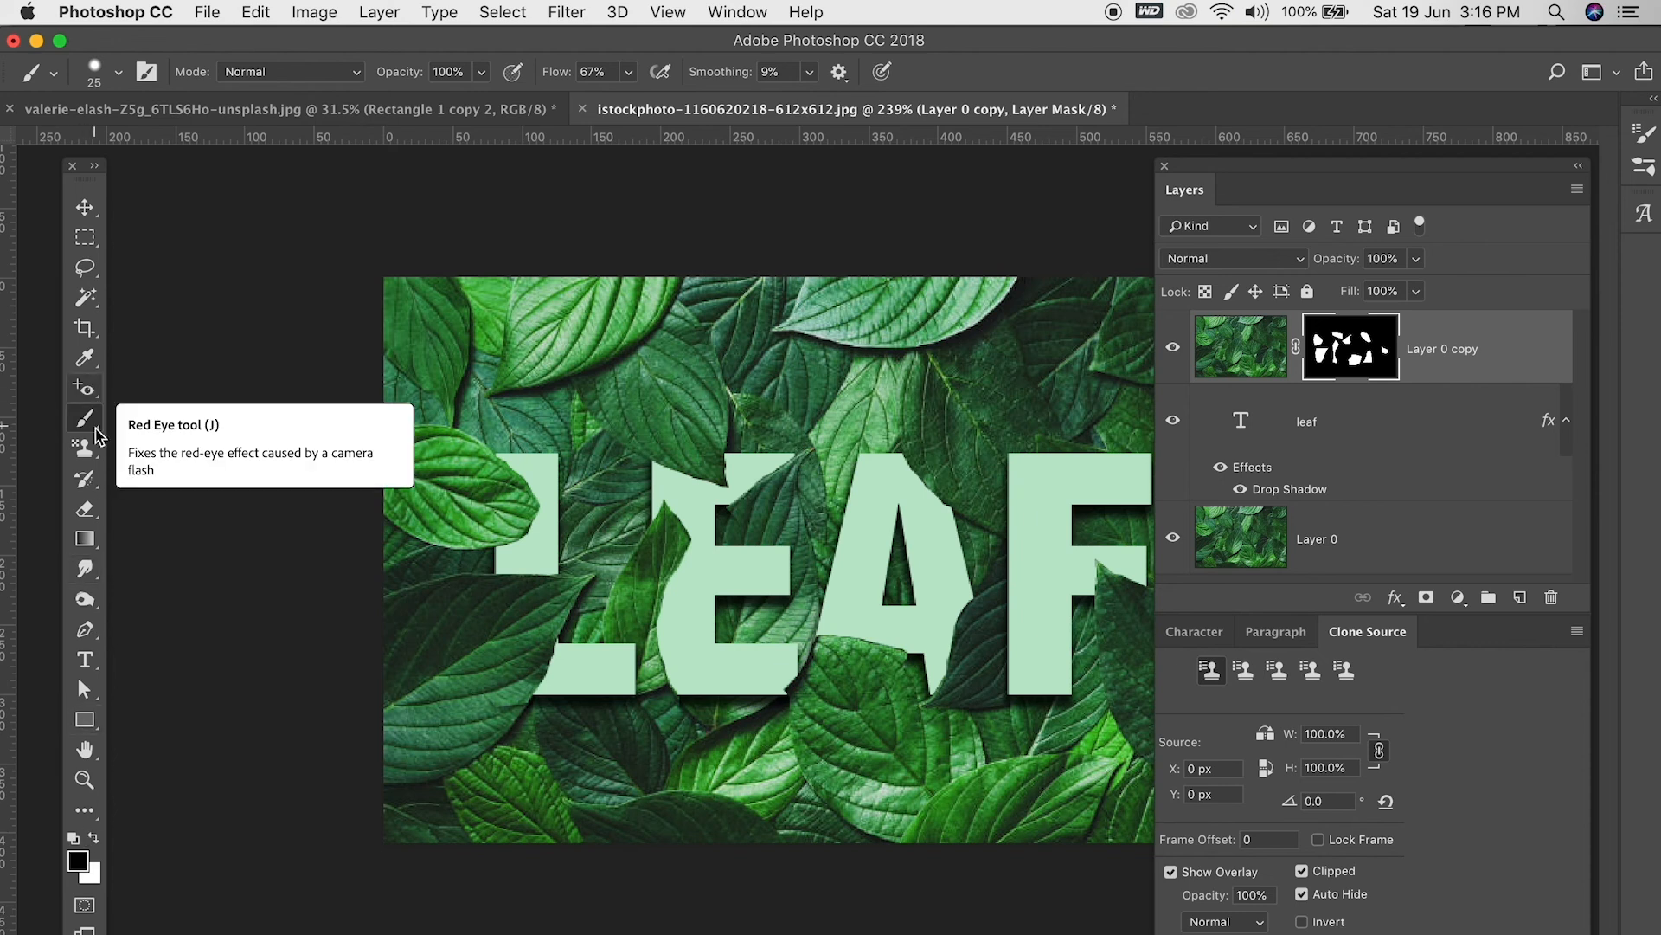
- Try hiding the leaves over the A with black and revealing them with white, and undo the test stroke
drag(847, 512, 921, 463)
mouse_move(975, 661)
mouse_down()
mouse_move(964, 702)
mouse_move(935, 667)
mouse_move(934, 725)
mouse_up()
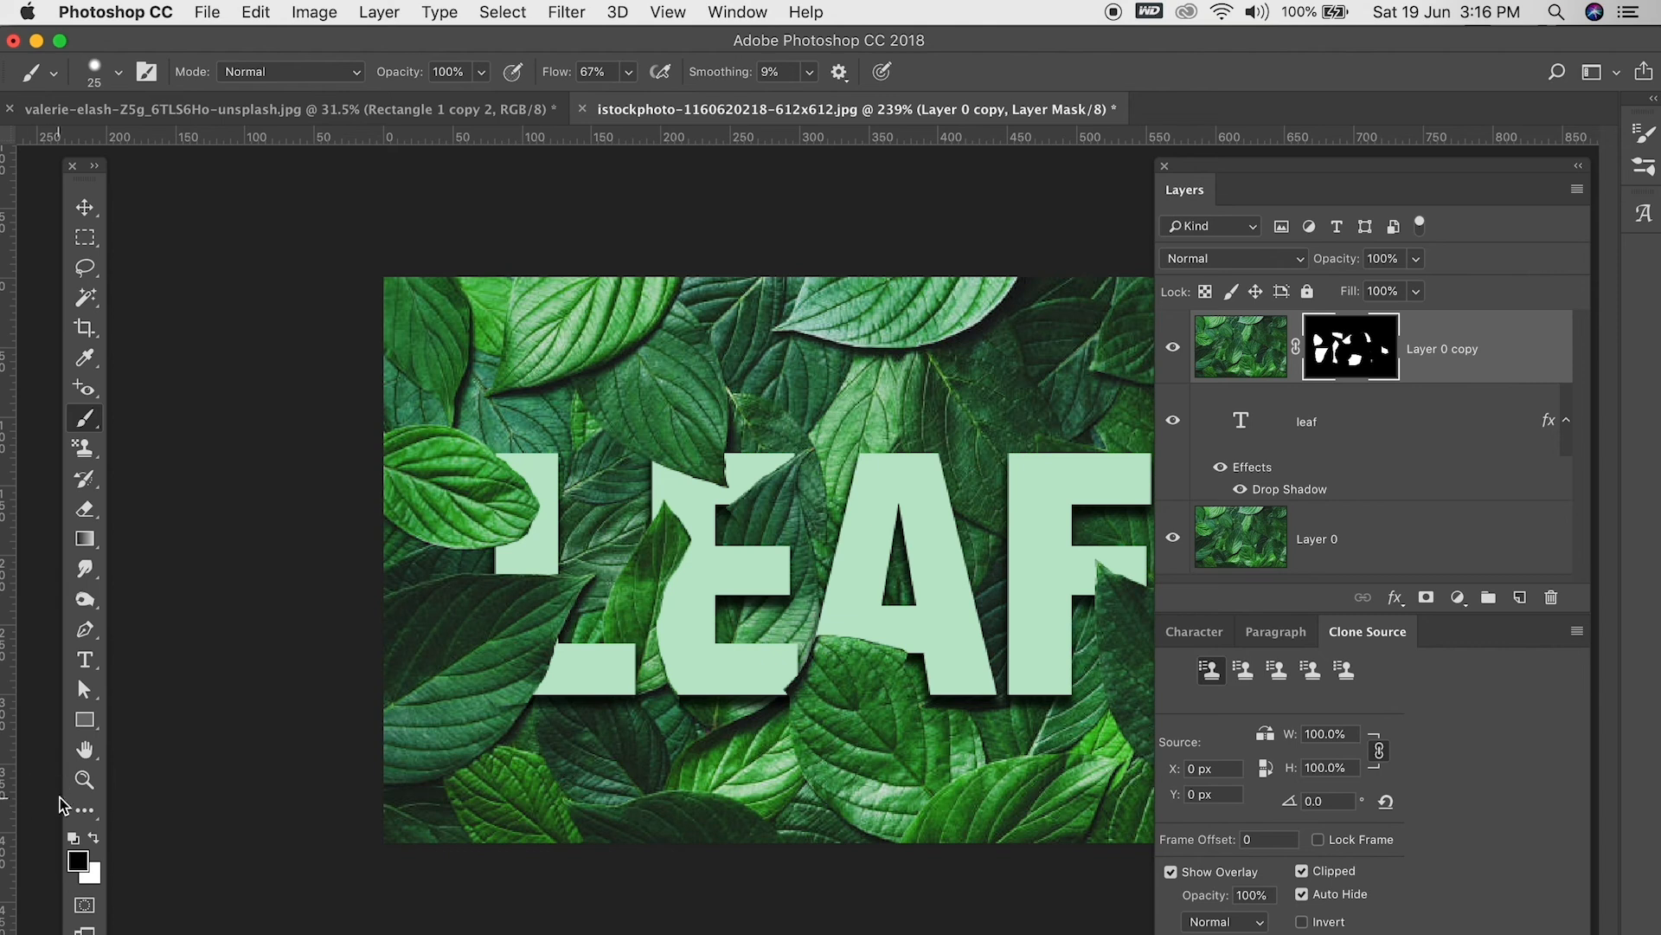
click(93, 837)
mouse_move(891, 437)
mouse_down()
mouse_move(929, 460)
mouse_move(932, 507)
mouse_move(948, 504)
mouse_move(936, 523)
mouse_move(918, 483)
mouse_move(978, 561)
mouse_move(931, 498)
mouse_move(998, 768)
mouse_up()
key(super+z)
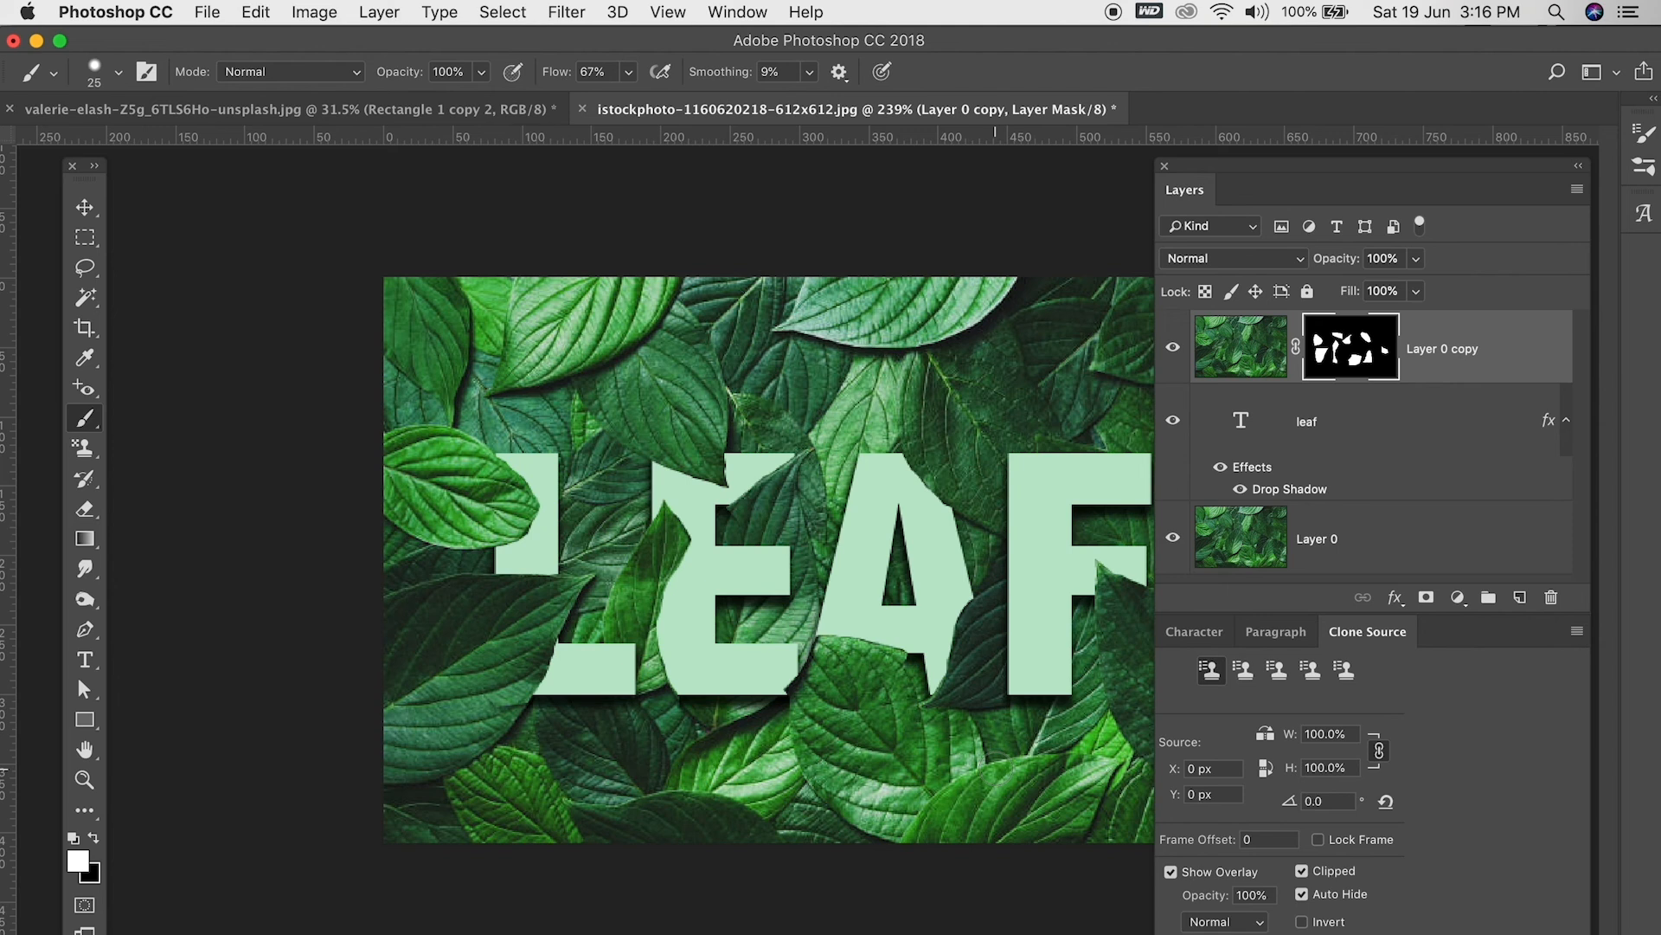
- Try revealing more of the photo over the upper part of the E with a white stroke and undo it
scroll(819, 555, down, 4)
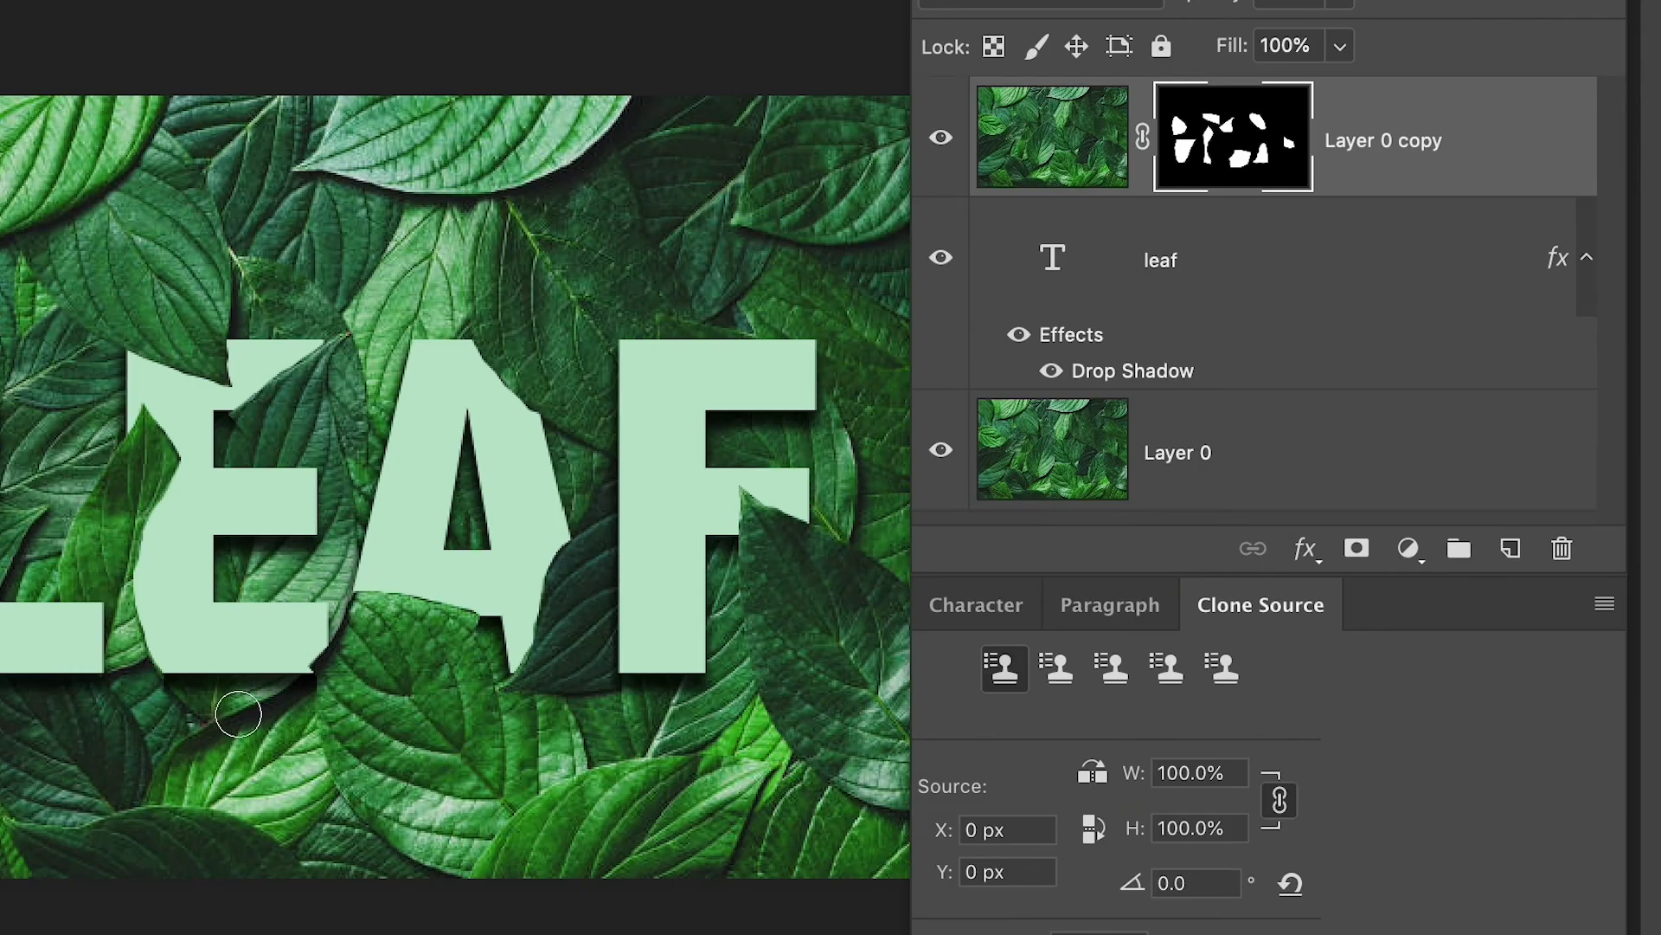
key(space)
drag(421, 498, 269, 497)
drag(170, 440, 172, 483)
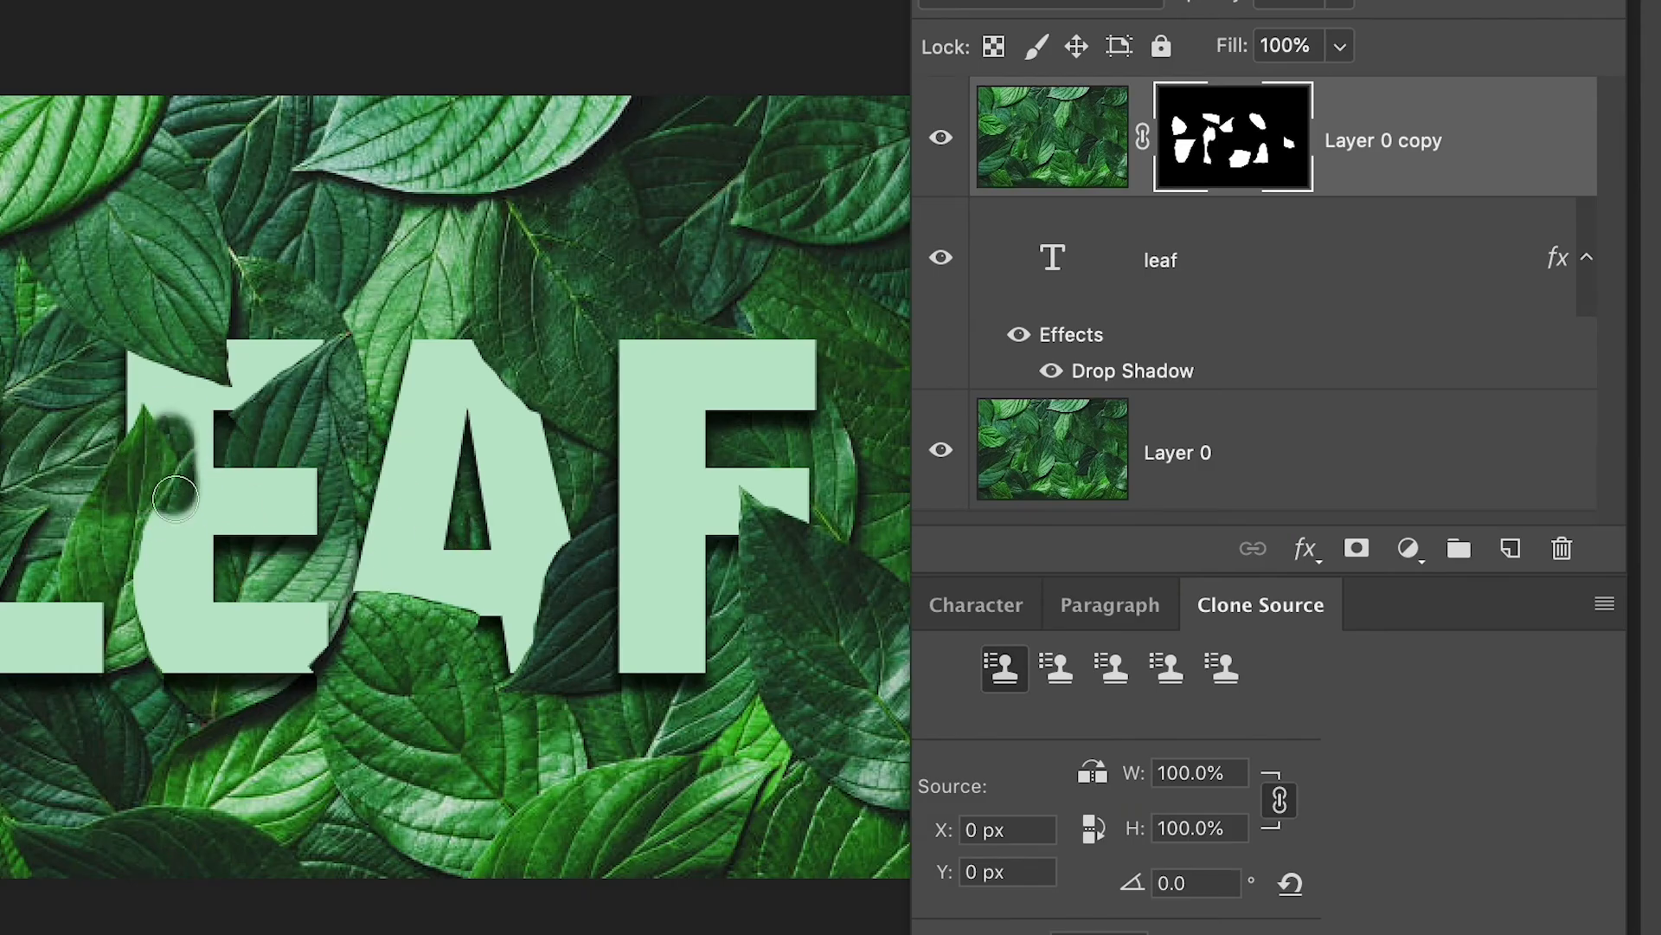
key(super+z)
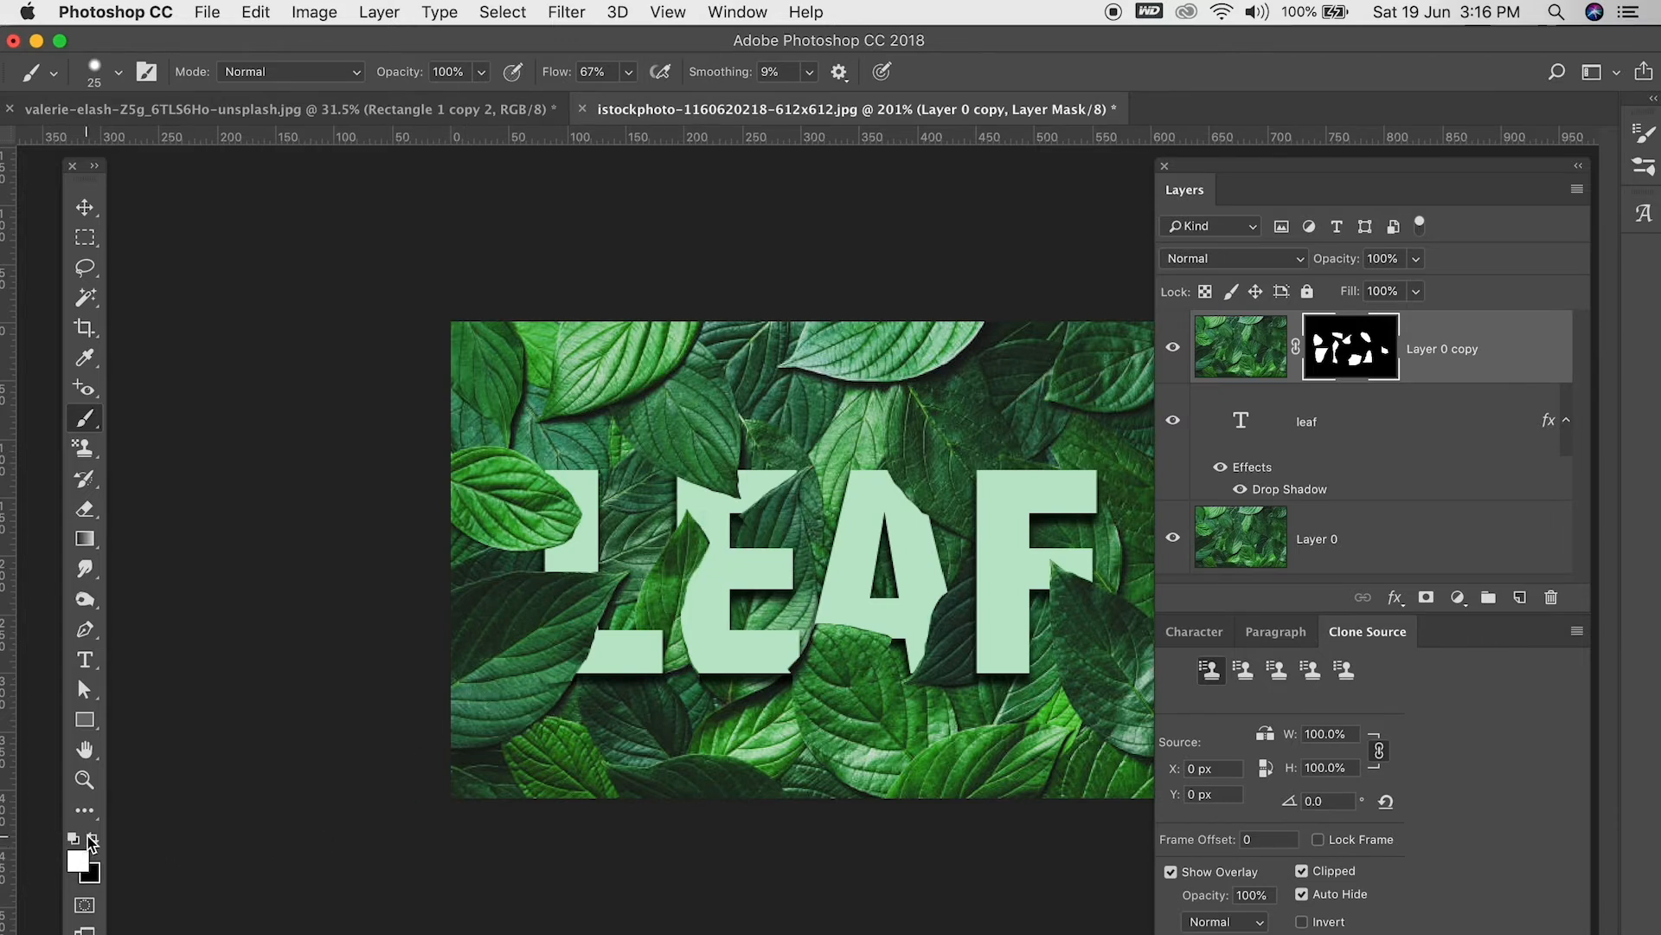
- Paint black on the rasterized mask to hide the bright leaf covering the stem of the E
click(92, 840)
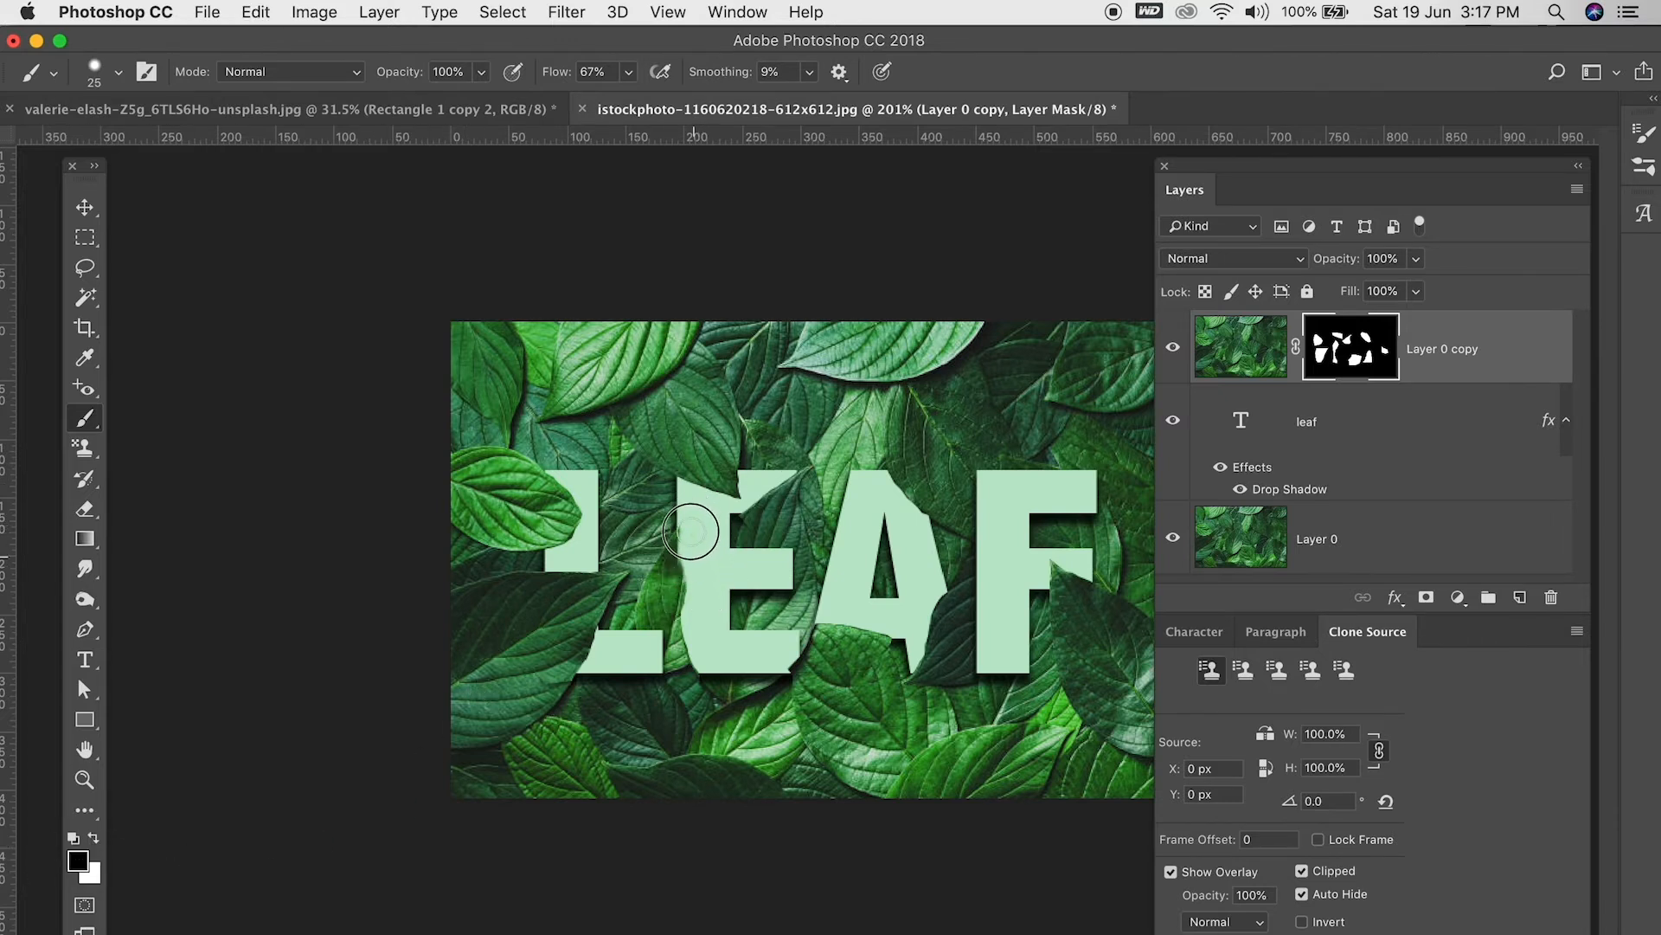
mouse_move(689, 557)
mouse_down()
mouse_move(693, 681)
mouse_move(693, 619)
mouse_move(714, 695)
mouse_up()
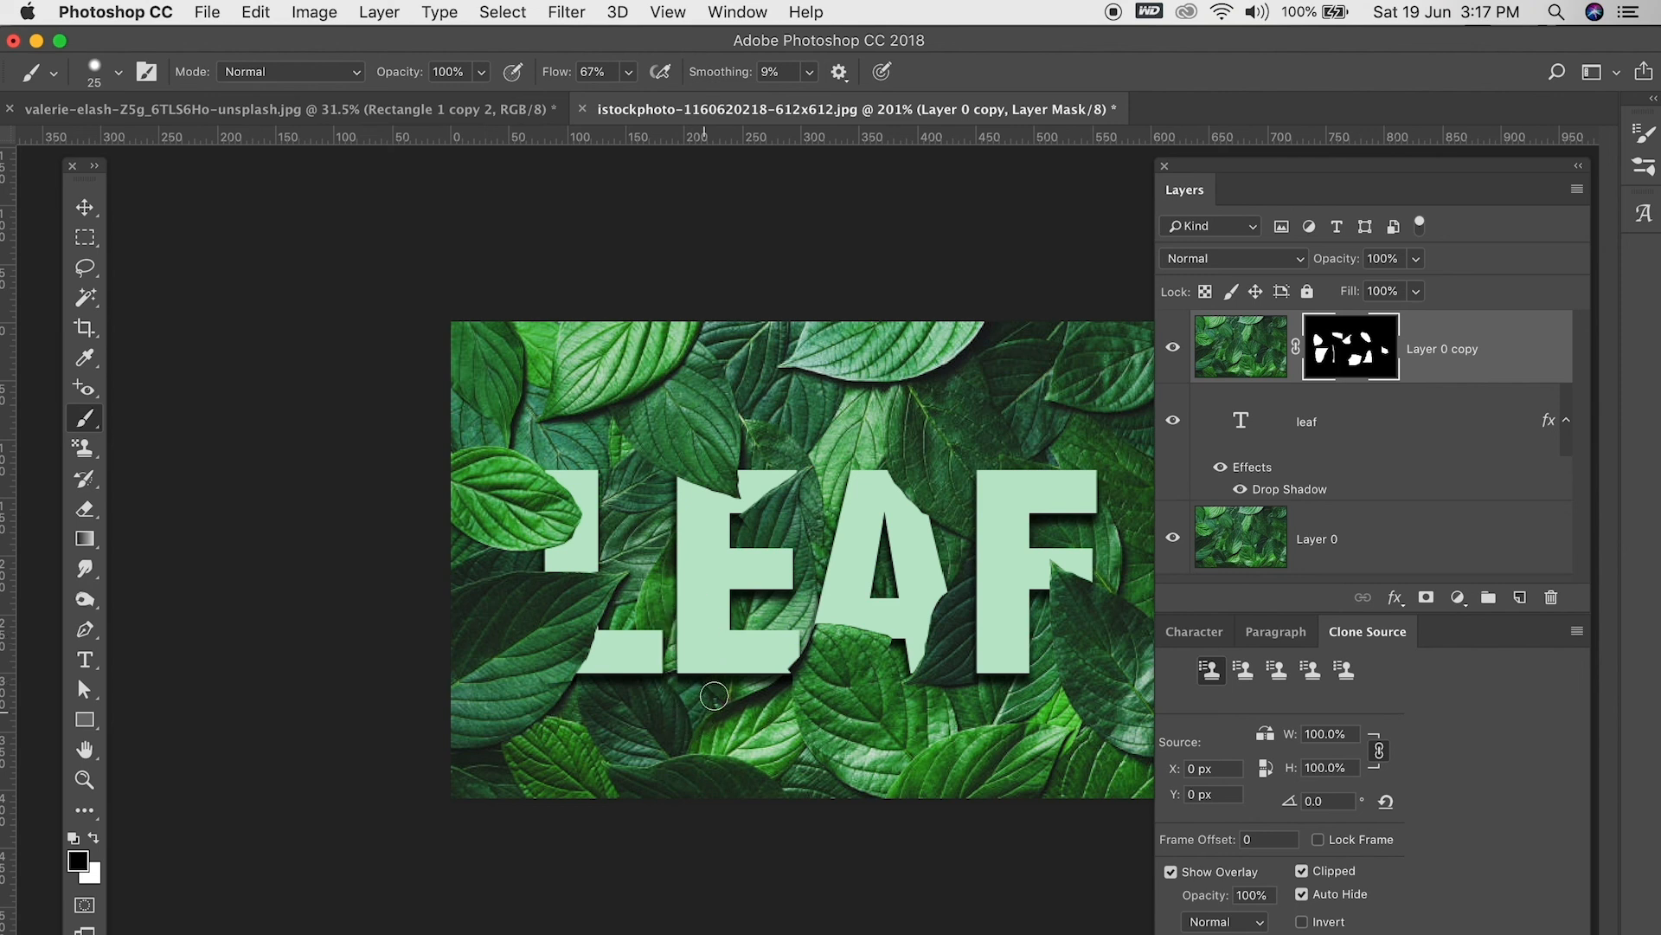
scroll(758, 517, down, 2)
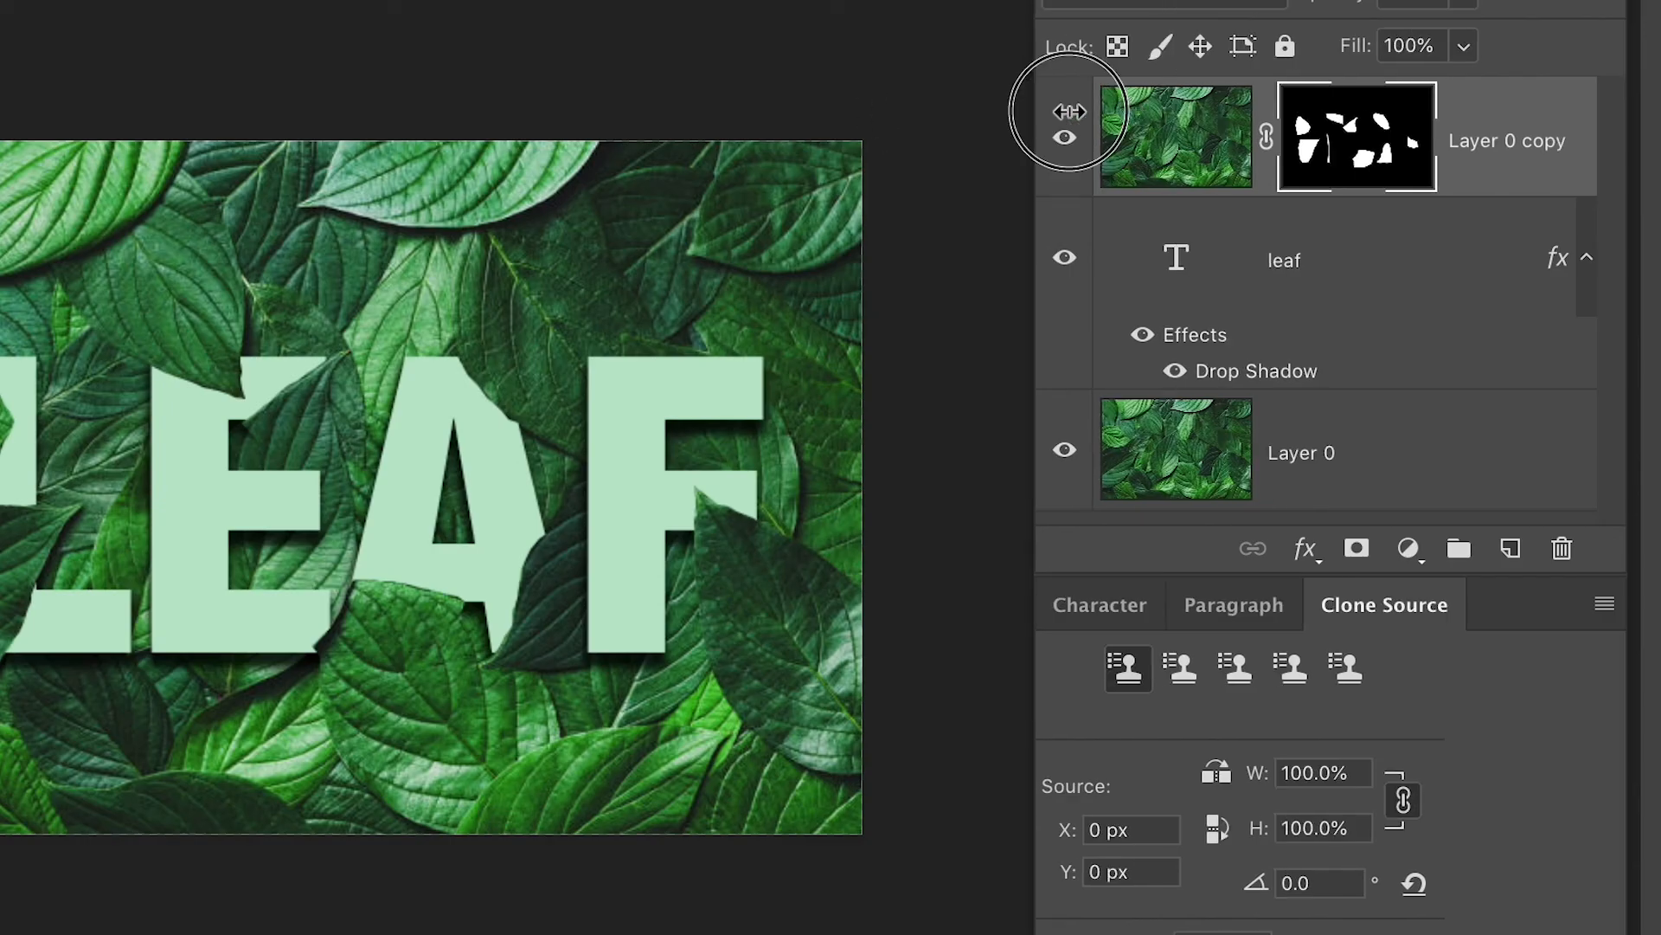
- Select the vector mask on Layer 0 copy and review the vector mask commands available for it
drag(1069, 111, 1142, 112)
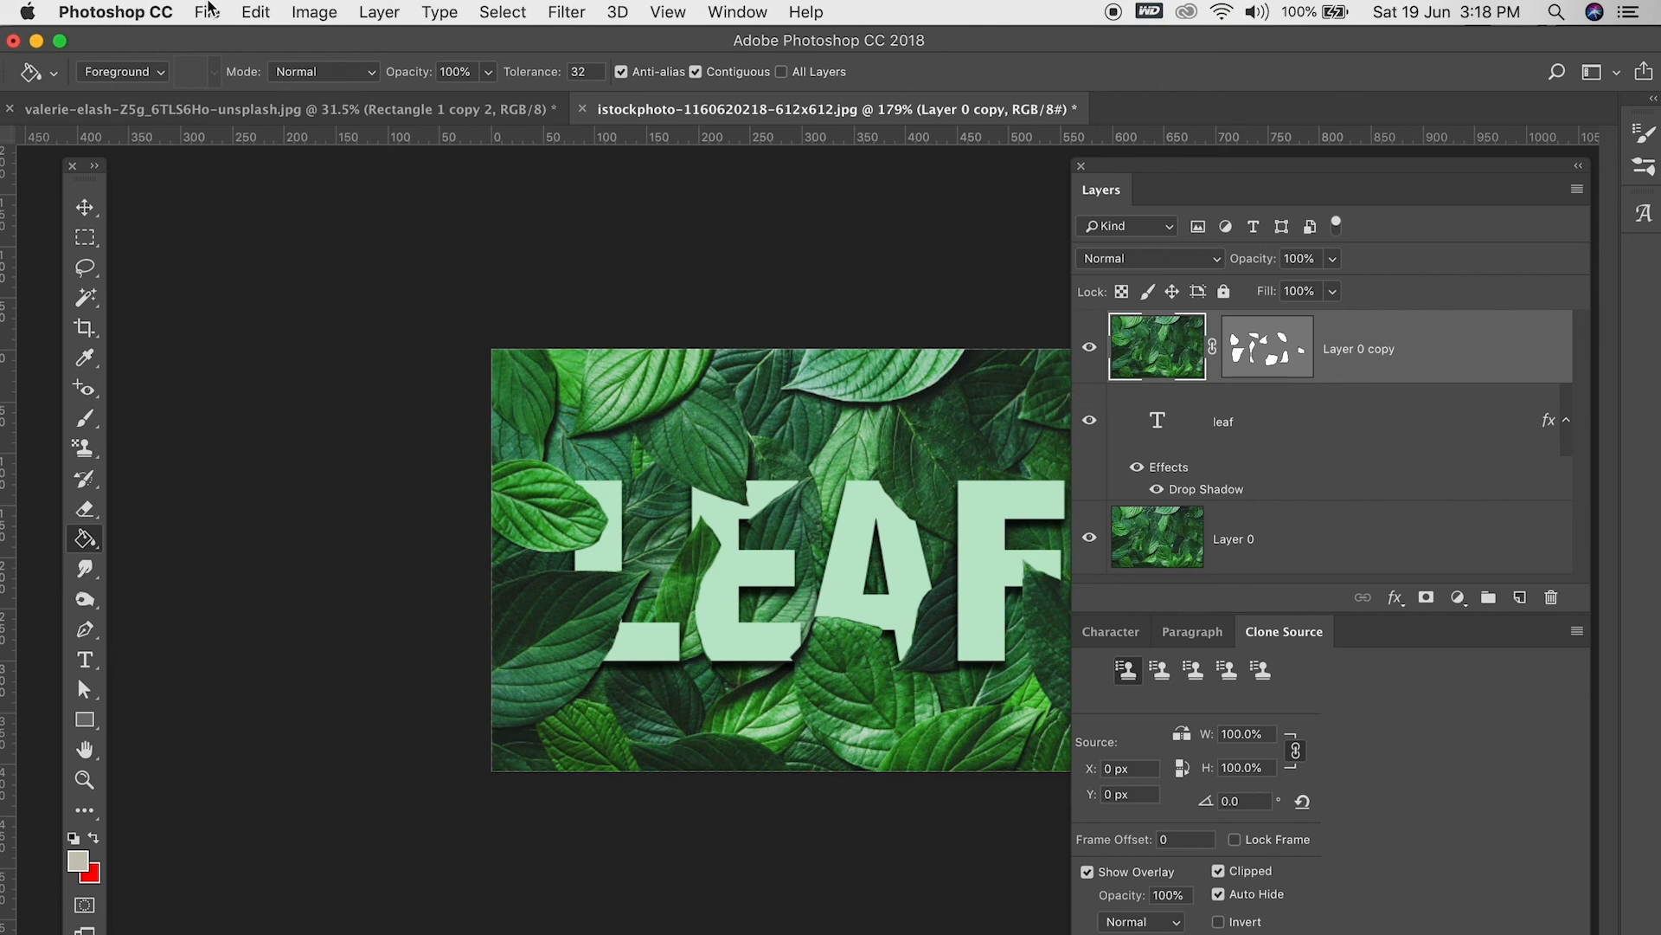
click(367, 17)
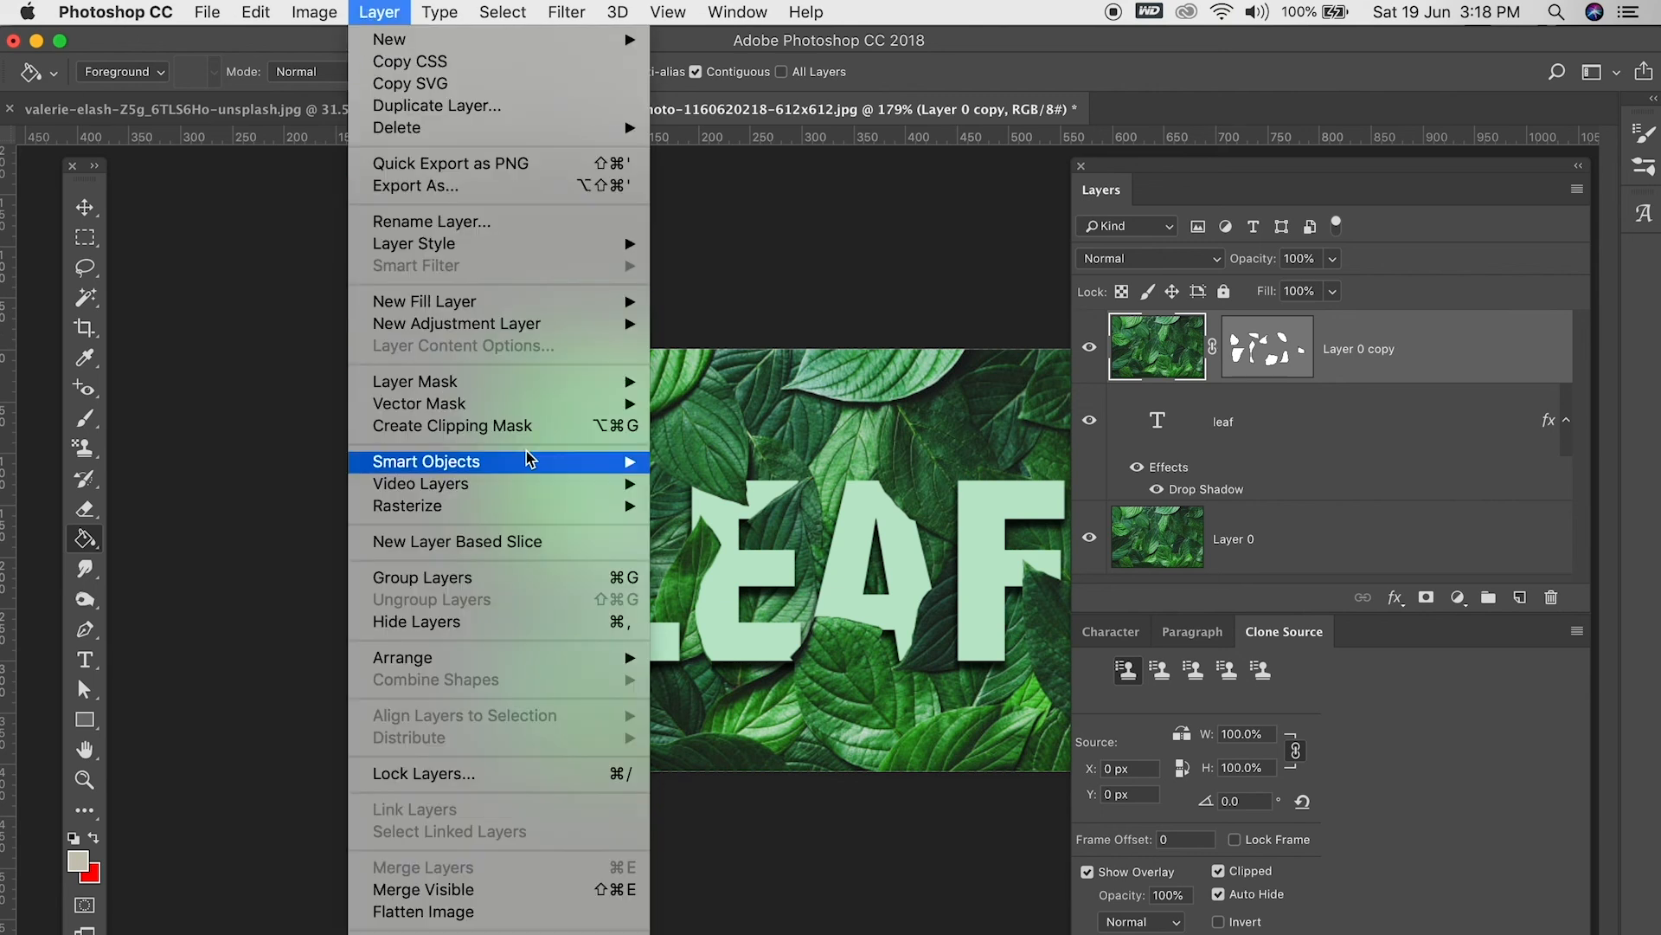
mouse_move(554, 411)
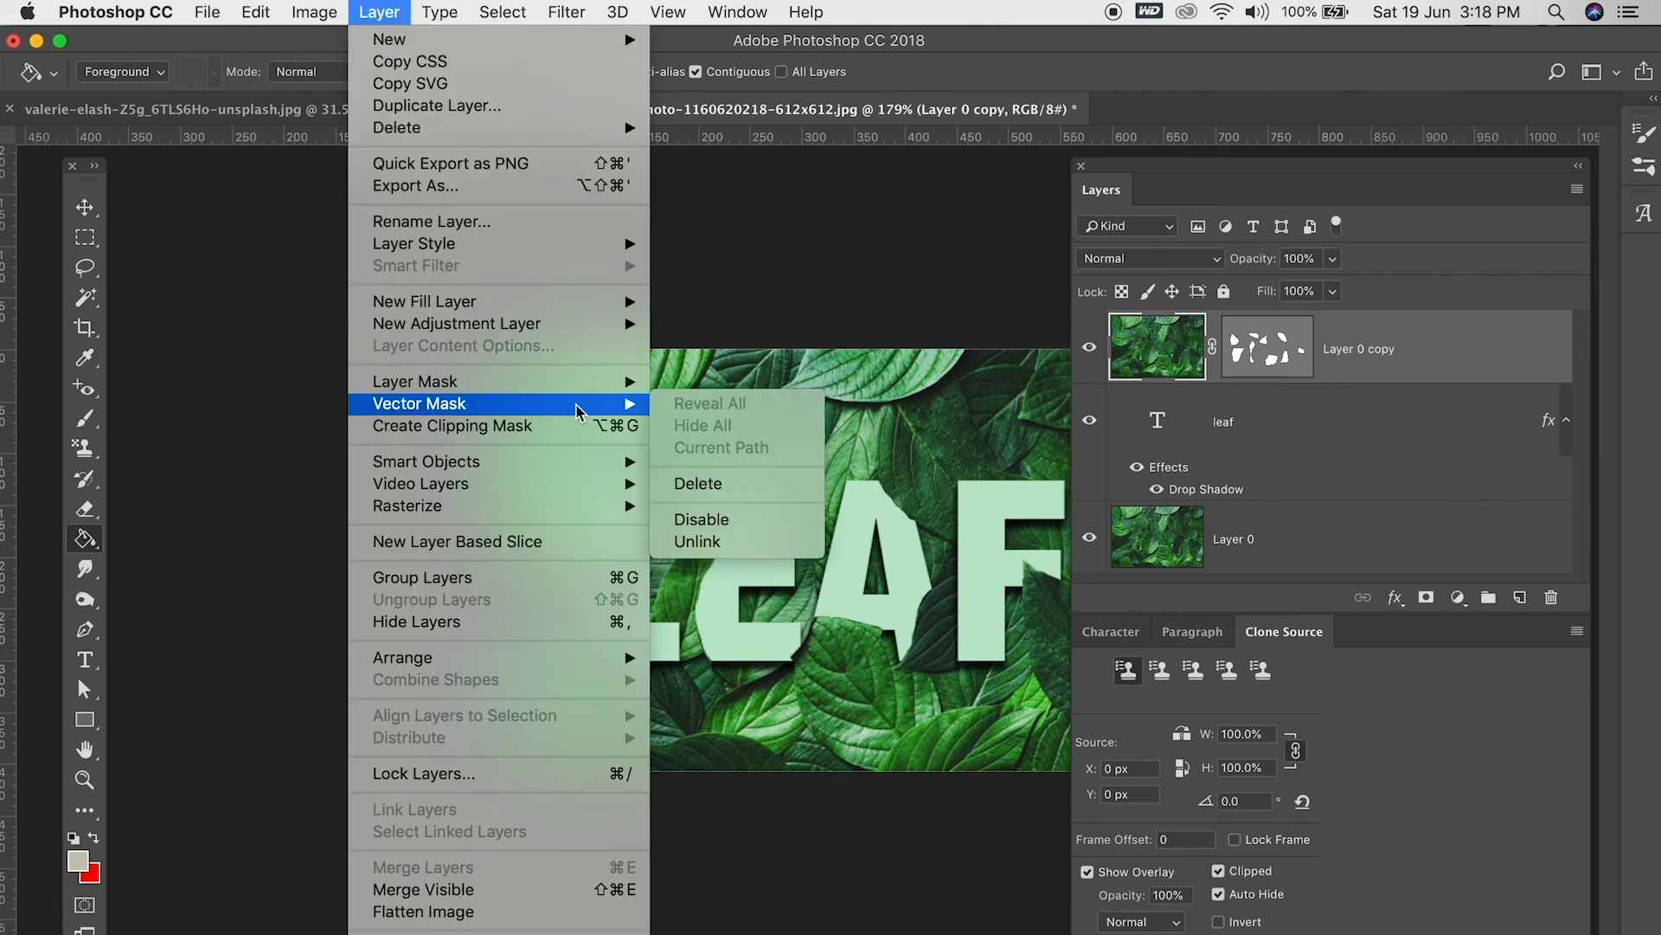
click(1295, 374)
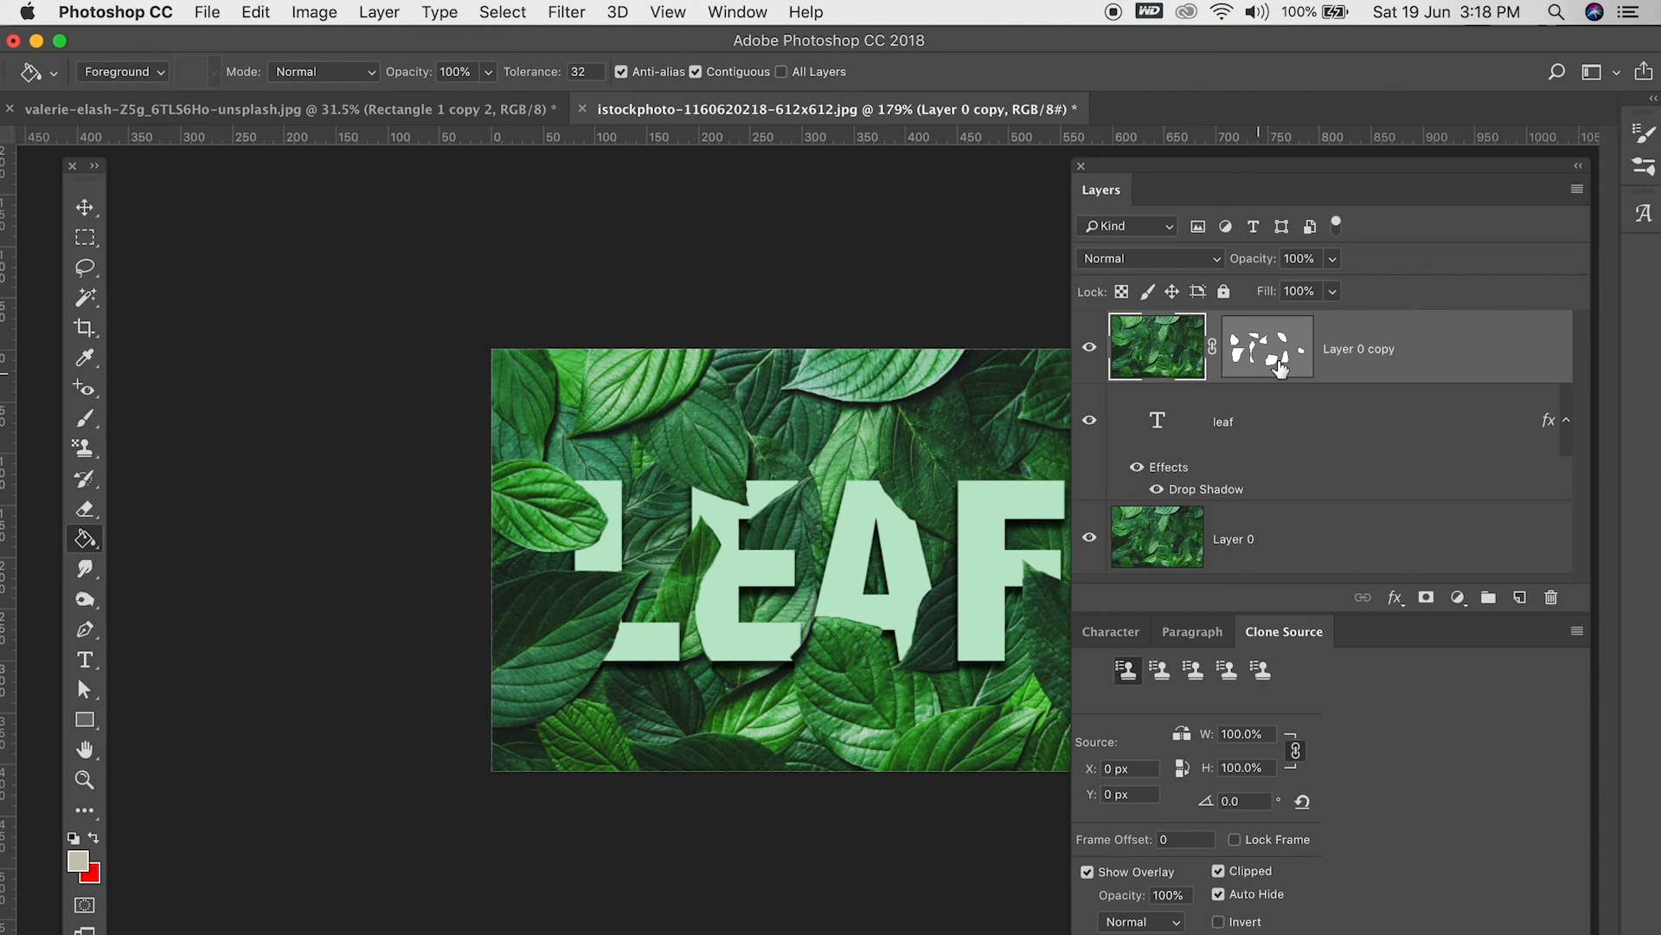
click(1272, 345)
click(313, 13)
mouse_move(545, 414)
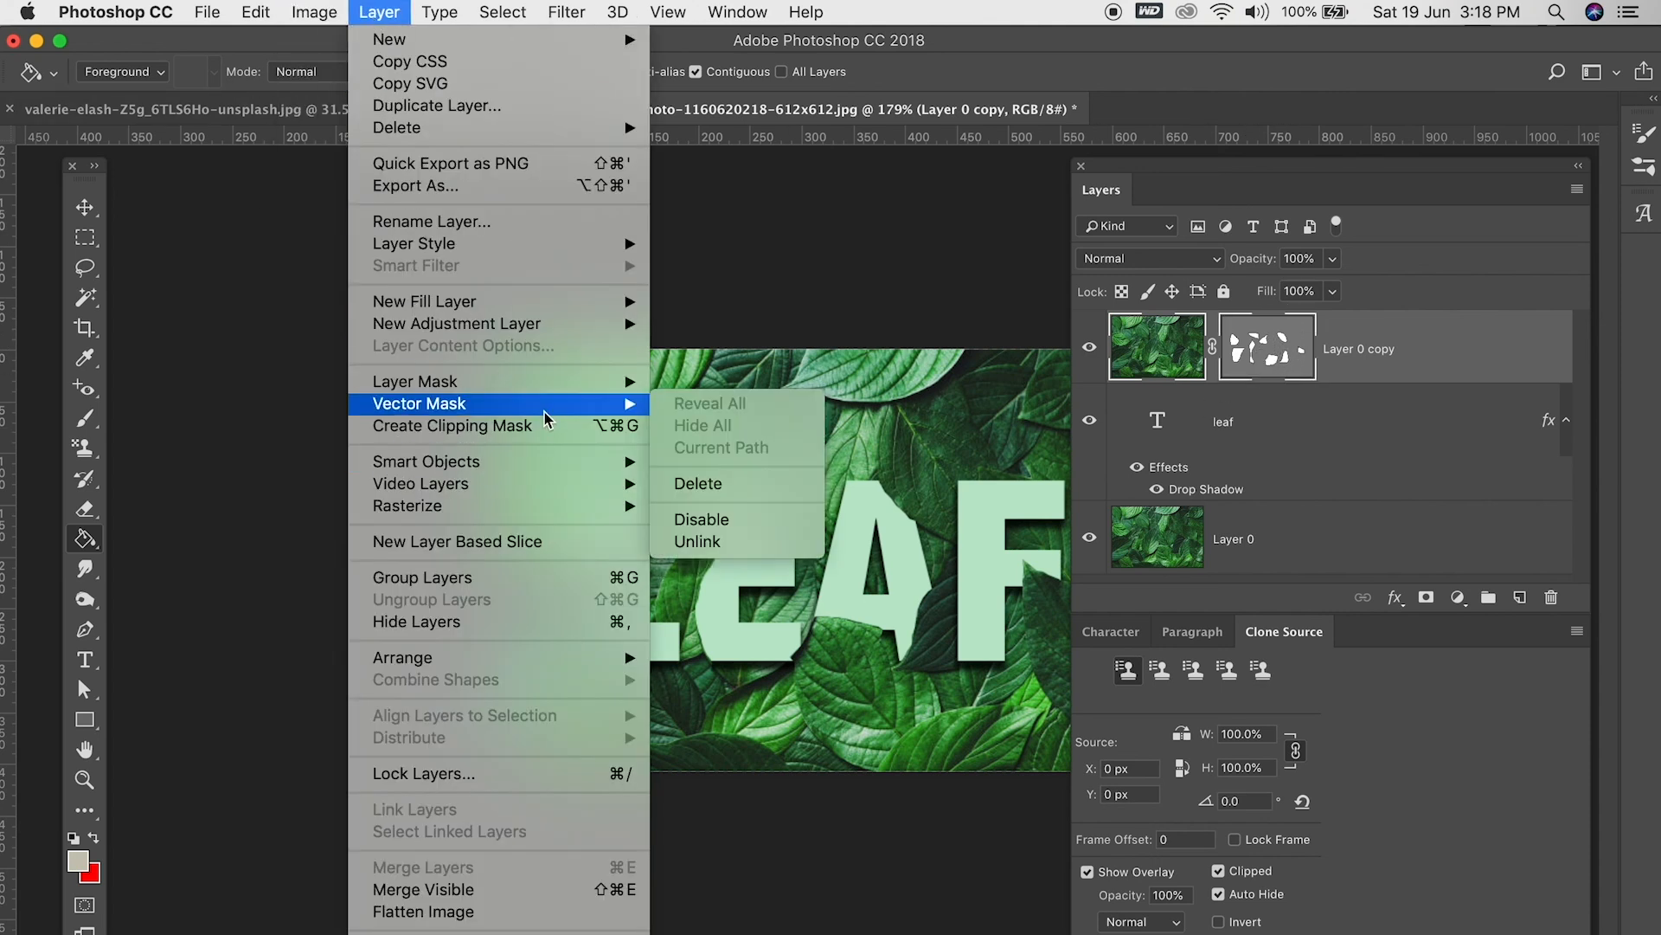
click(708, 524)
scroll(738, 487, down, 2)
click(805, 285)
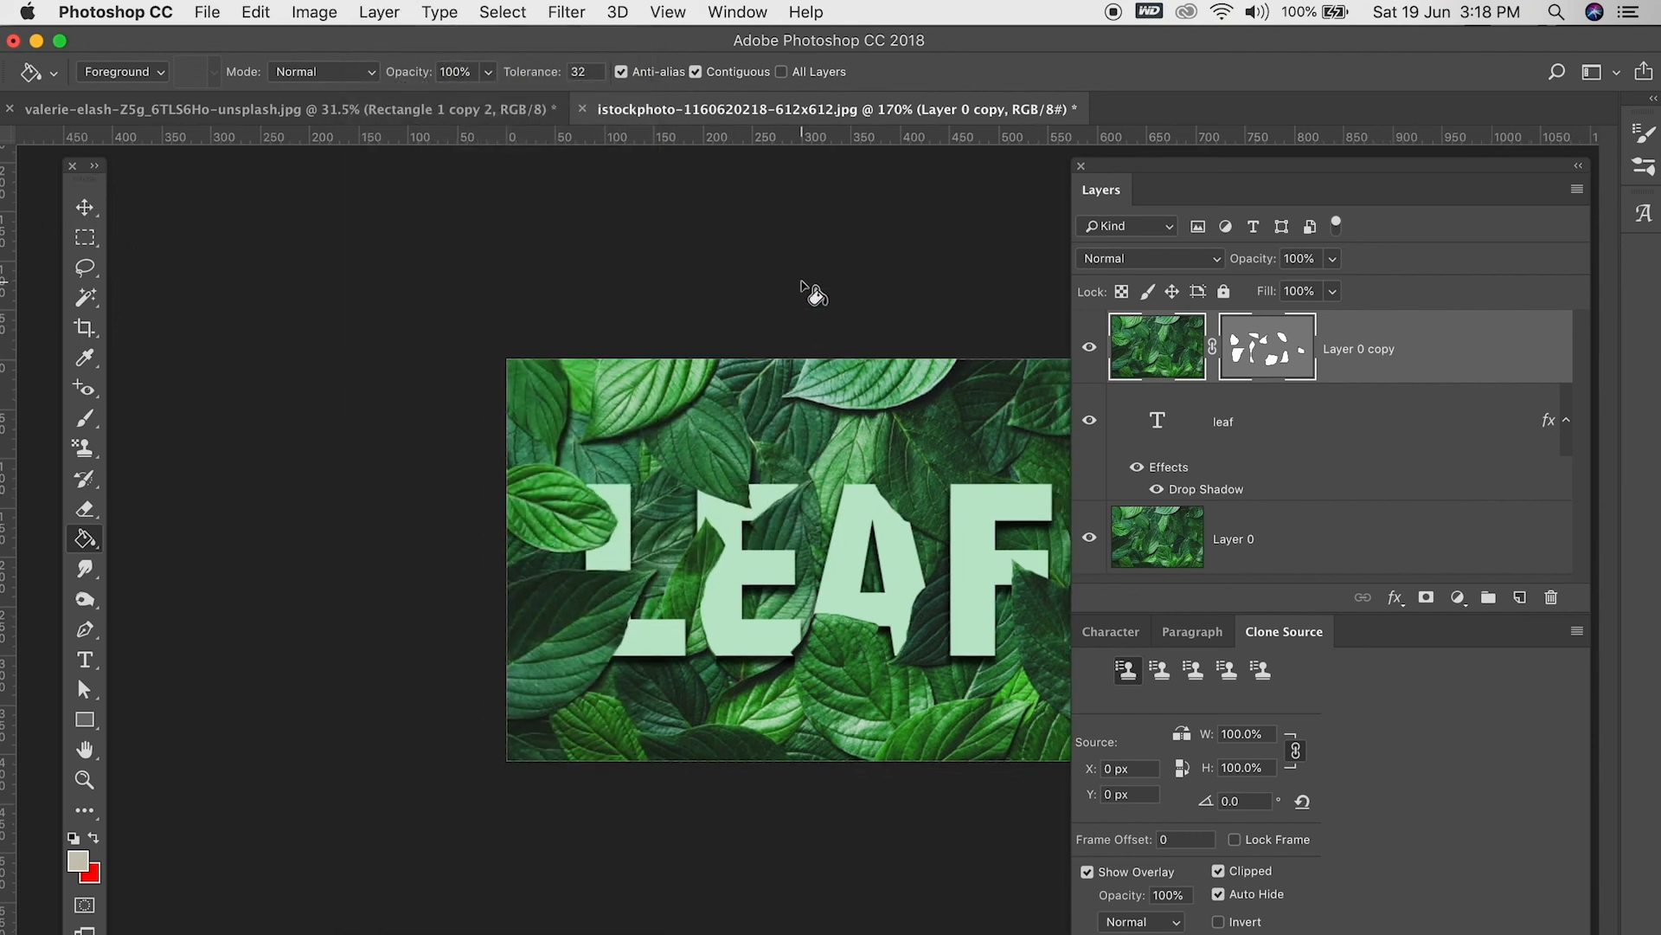
- Show the artwork in full-screen mode and enlarge it to inspect the leaves overlapping the LEAF letters
key(f)
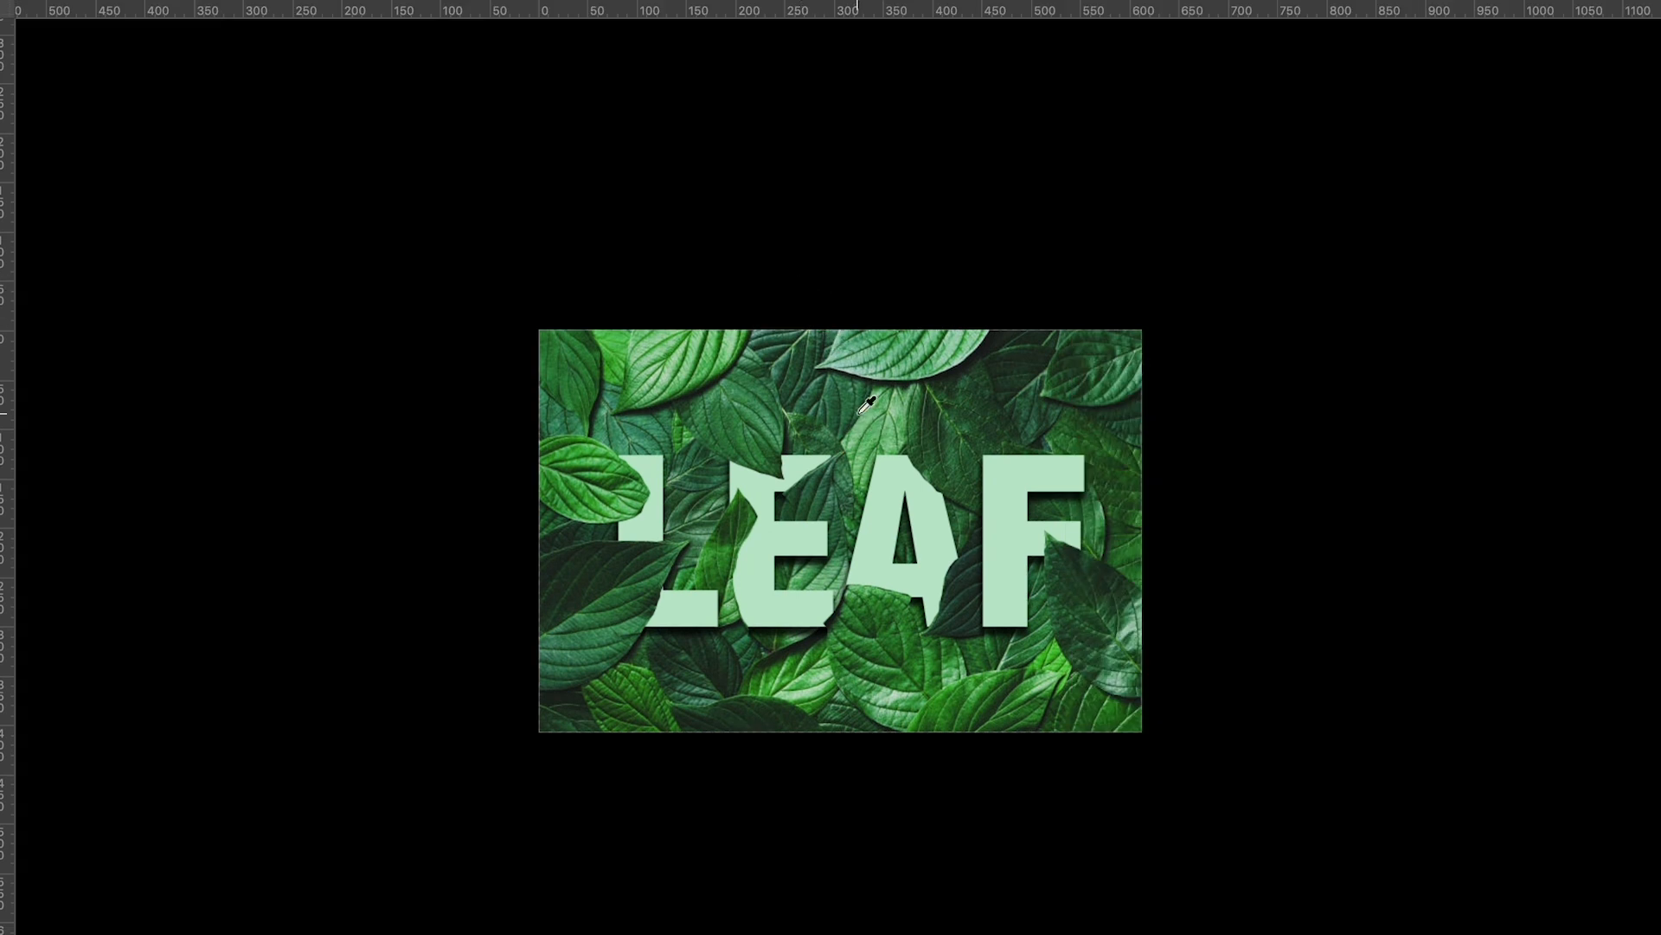
scroll(859, 414, up, 5)
scroll(858, 413, down, 1)
drag(941, 412, 952, 356)
scroll(953, 366, up, 5)
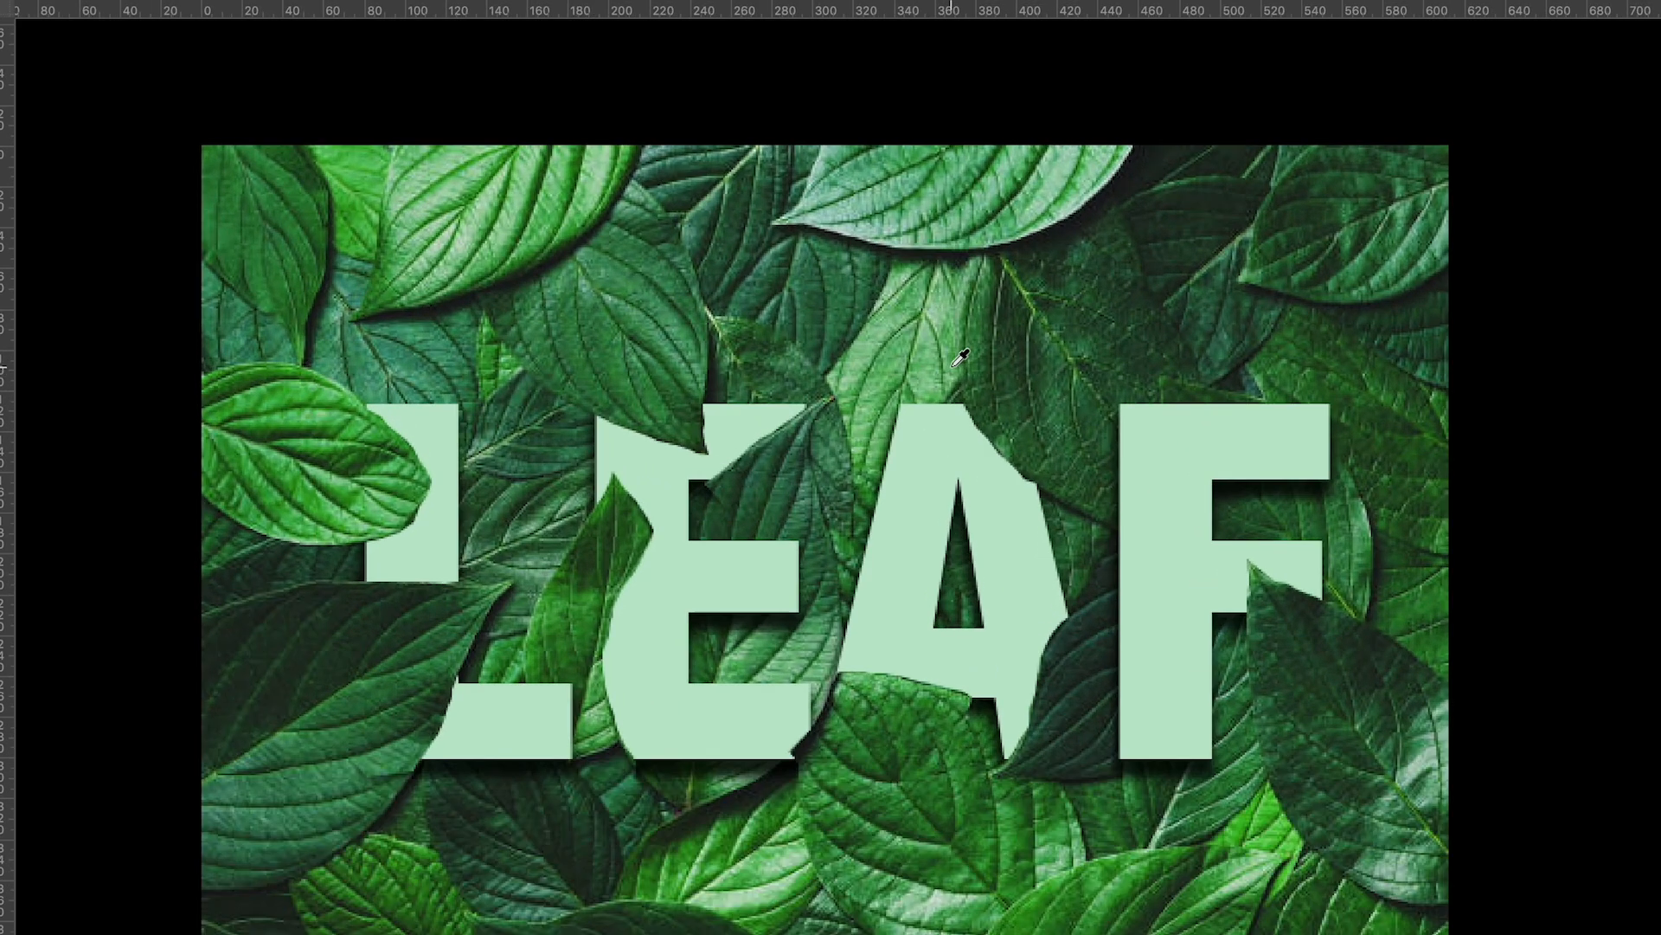